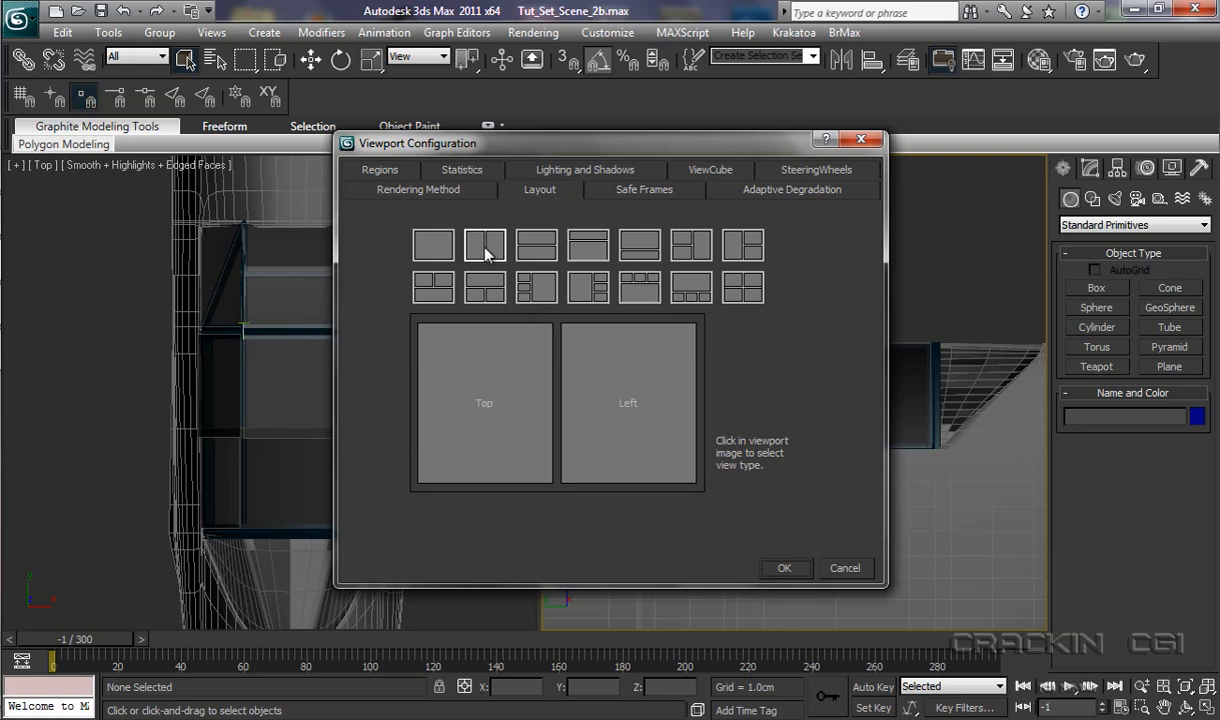
# Step: Apply the two-pane viewport layout with the Top and Left views side by side
pyautogui.click(785, 572)
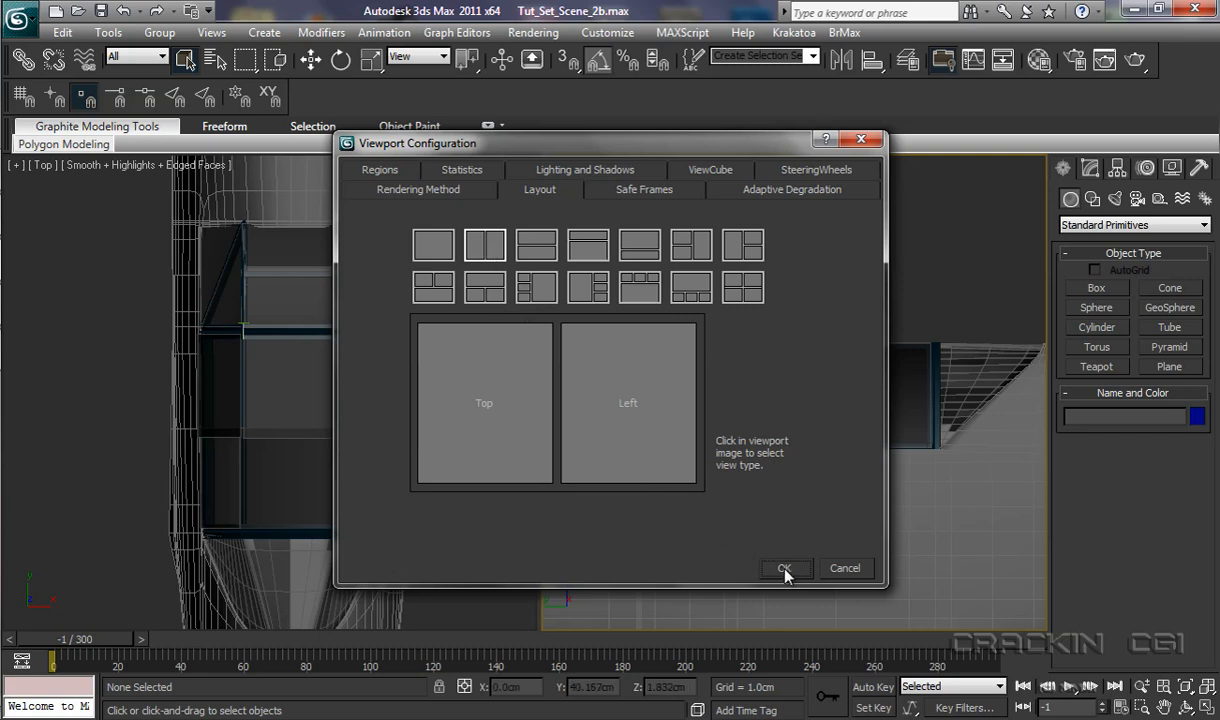
pyautogui.click(778, 568)
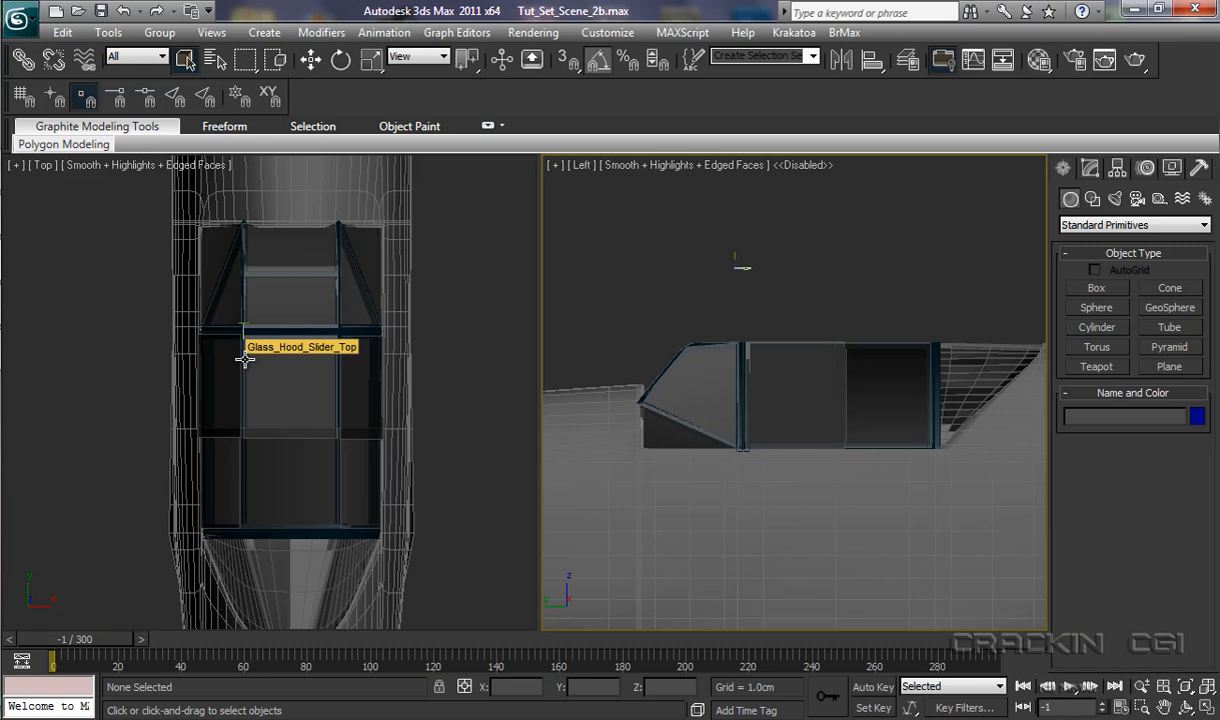
# Step: Create a cross-shaped Point helper at the front canopy's port nose corner (X 3.88, Y 54.339 cm) and raise it to Z 18.519 cm
pyautogui.click(1159, 200)
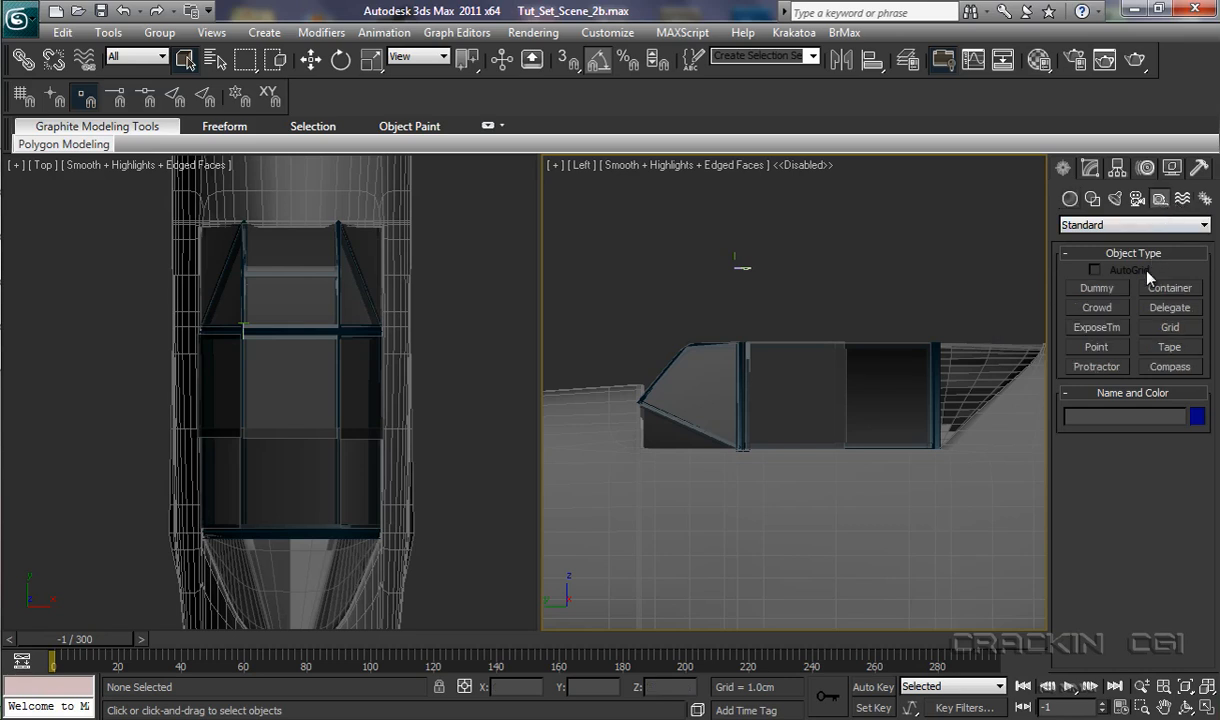
pyautogui.click(1097, 347)
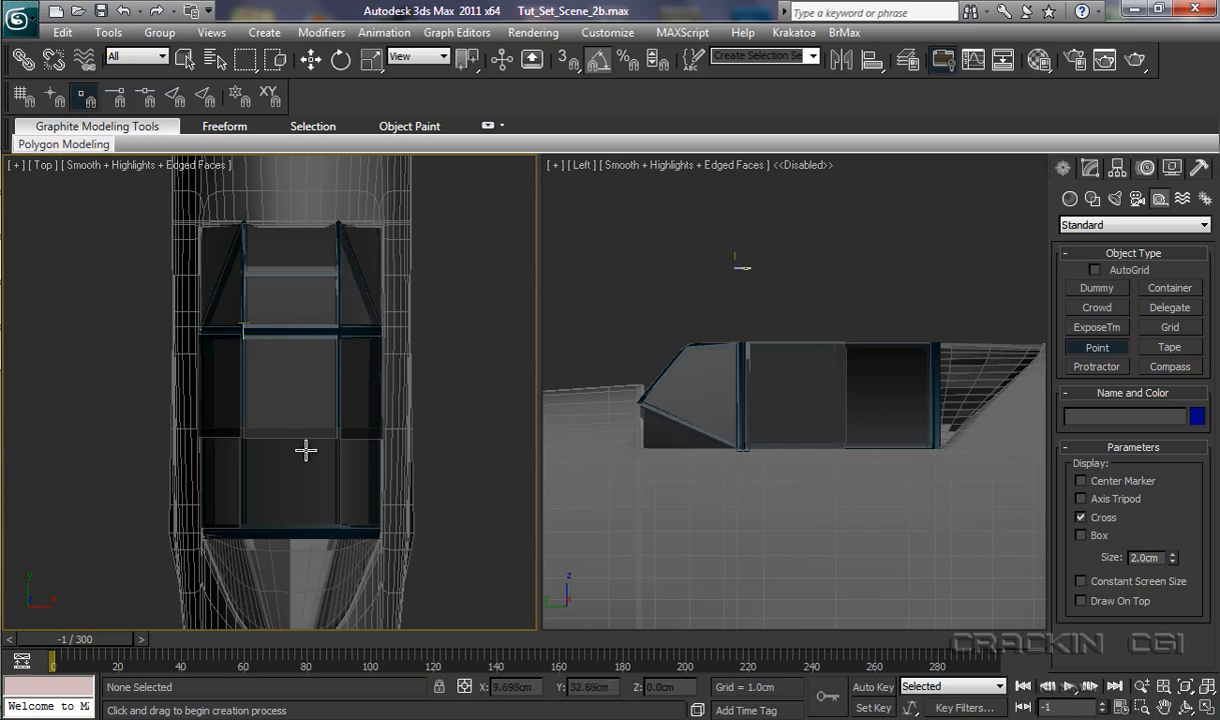
pyautogui.click(244, 224)
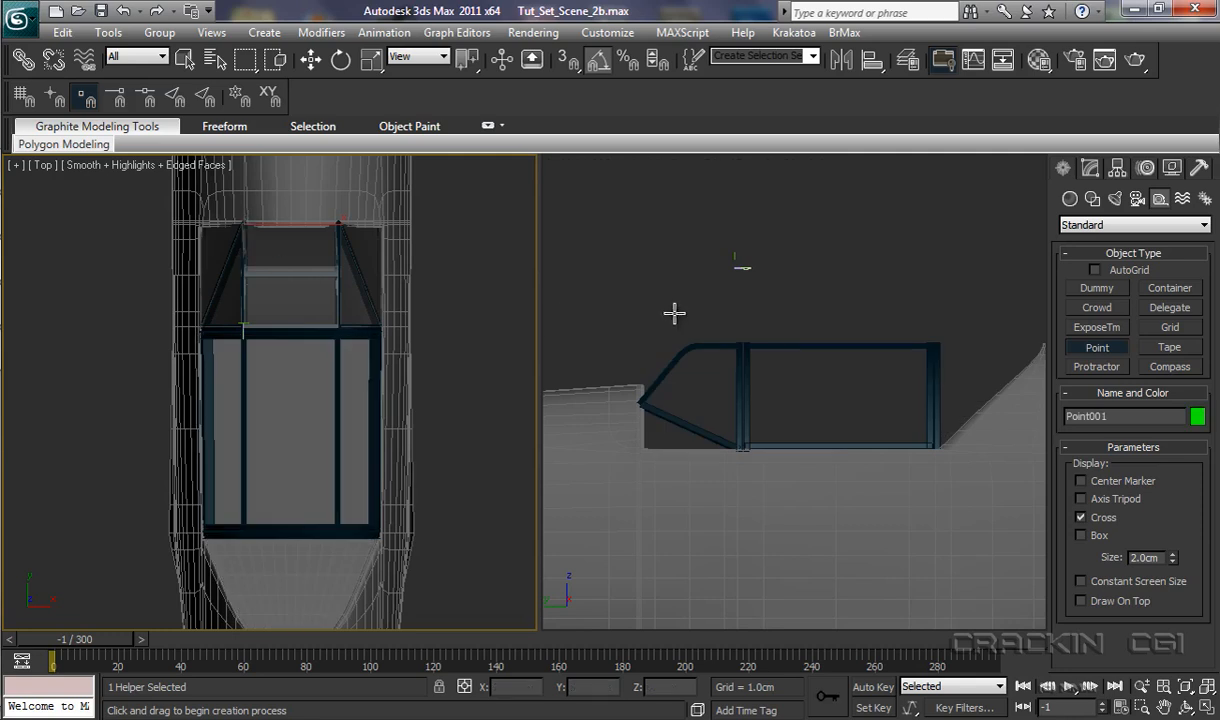
pyautogui.press('w')
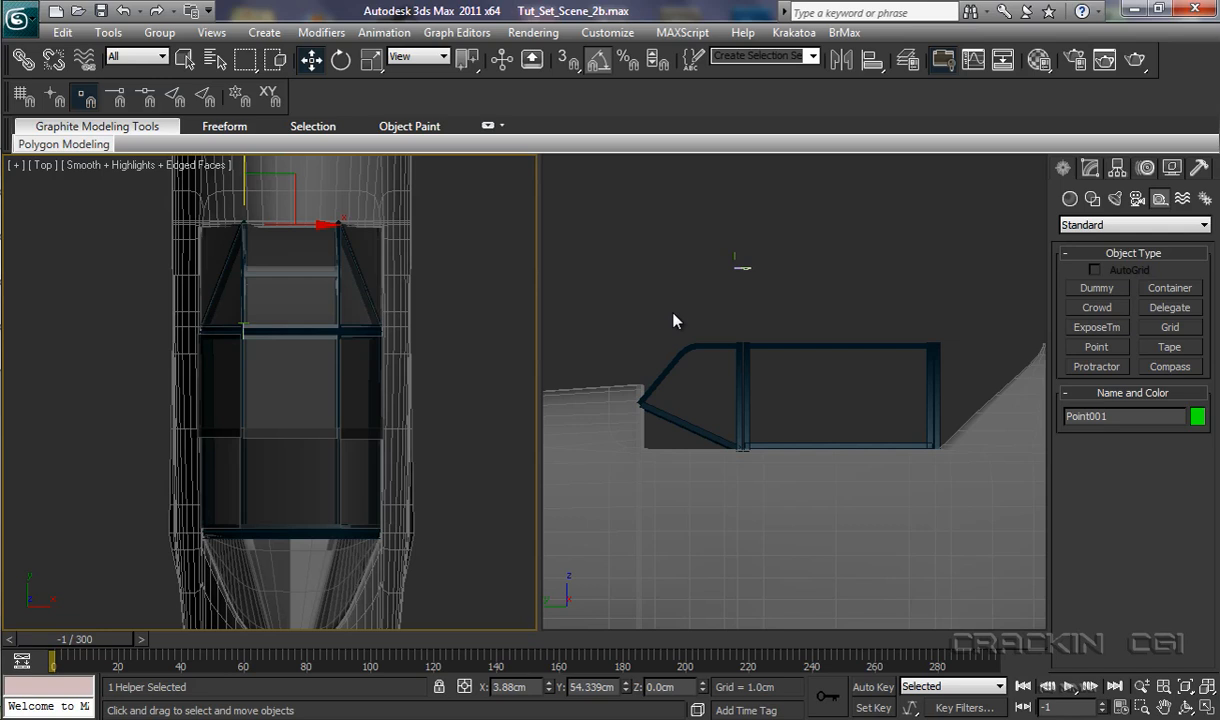
pyautogui.rightClick(673, 320)
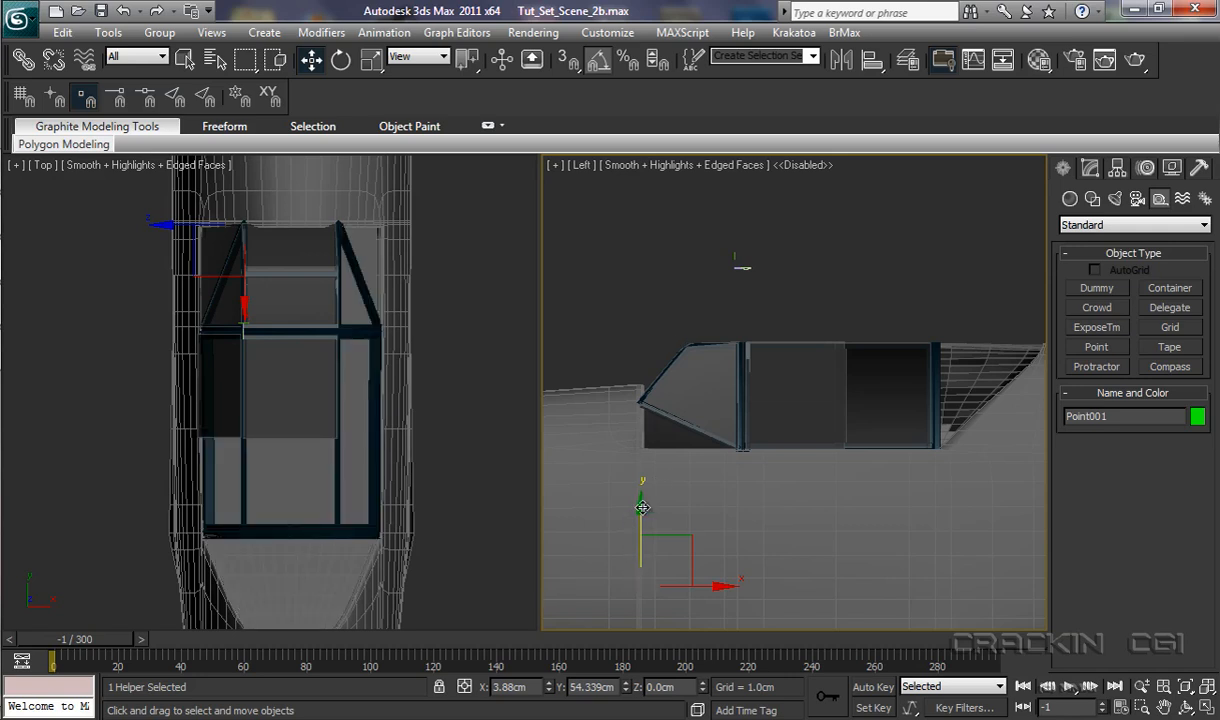
pyautogui.moveTo(642, 508); pyautogui.dragTo(654, 323)
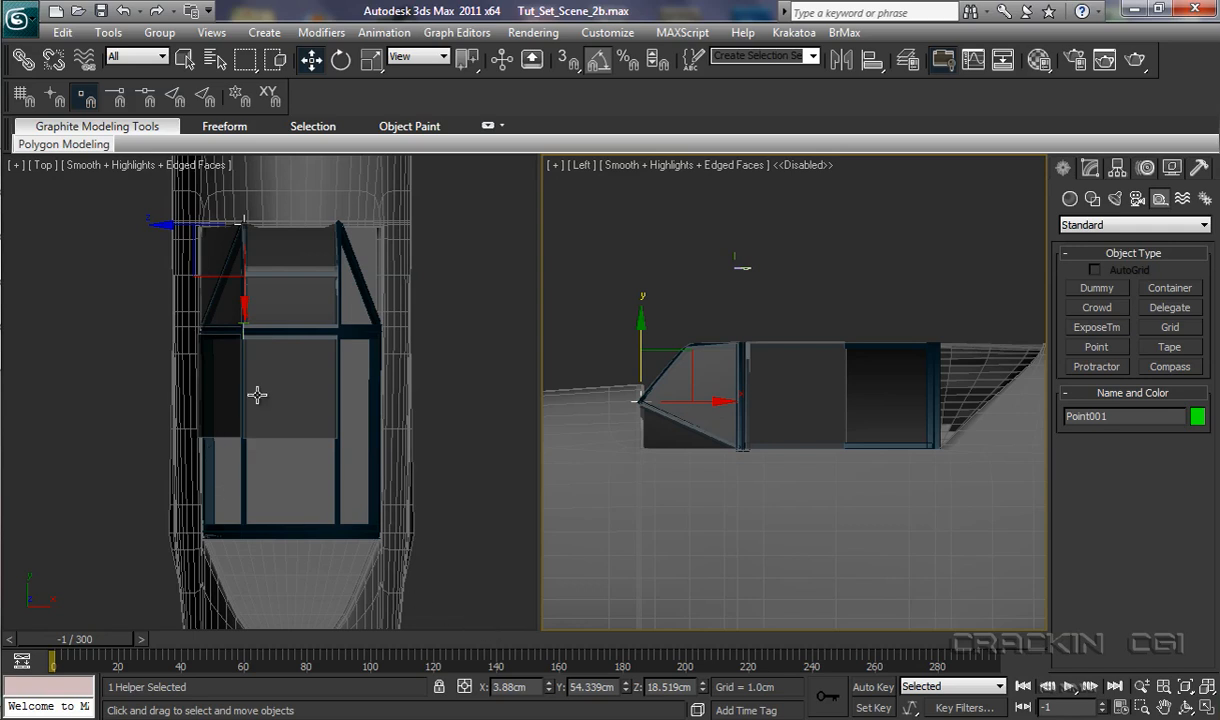
# Step: Copy the nose helper once along X to the starboard nose corner of the front canopy, at X 12.747 cm
pyautogui.rightClick(451, 305)
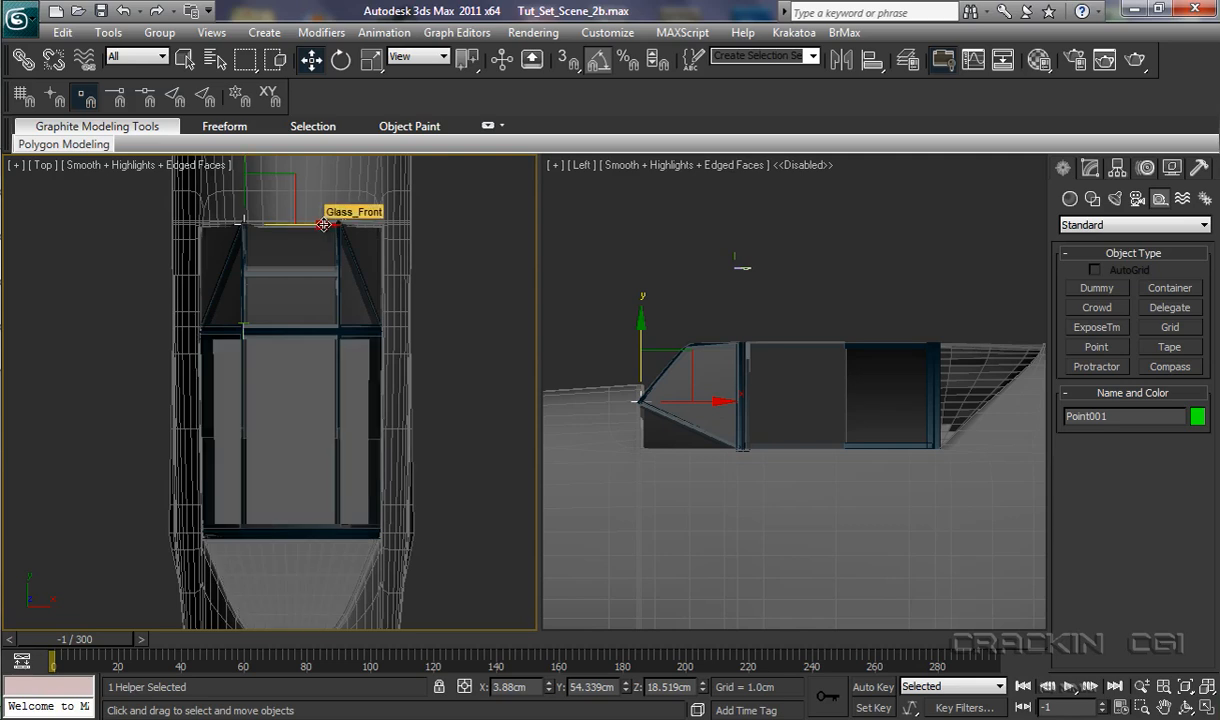
pyautogui.keyDown('shift'); pyautogui.moveTo(323, 224); pyautogui.dragTo(415, 219); pyautogui.keyUp('shift')
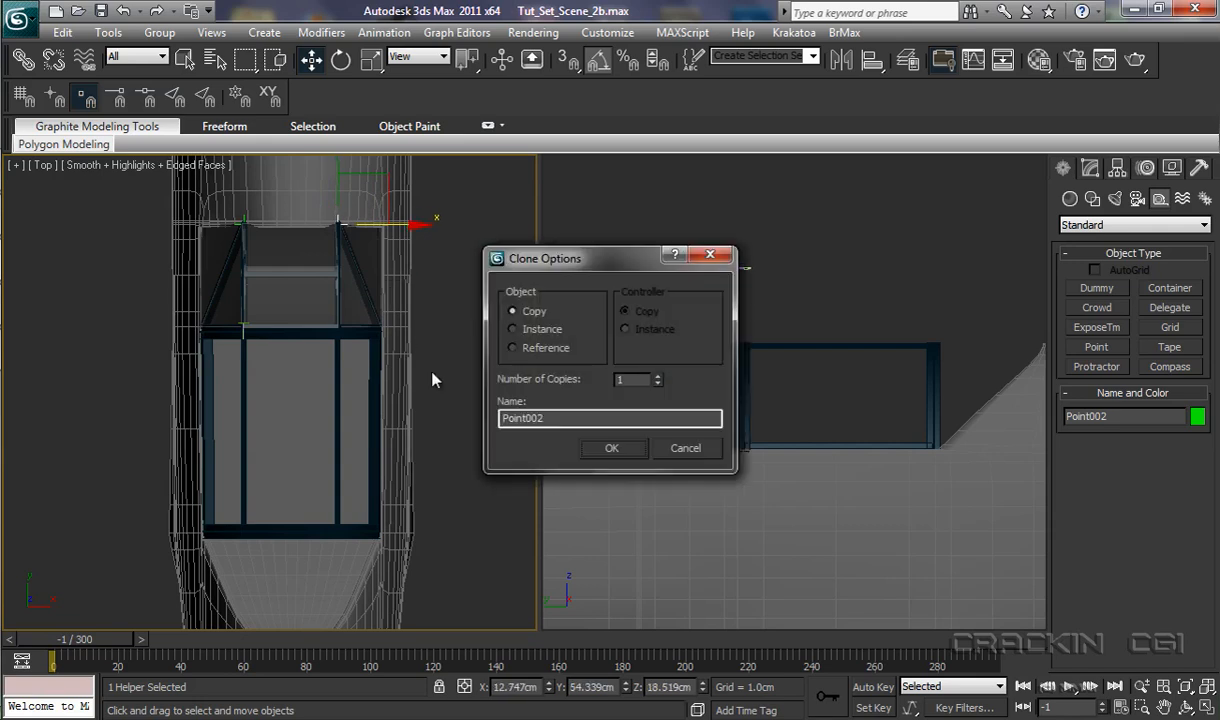
pyautogui.click(610, 449)
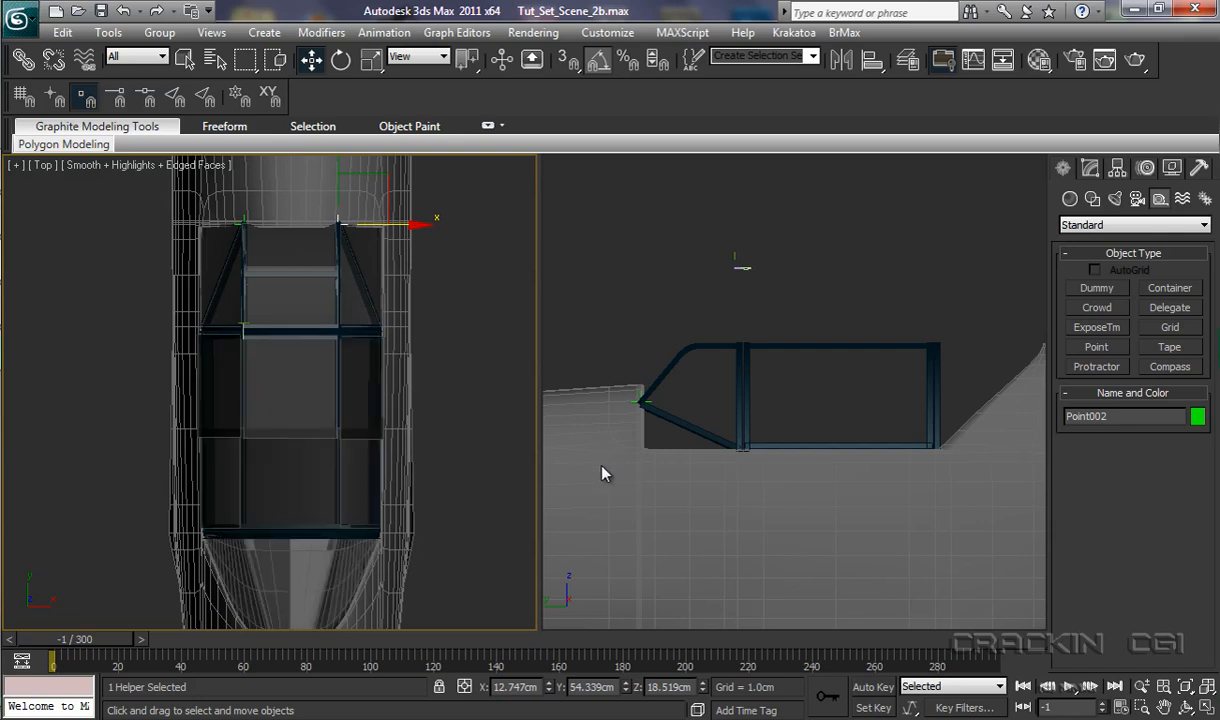
# Step: Select both nose helpers, copy them about 4.4 cm back along Y, and raise the copies to the bend at the canopy's top edge
pyautogui.press('h')
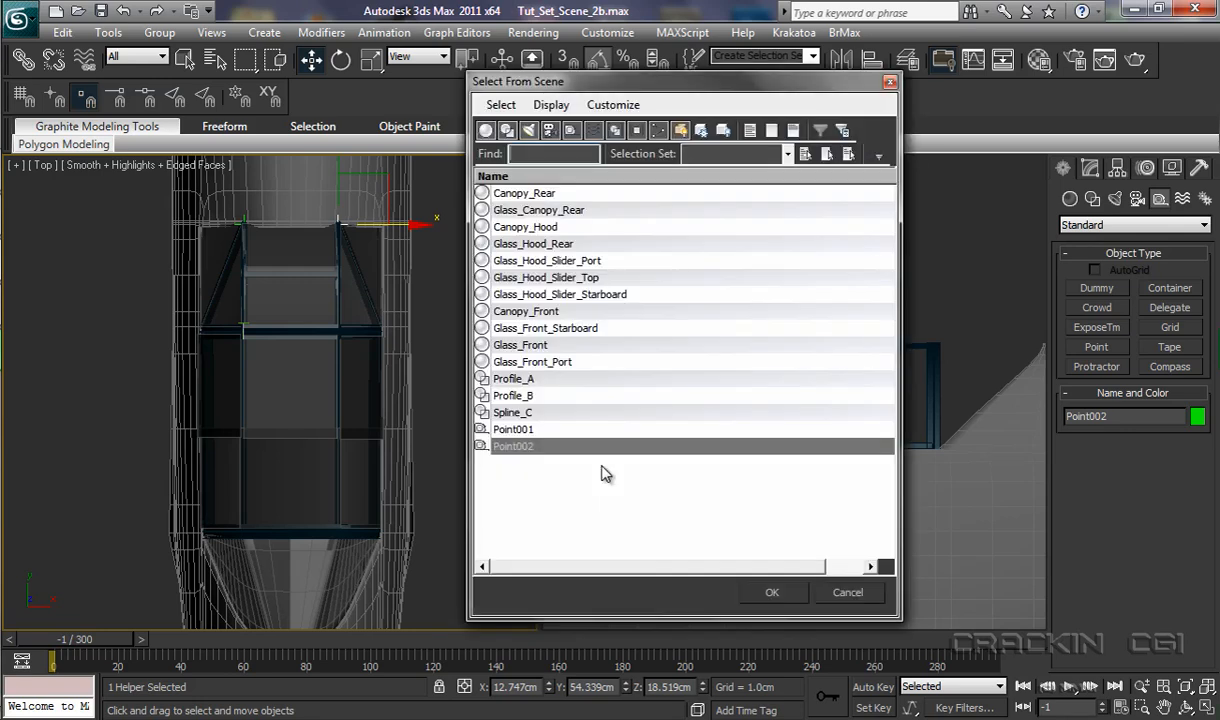
pyautogui.click(520, 430)
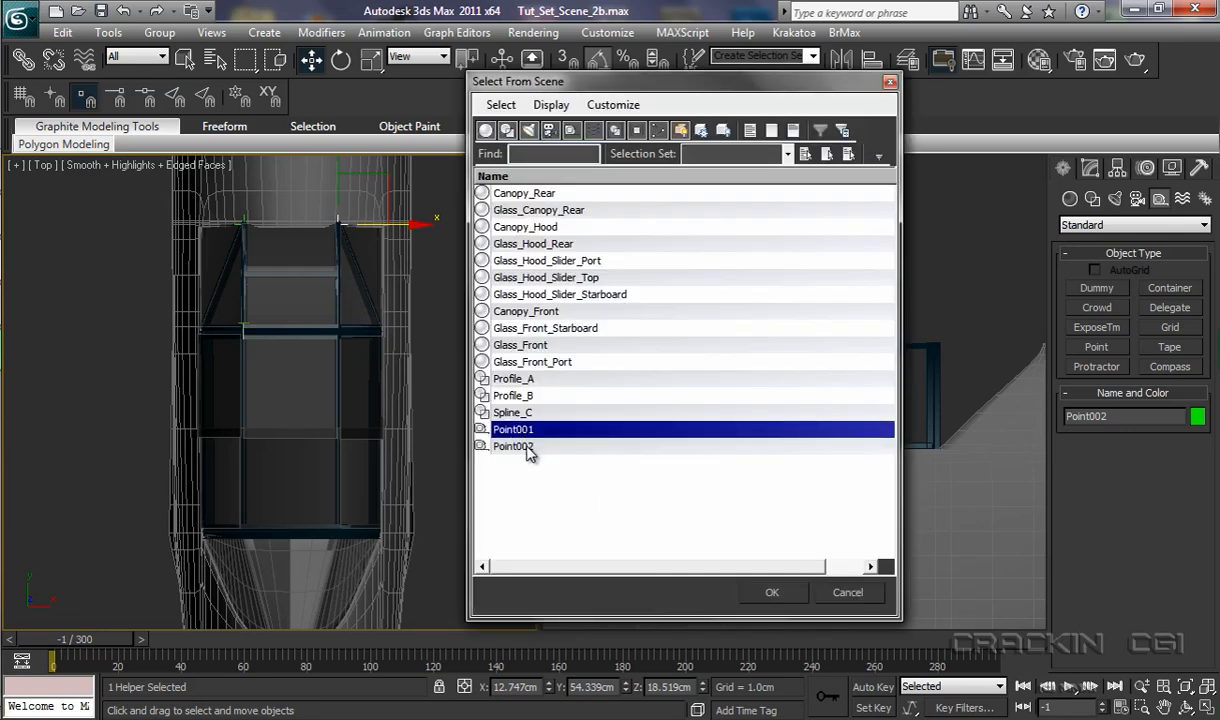
pyautogui.keyDown('ctrl'); pyautogui.click(527, 447); pyautogui.keyUp('ctrl')
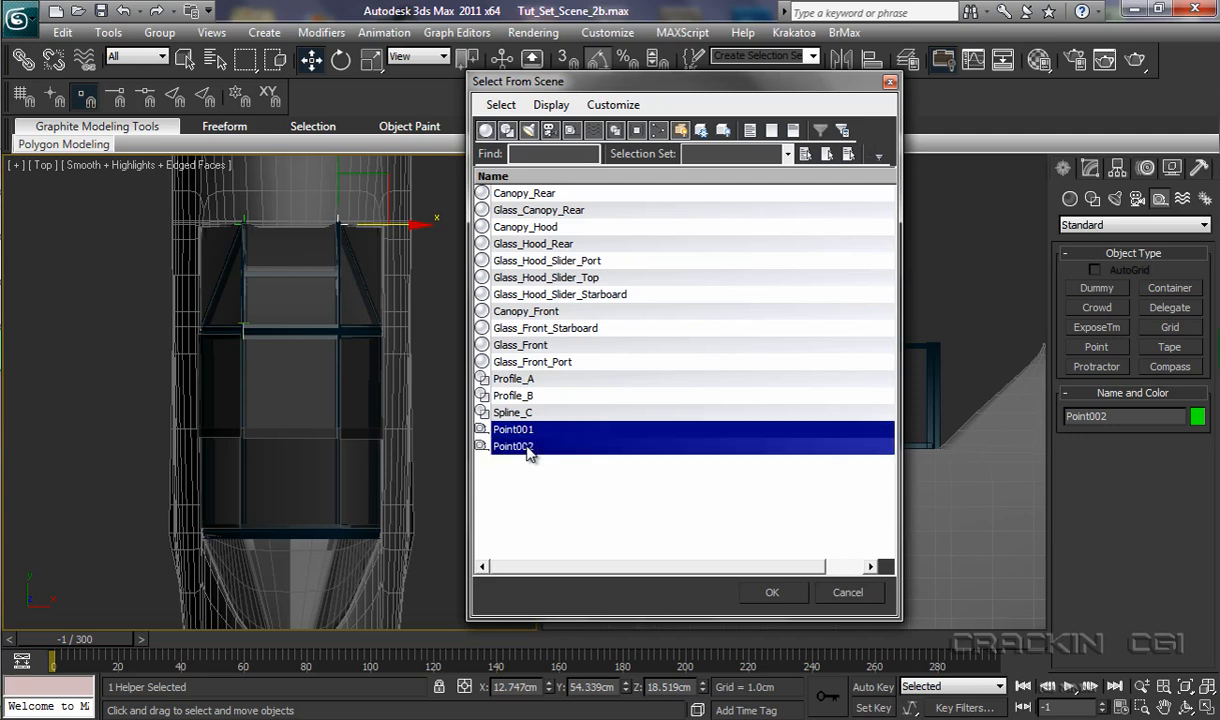
pyautogui.click(771, 594)
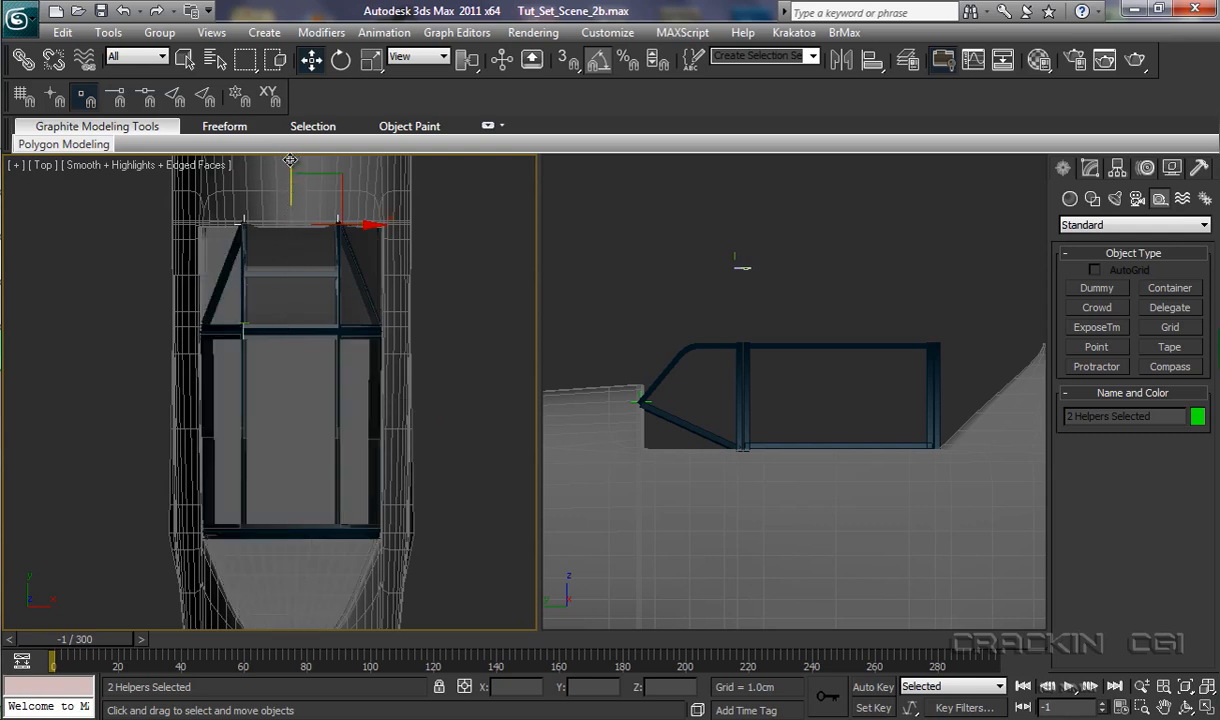
pyautogui.moveTo(290, 160); pyautogui.dragTo(293, 206)
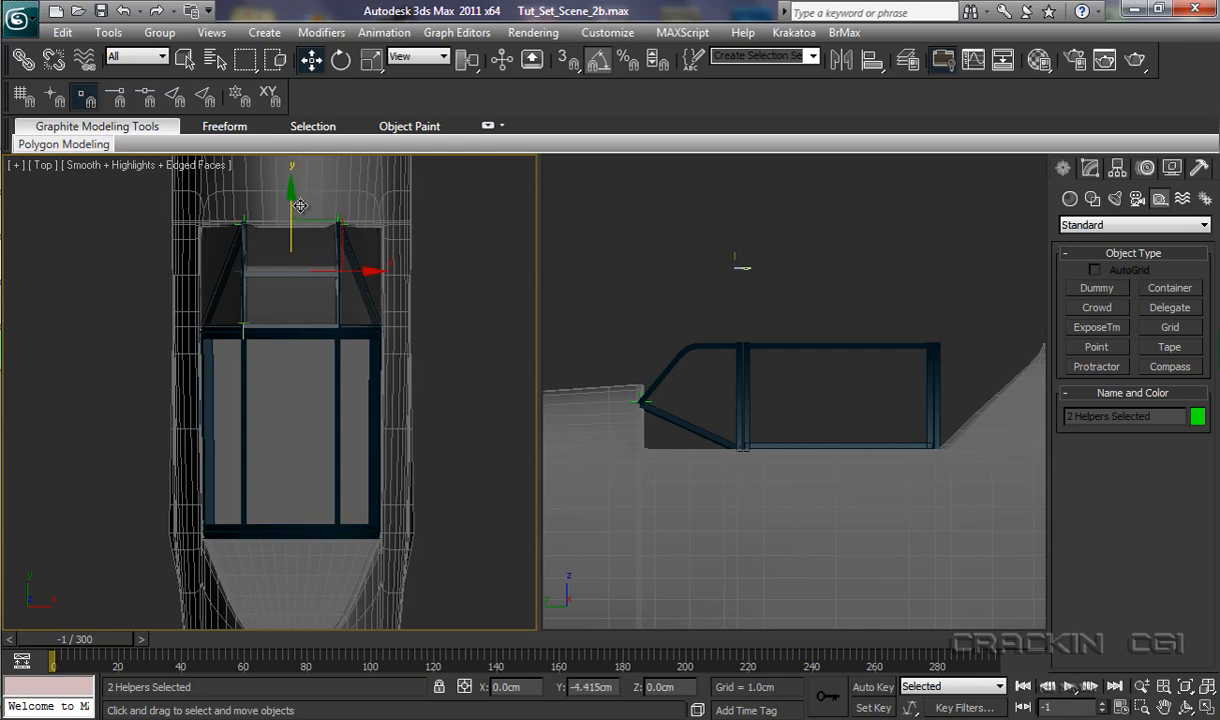
pyautogui.hotkey('ctrl', 'v')
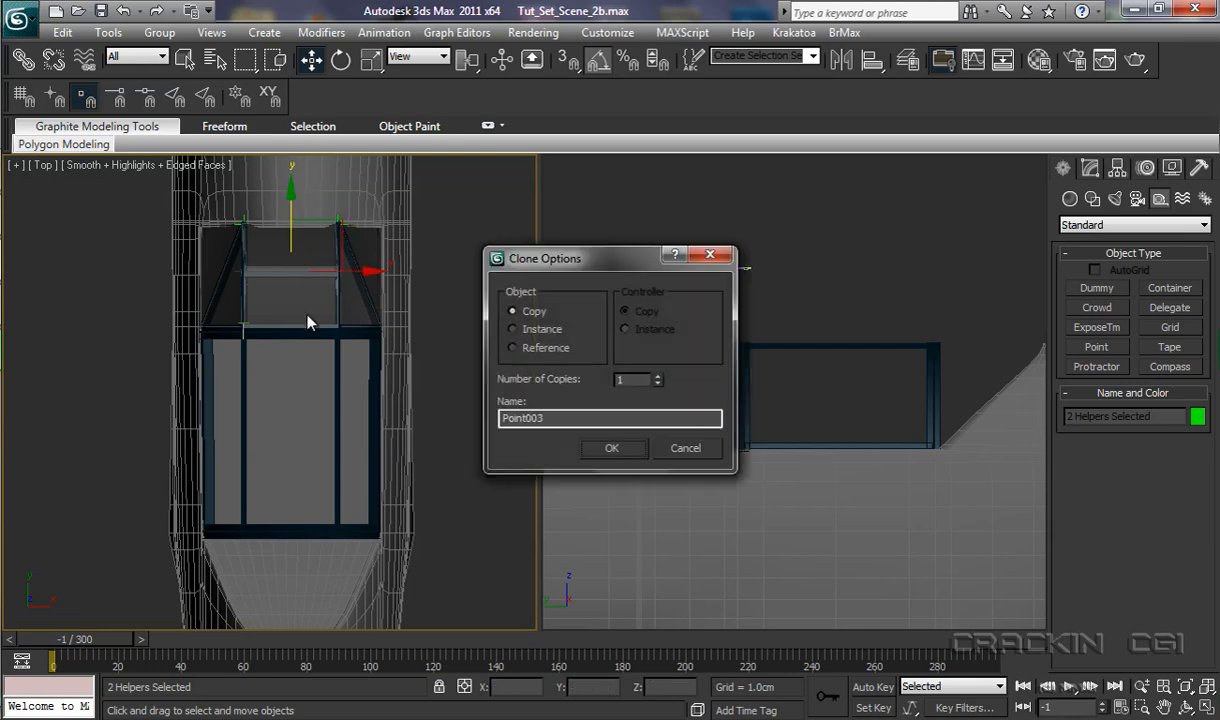
pyautogui.click(612, 449)
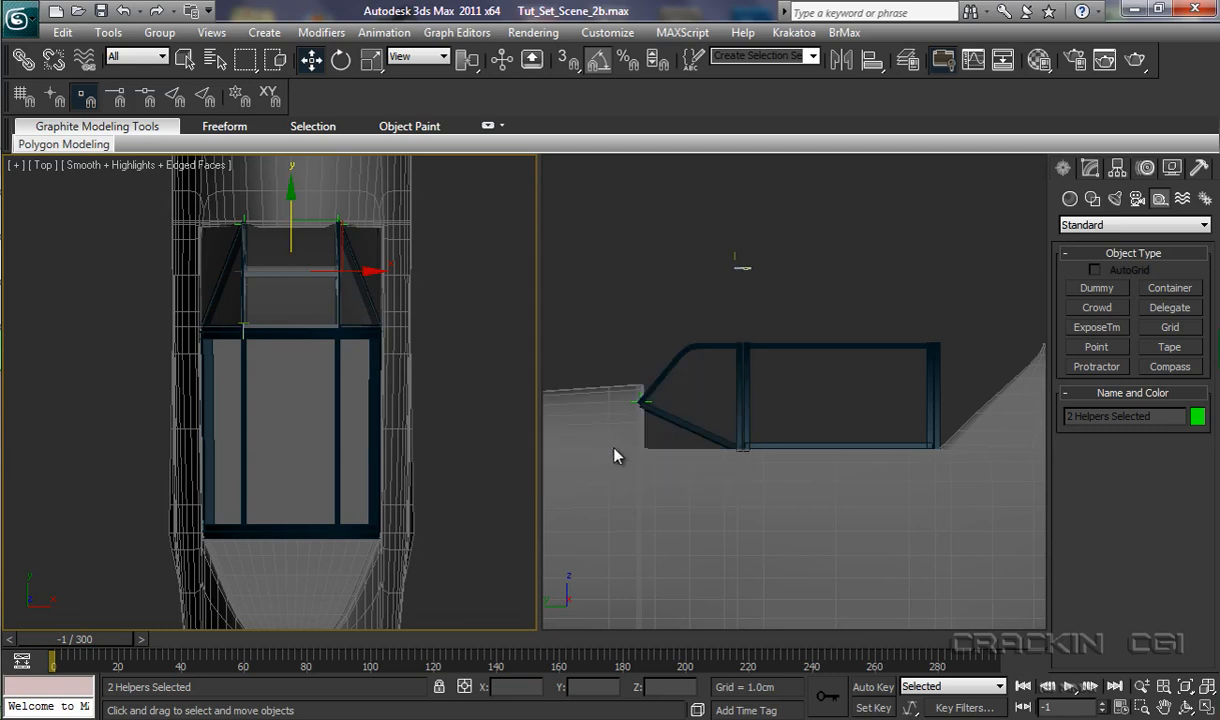
pyautogui.rightClick(637, 291)
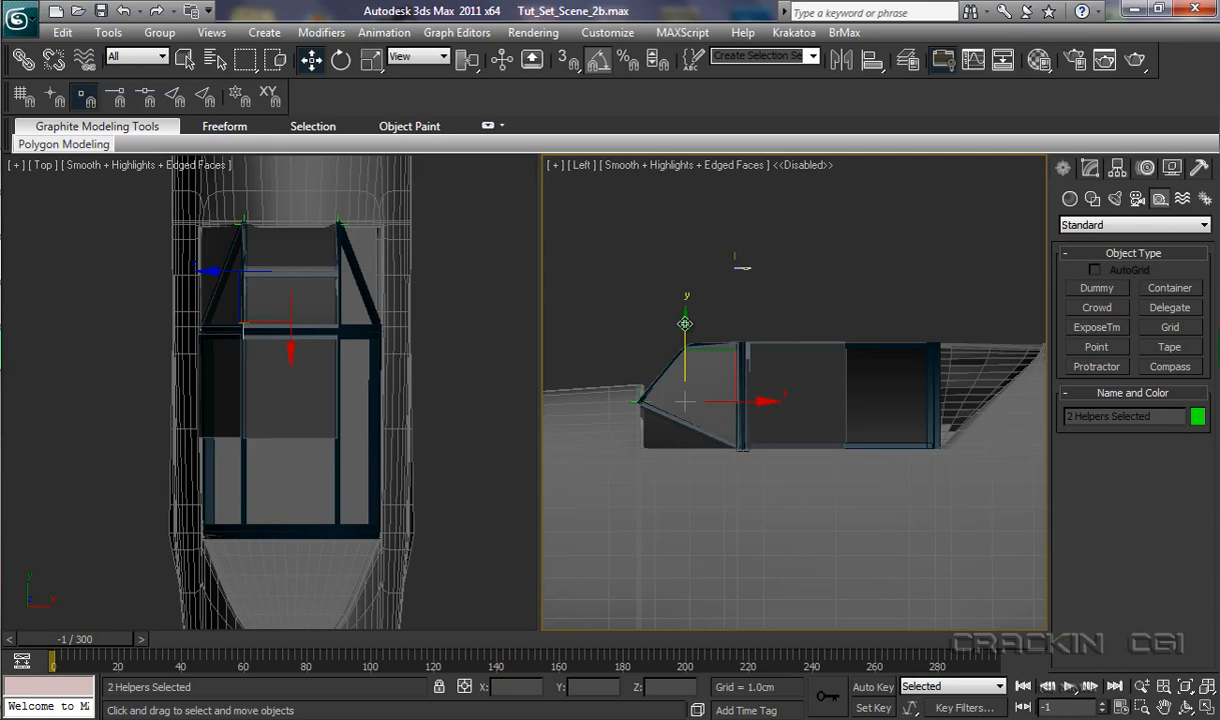
pyautogui.moveTo(685, 323); pyautogui.dragTo(688, 268)
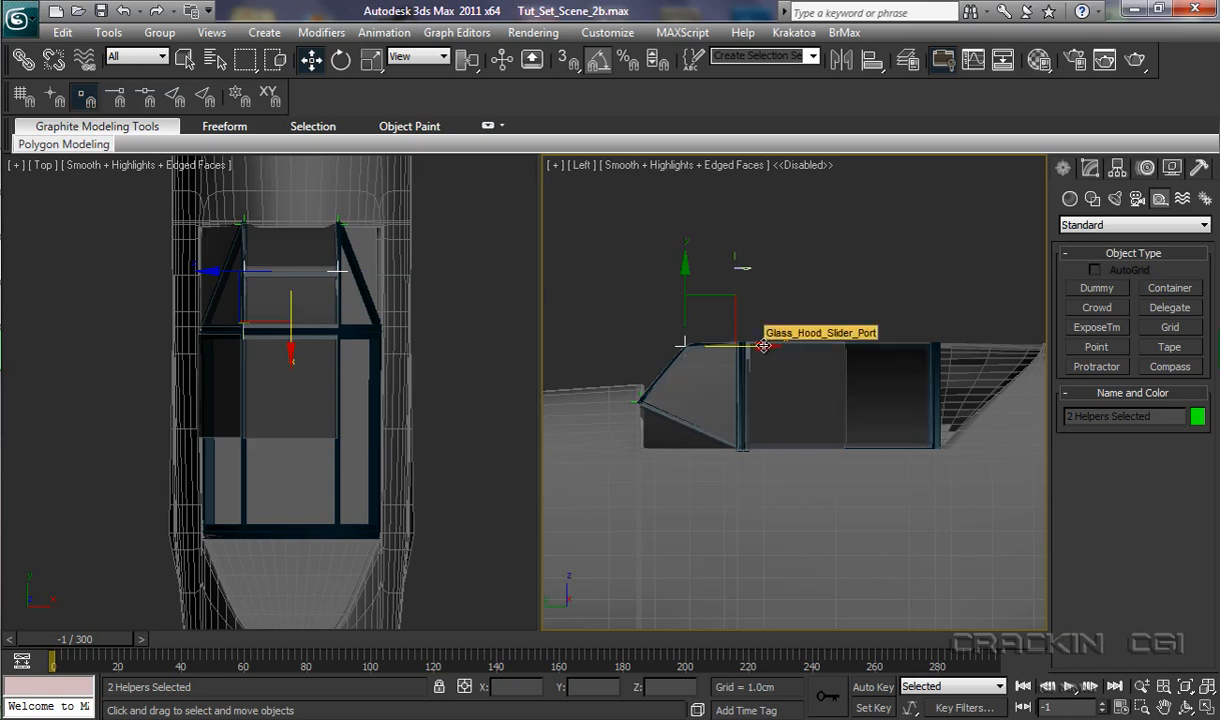
# Step: Copy the raised helper pair back to the front edge of the next crosswise canopy frame and lift the copies onto its top edge
pyautogui.moveTo(763, 345); pyautogui.dragTo(817, 343)
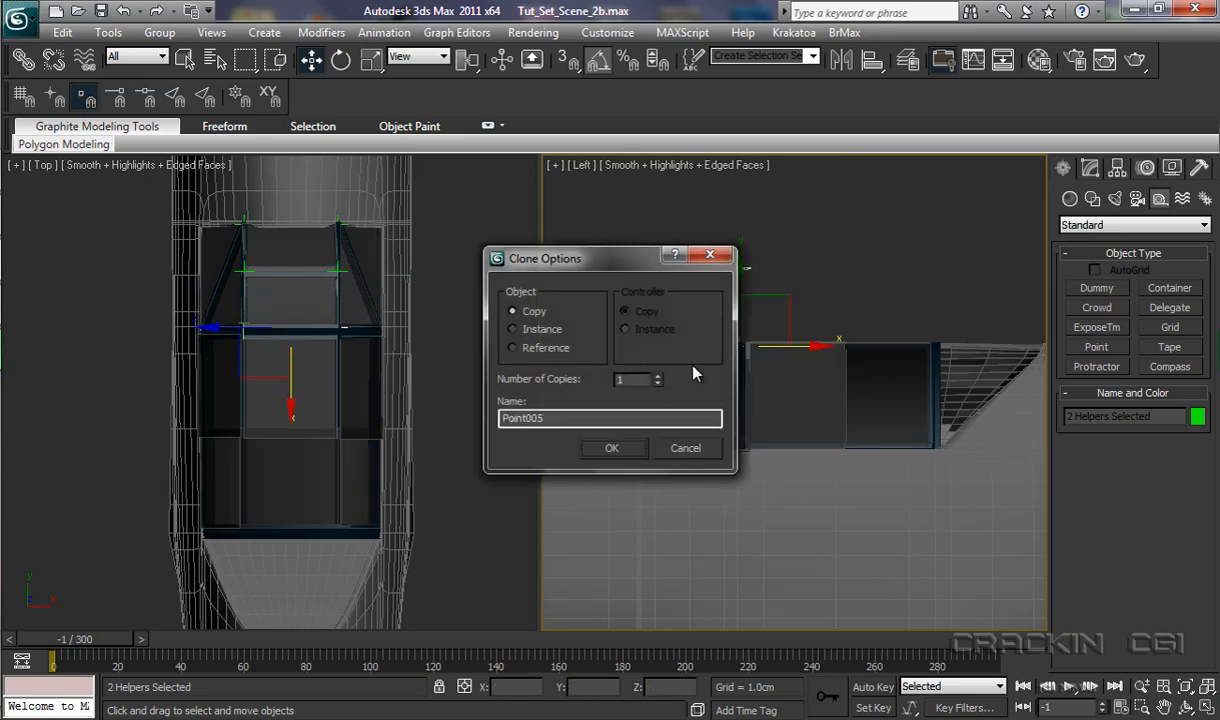
pyautogui.click(611, 447)
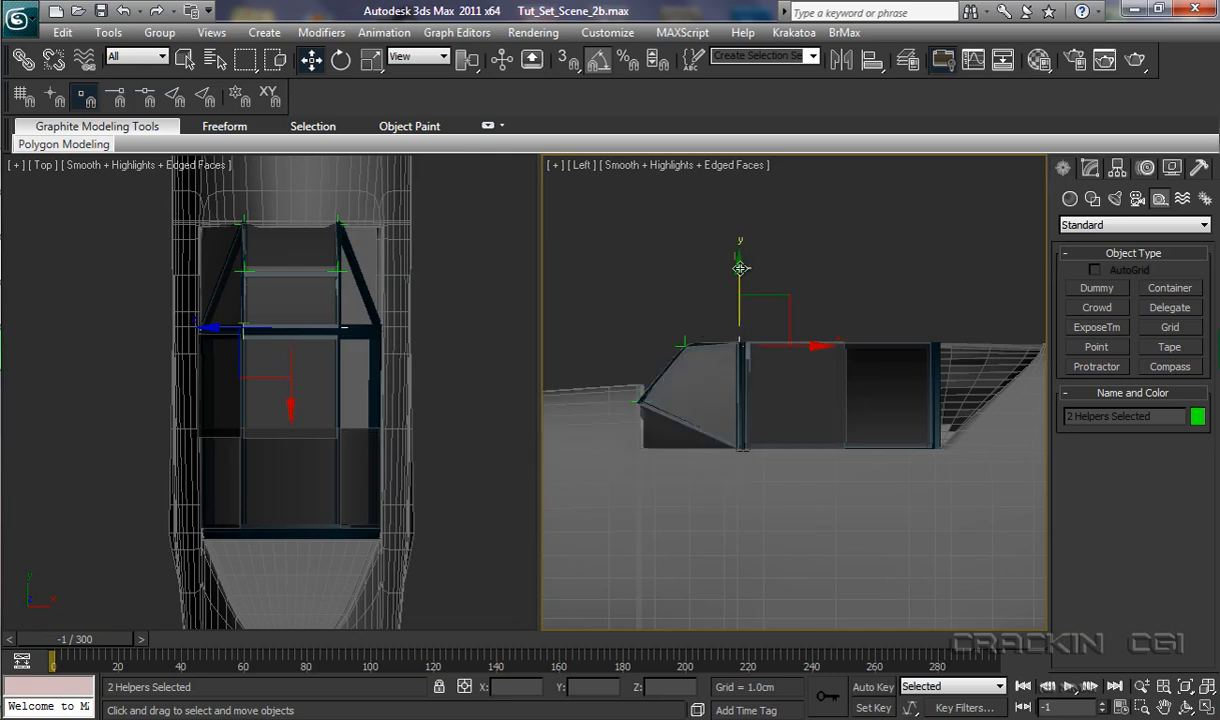
pyautogui.moveTo(741, 269); pyautogui.dragTo(743, 264)
# Step: Copy the helper pair about 0.58 cm further back to the rear edge of the same canopy frame
pyautogui.moveTo(818, 342); pyautogui.dragTo(823, 342)
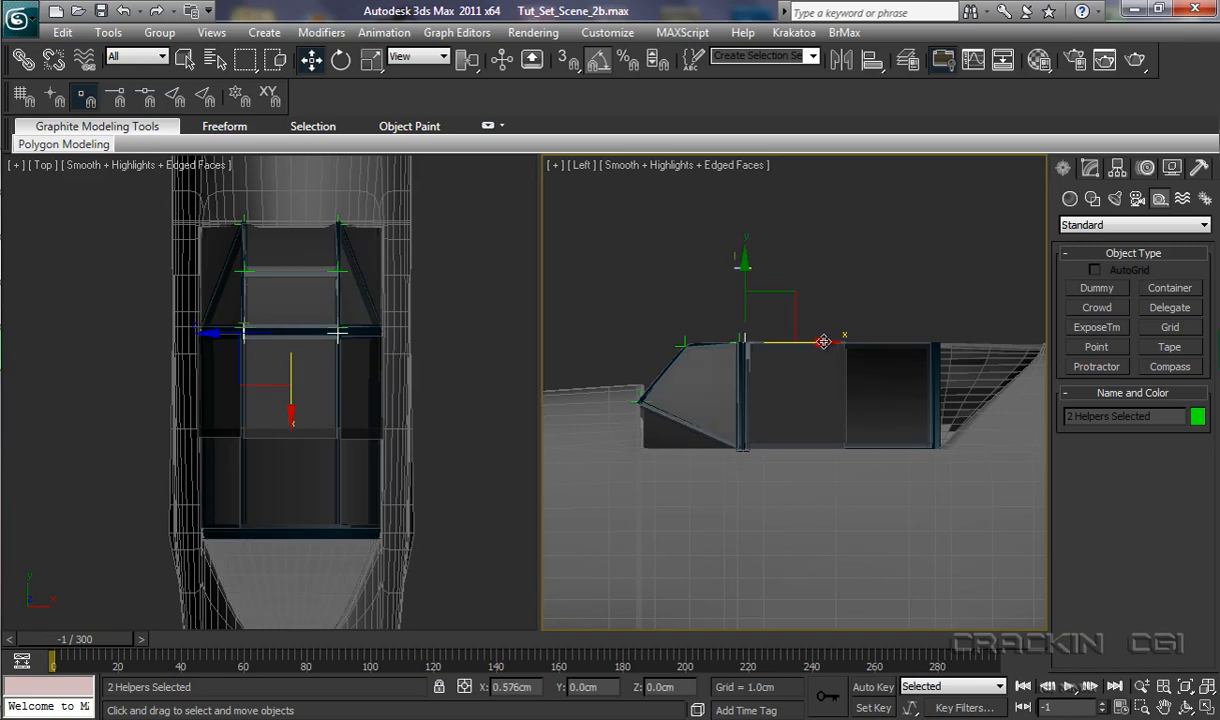
pyautogui.keyDown('shift'); pyautogui.moveTo(823, 342); pyautogui.dragTo(825, 342); pyautogui.keyUp('shift')
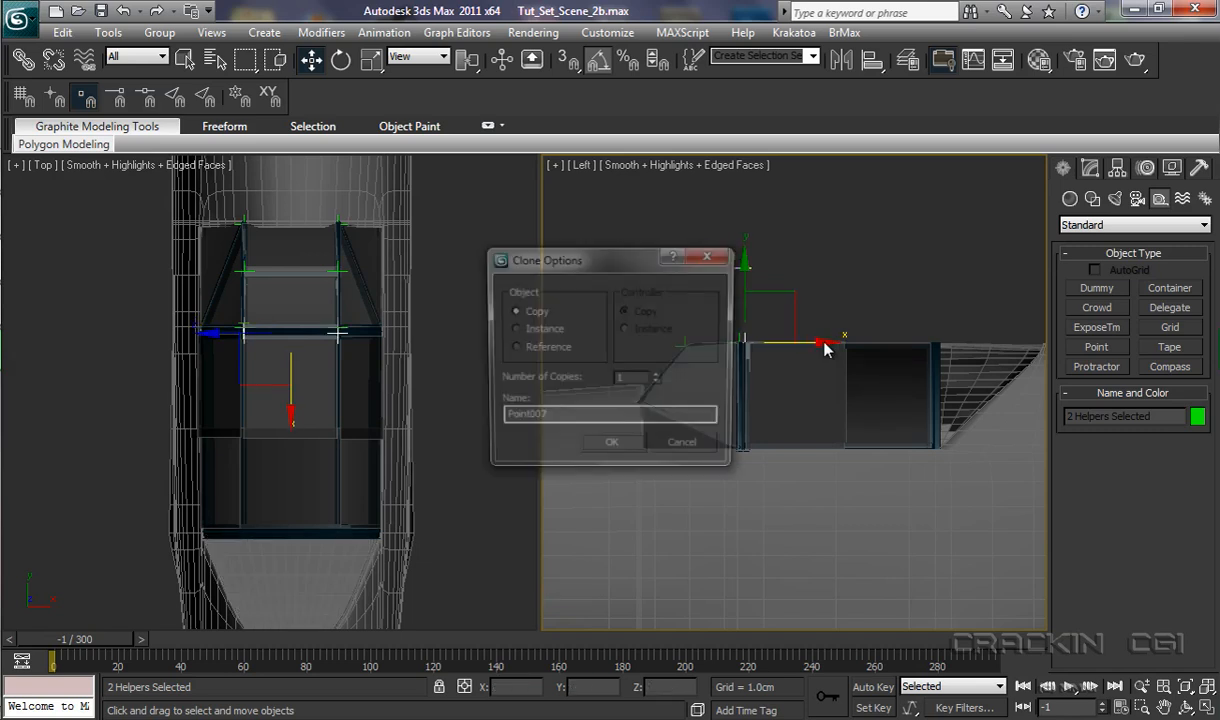
pyautogui.click(611, 448)
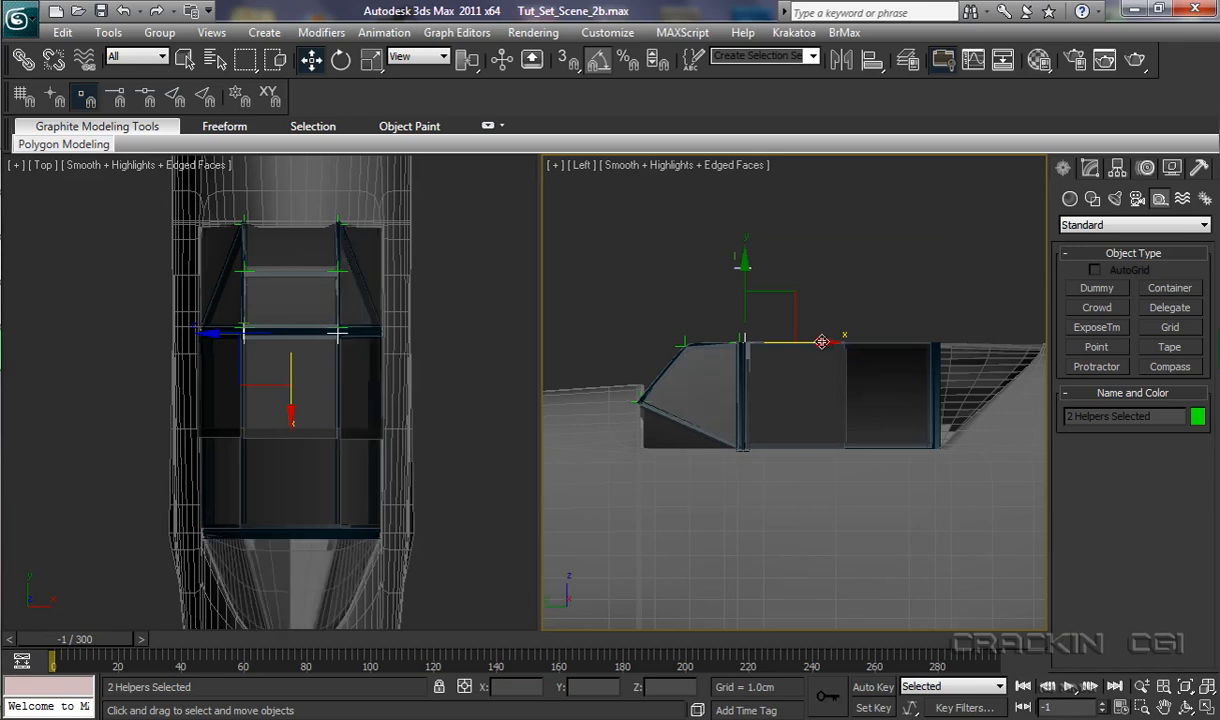
# Step: Copy the helper pair back to the front edge of the rear canopy frame, and copy it again to that frame's rear edge
pyautogui.moveTo(821, 342); pyautogui.dragTo(1008, 350)
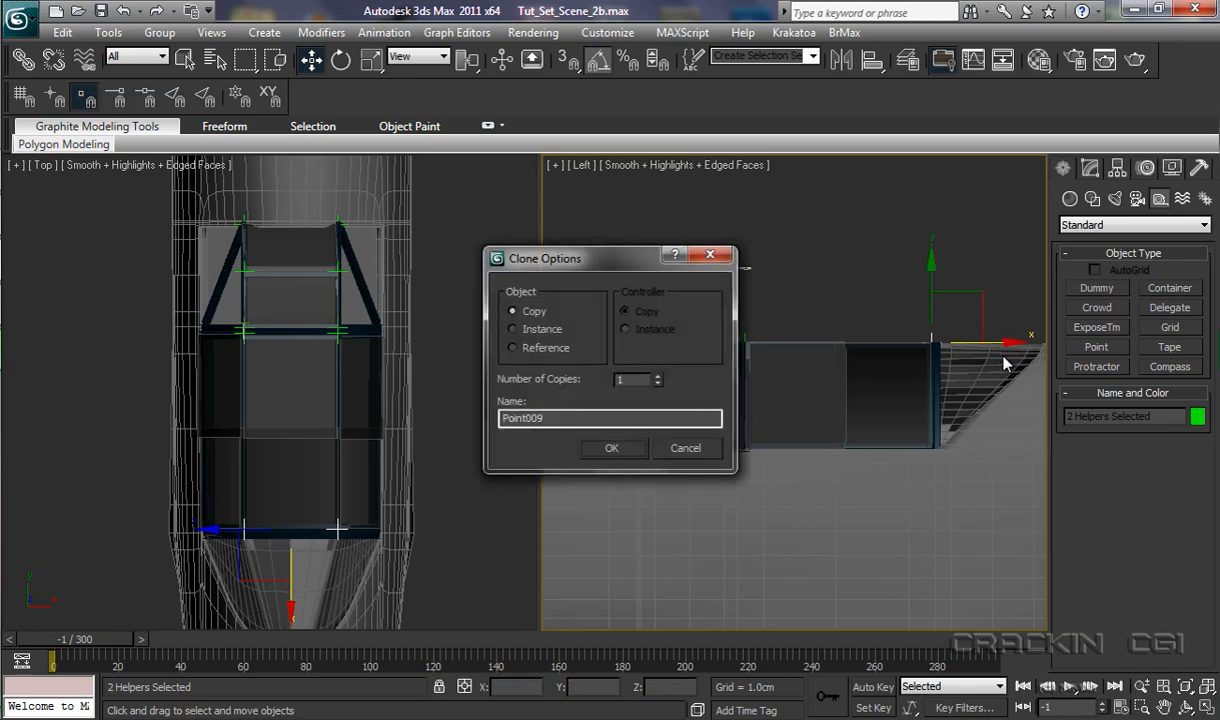
pyautogui.click(630, 452)
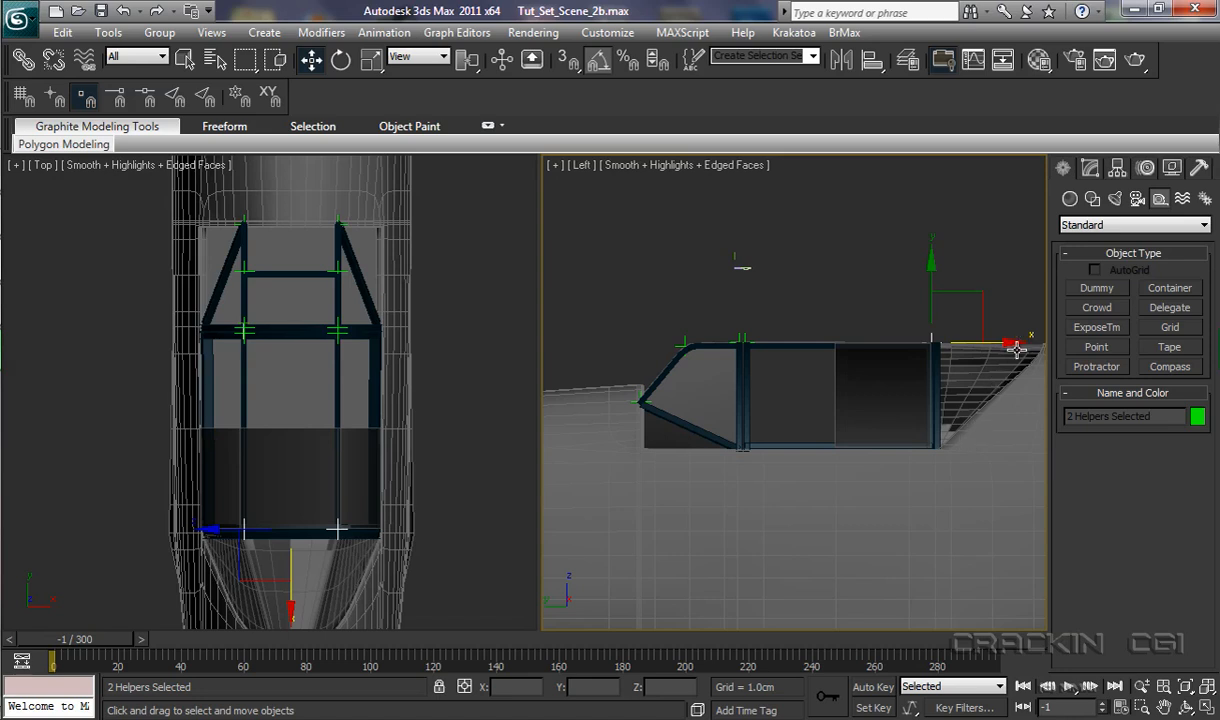
pyautogui.moveTo(1012, 342); pyautogui.dragTo(1018, 342)
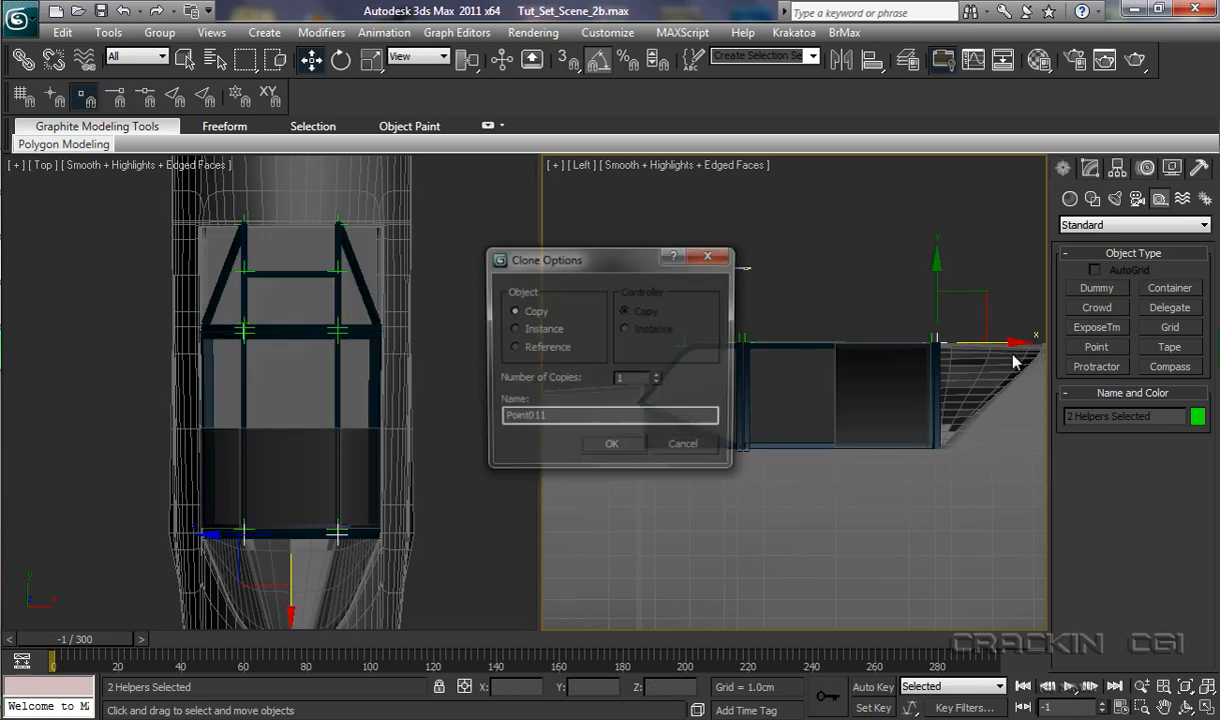
pyautogui.click(613, 449)
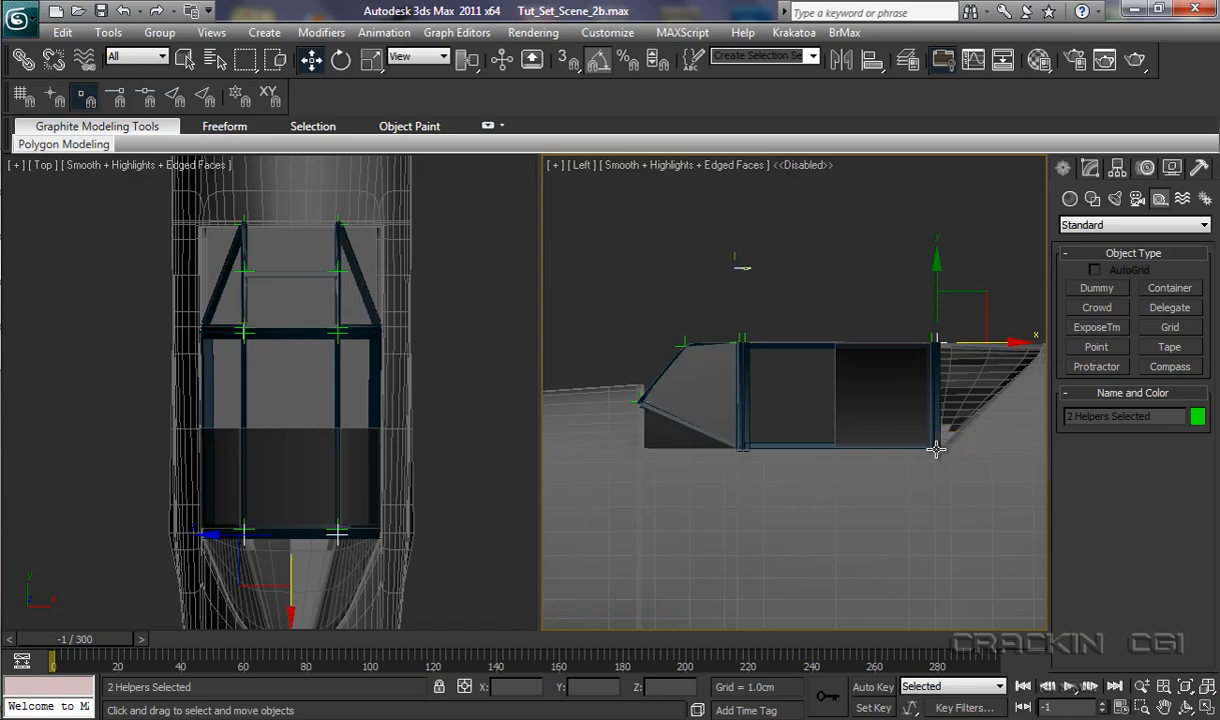
# Step: Create a Point helper at the cockpit opening's front port corner (X -0.505, Y 54.16 cm) and raise it to Z 13.923 cm
pyautogui.click(1092, 349)
pyautogui.rightClick(428, 411)
pyautogui.click(197, 226)
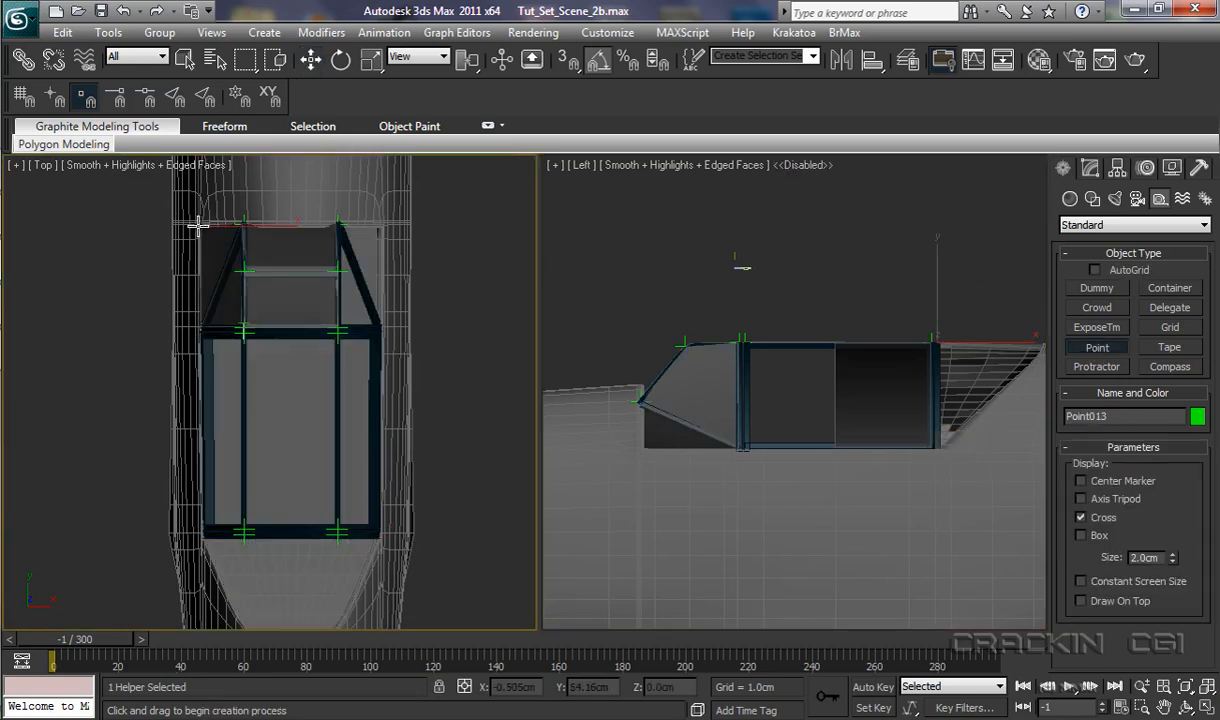
pyautogui.press('w')
pyautogui.moveTo(645, 468); pyautogui.dragTo(657, 370)
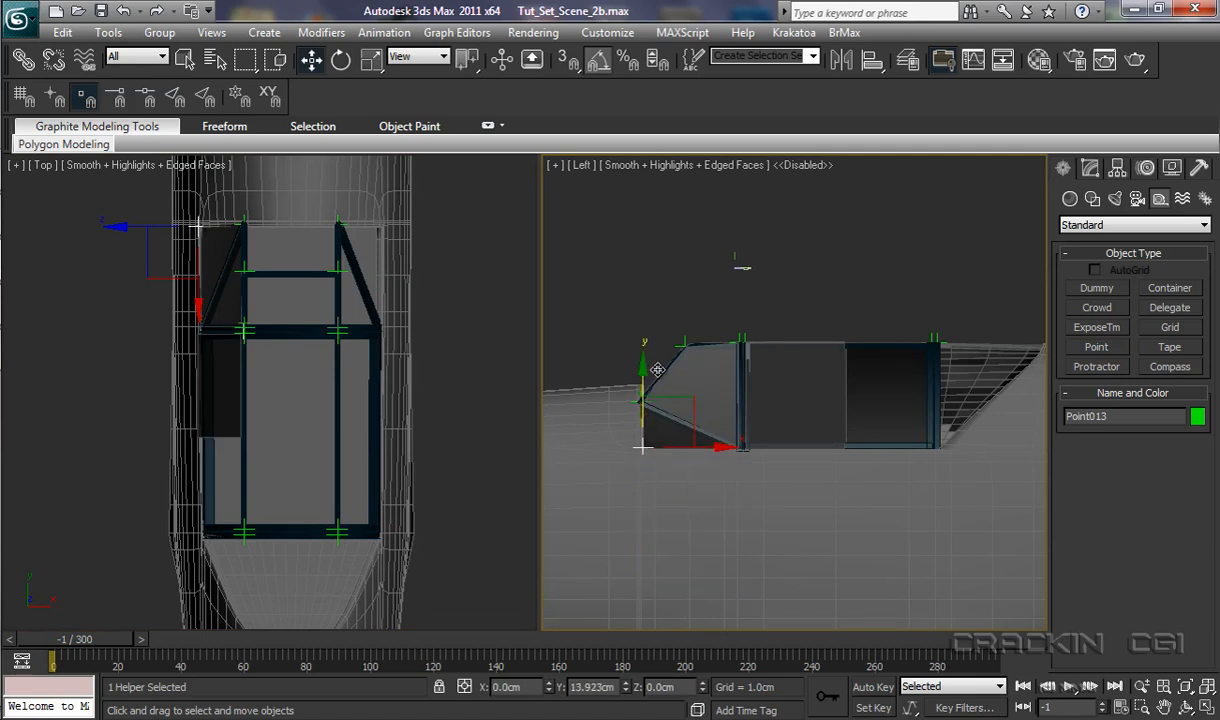
# Step: Copy the lower port helper once along X to the cockpit opening's front starboard corner, at X 16.872 cm
pyautogui.rightClick(371, 349)
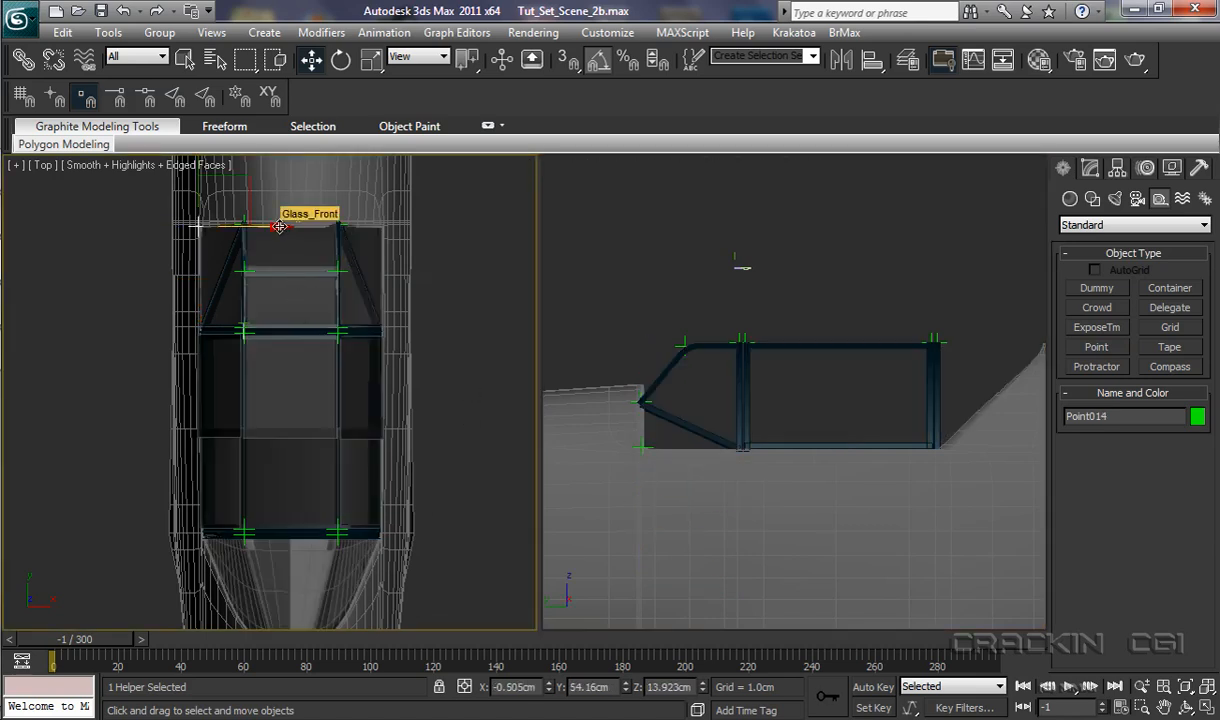
pyautogui.keyDown('shift'); pyautogui.moveTo(279, 227); pyautogui.dragTo(462, 226); pyautogui.keyUp('shift')
pyautogui.click(619, 452)
# Step: Select the two lower front corner helpers and copy the pair back along Y to the rear canopy frame
pyautogui.press('h')
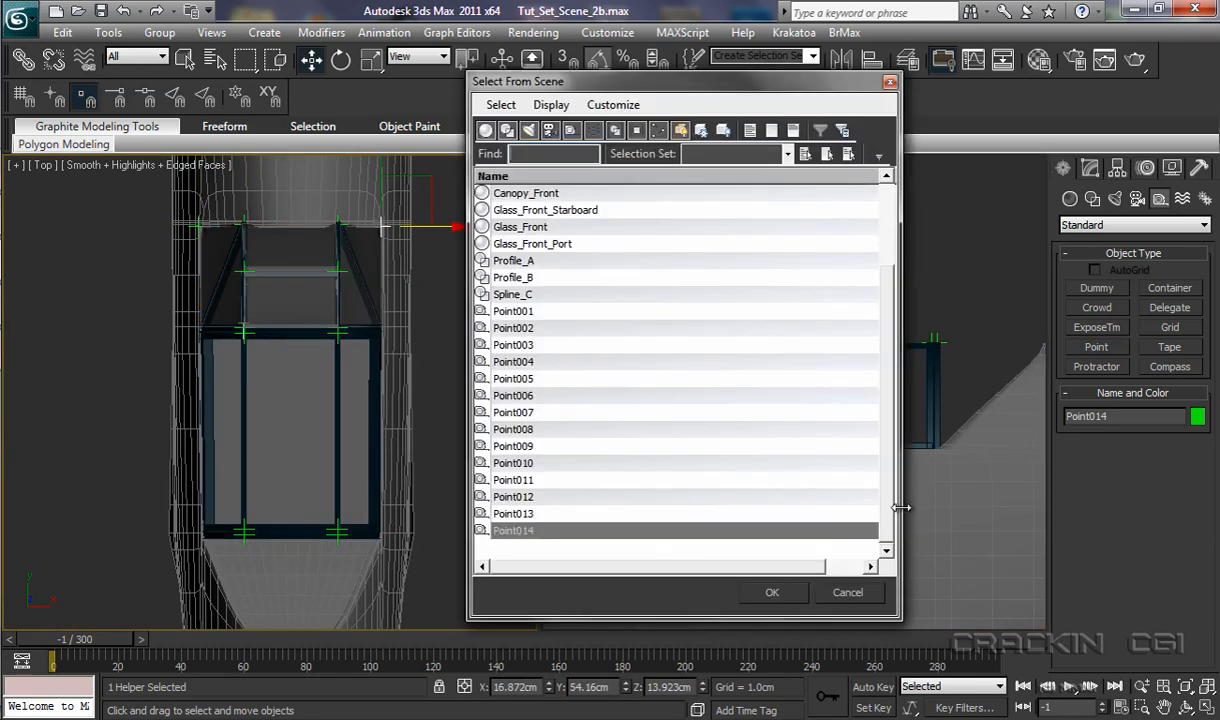
pyautogui.click(520, 512)
pyautogui.keyDown('ctrl'); pyautogui.click(526, 546); pyautogui.keyUp('ctrl')
pyautogui.click(760, 588)
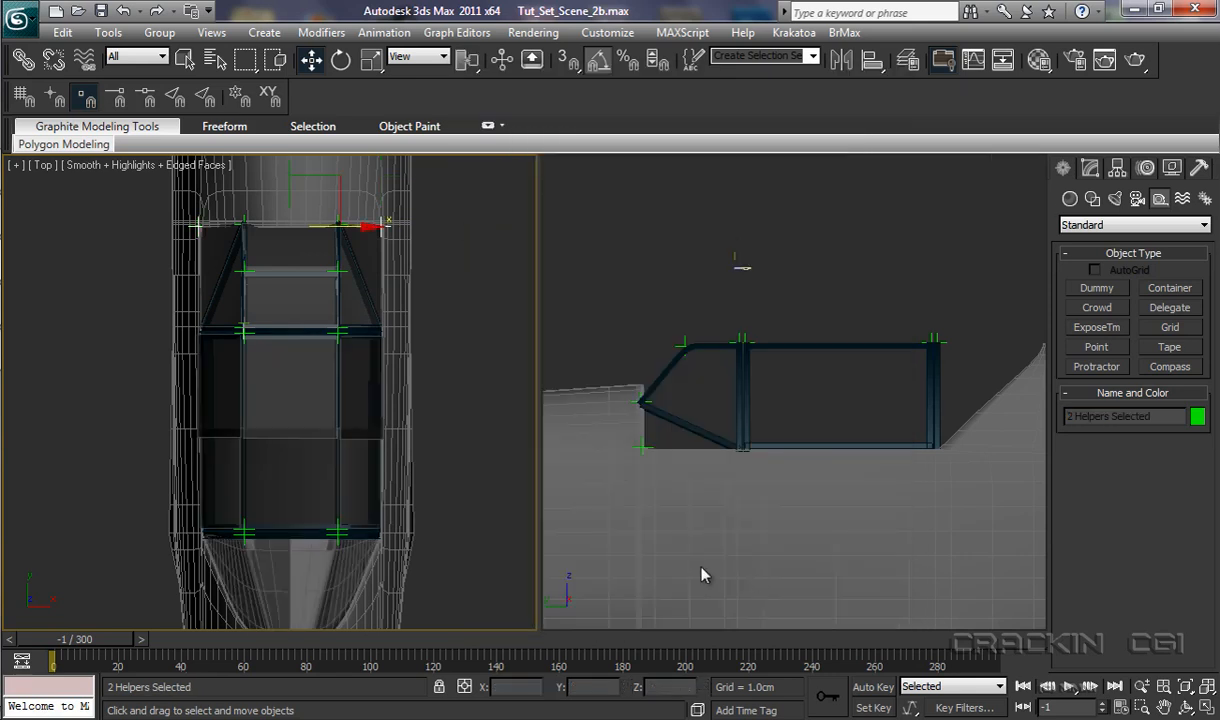
pyautogui.rightClick(466, 404)
pyautogui.moveTo(459, 408); pyautogui.dragTo(473, 418, button='middle')
pyautogui.moveTo(312, 164)
pyautogui.mouseDown()
pyautogui.moveTo(315, 263)
pyautogui.moveTo(305, 265)
pyautogui.moveTo(329, 467)
pyautogui.moveTo(306, 472)
pyautogui.mouseUp()
pyautogui.press('Return')
pyautogui.press('Return')
pyautogui.press('Return')
pyautogui.click(615, 446)
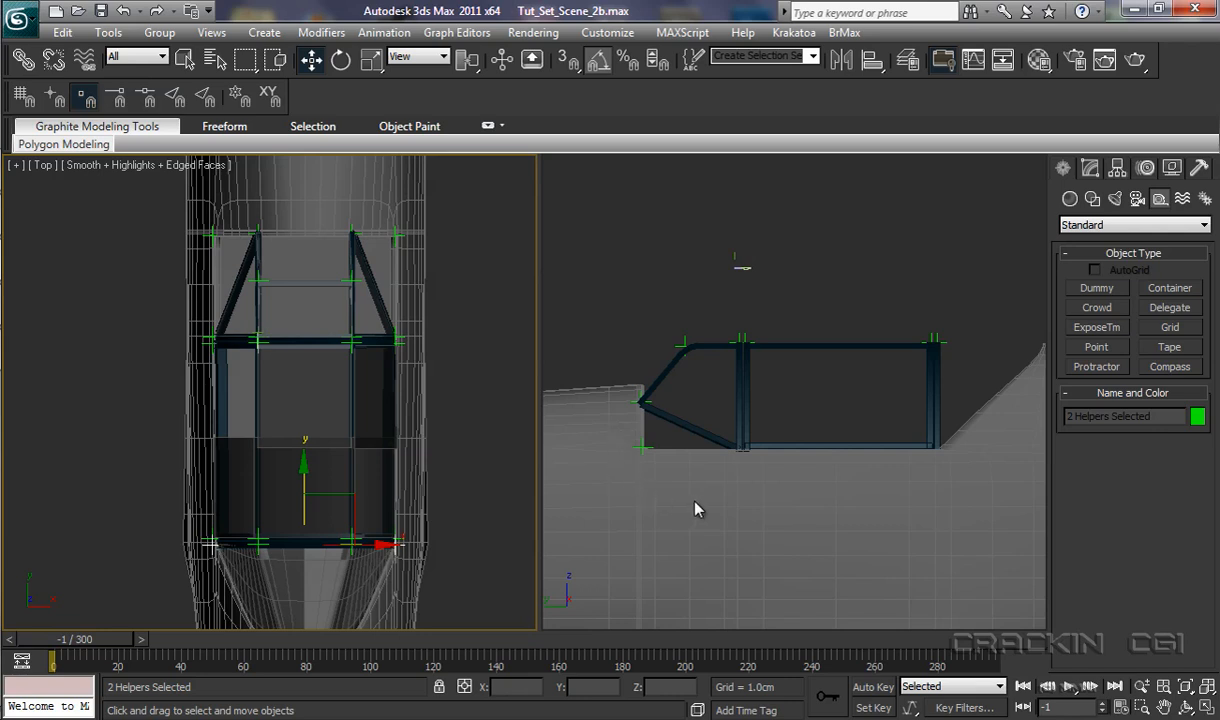
# Step: Review the scene's object list from the Point helpers up to the canopy and glass parts
pyautogui.press('h')
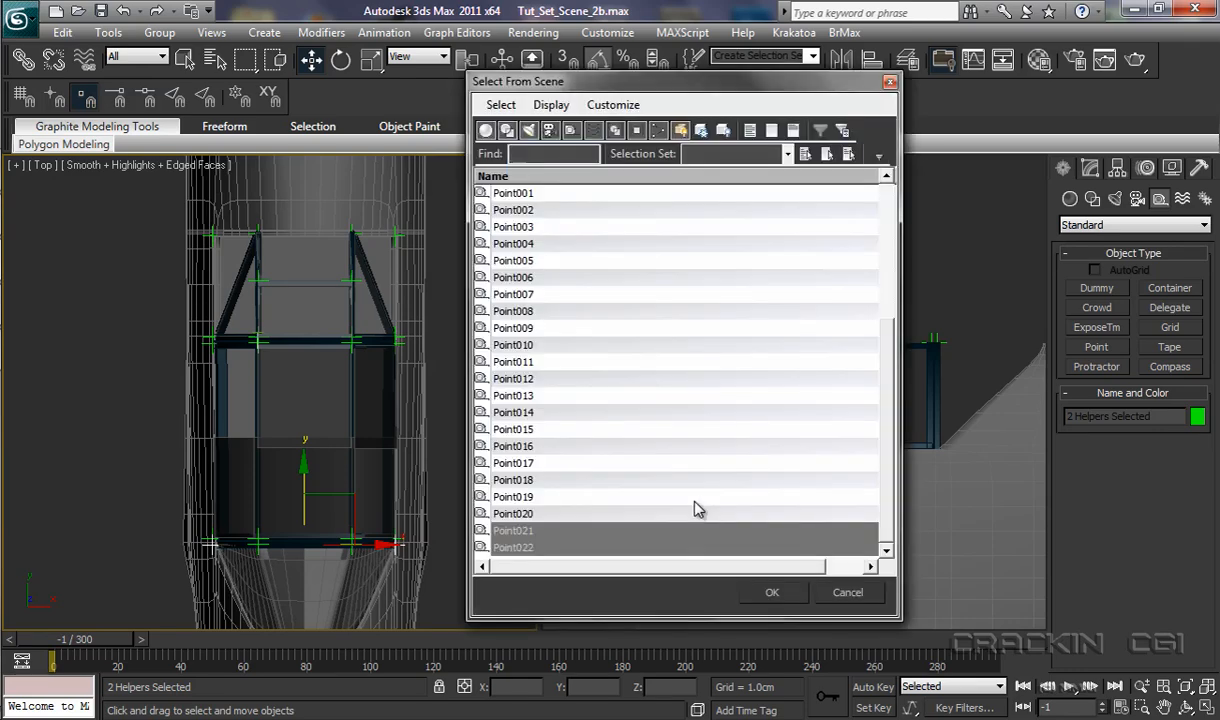
pyautogui.moveTo(702, 86); pyautogui.dragTo(808, 70)
pyautogui.moveTo(994, 507); pyautogui.dragTo(993, 354)
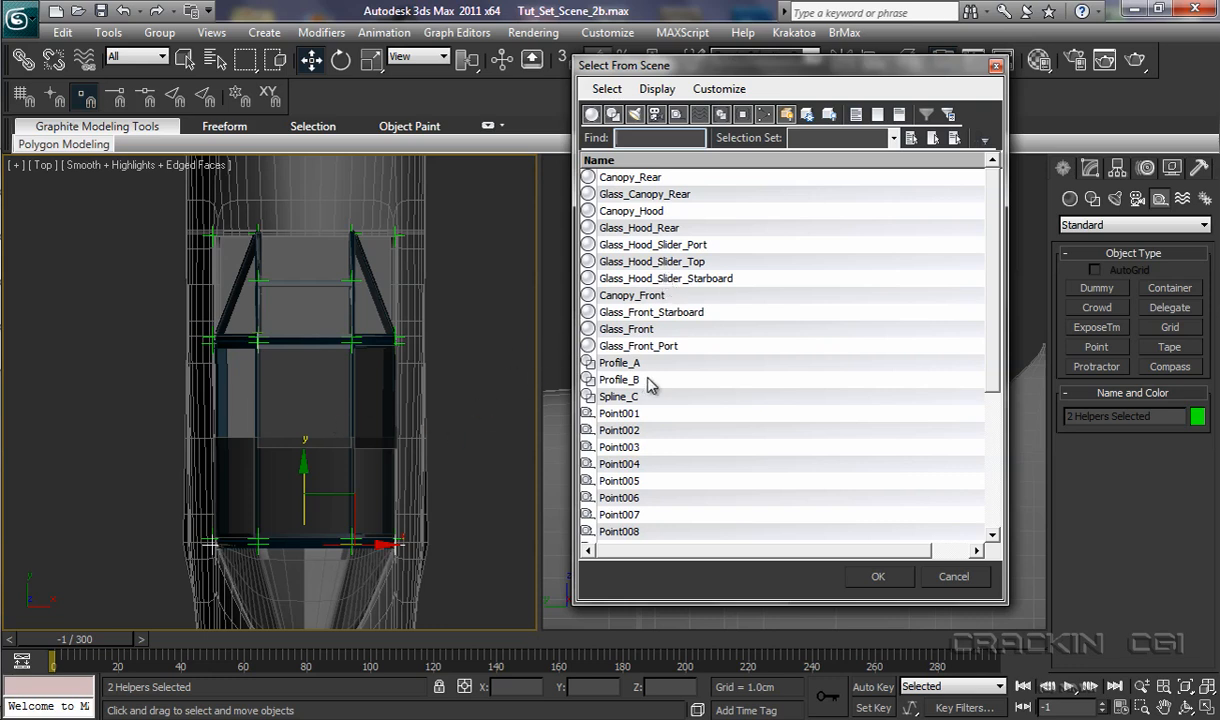
pyautogui.click(995, 67)
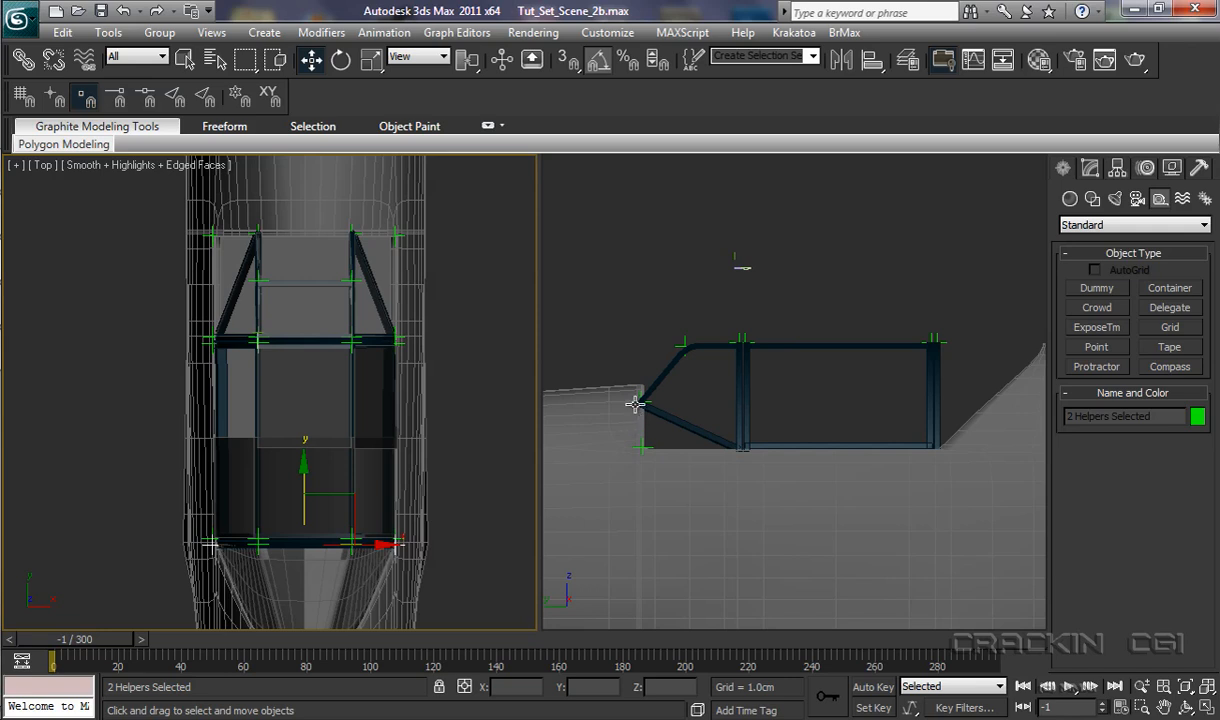
# Step: Replace the Left view with a maximized Perspective view showing the canopy's front port side from slightly above
pyautogui.rightClick(710, 403)
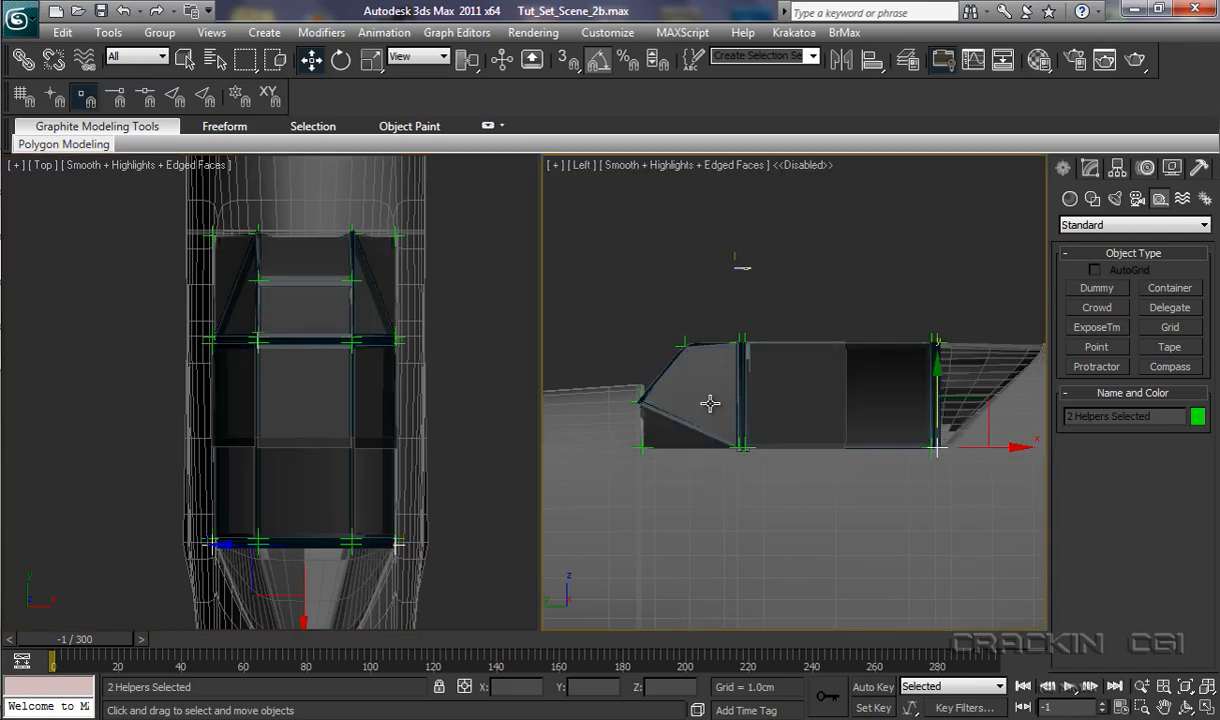
pyautogui.hotkey('alt', 'w')
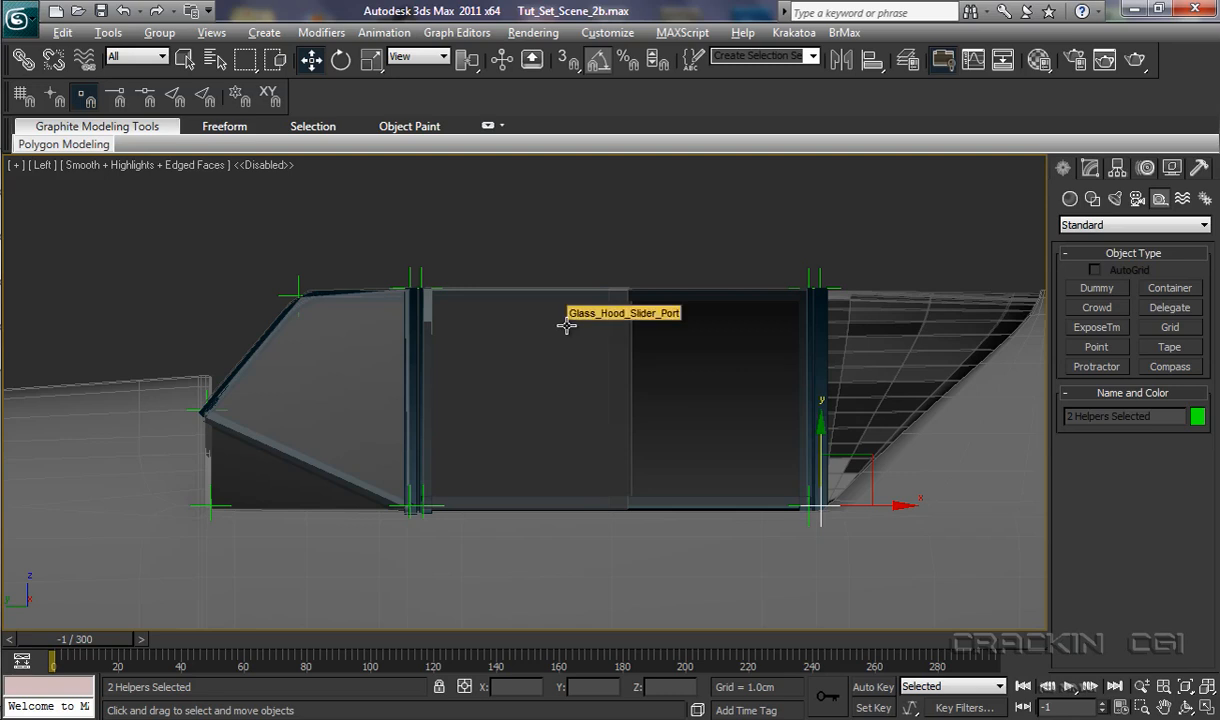
pyautogui.press('p')
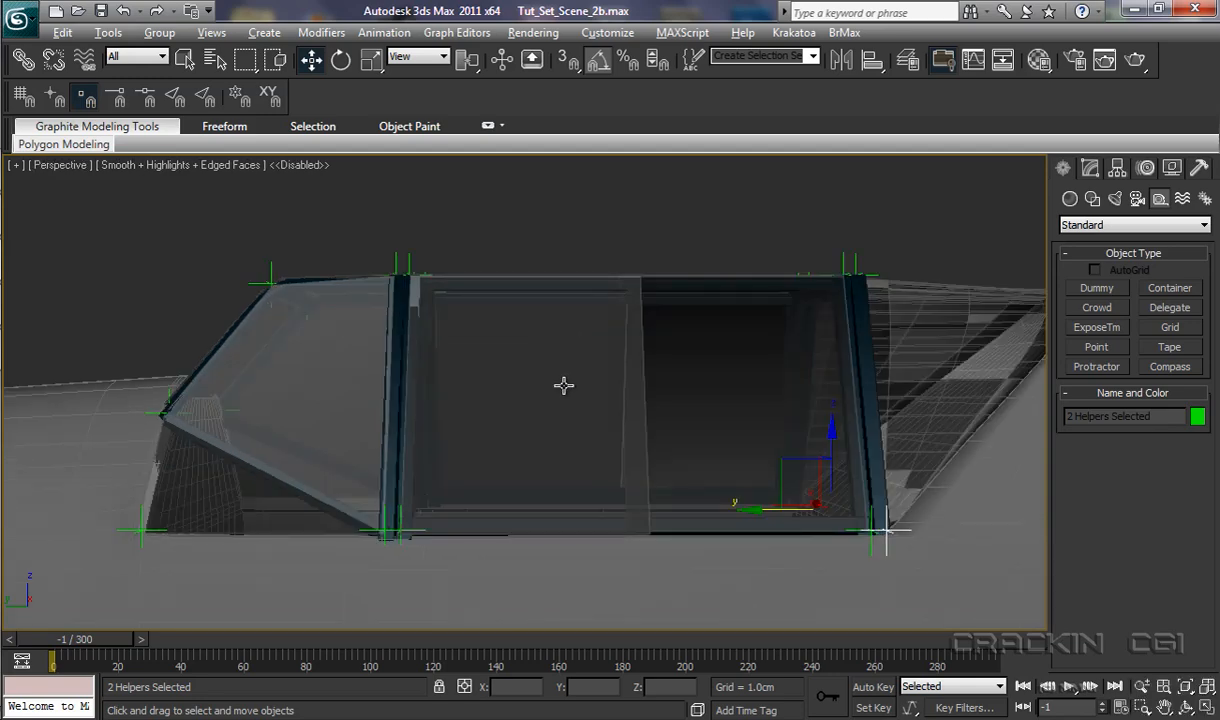
pyautogui.moveTo(571, 390)
pyautogui.keyDown('alt'); pyautogui.mouseDown(button='middle')
pyautogui.moveTo(648, 420)
pyautogui.moveTo(656, 441)
pyautogui.moveTo(553, 393)
pyautogui.moveTo(537, 404)
pyautogui.moveTo(575, 414)
pyautogui.moveTo(590, 404)
pyautogui.mouseUp(button='middle'); pyautogui.keyUp('alt')
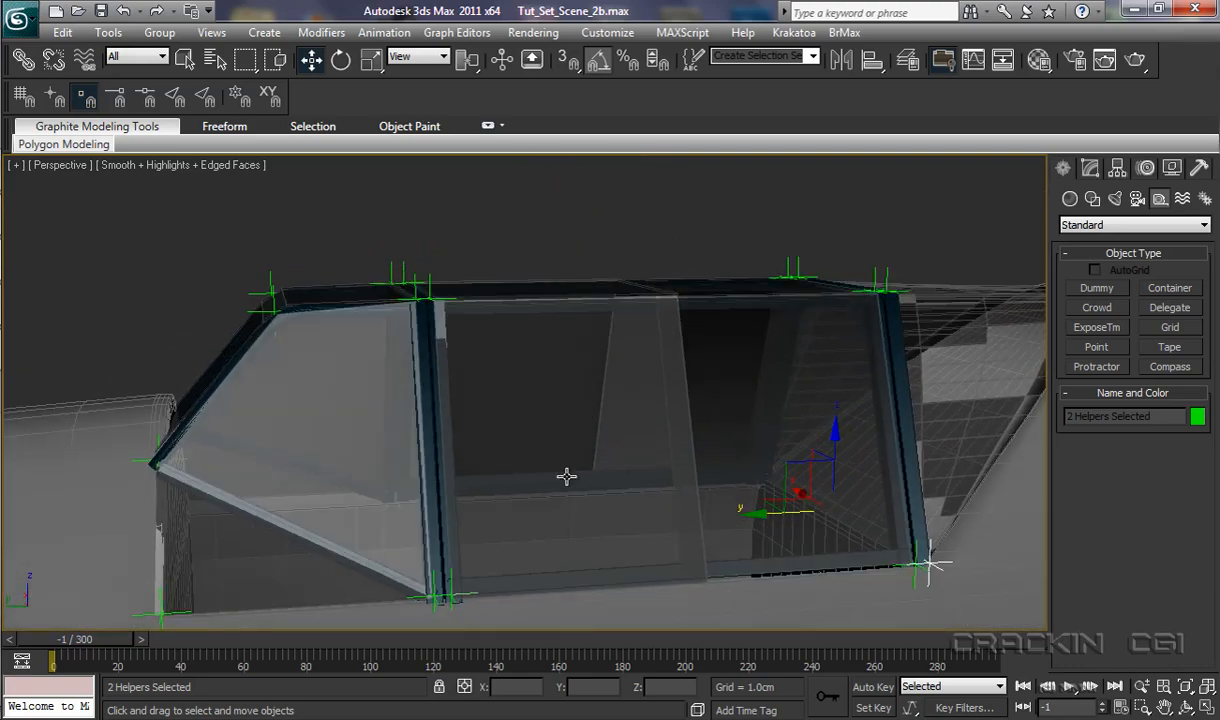
pyautogui.moveTo(506, 508); pyautogui.dragTo(727, 466, button='middle')
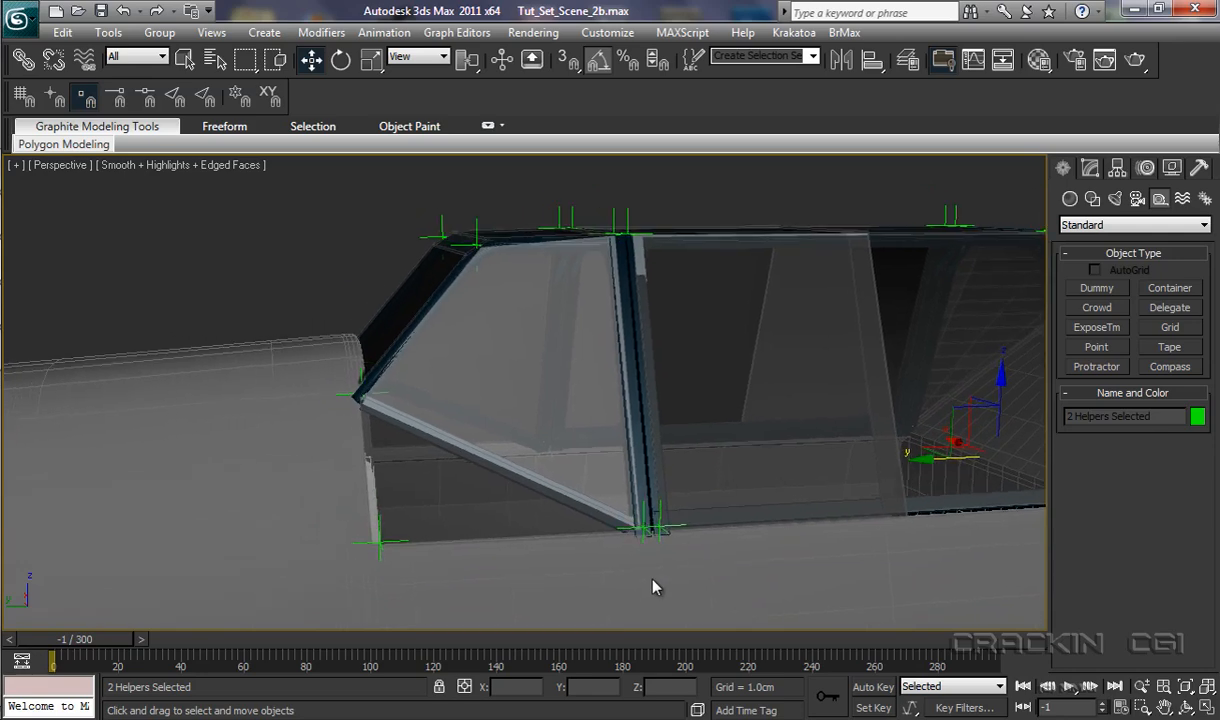
pyautogui.keyDown('alt'); pyautogui.moveTo(652, 588); pyautogui.dragTo(643, 605, button='middle'); pyautogui.keyUp('alt')
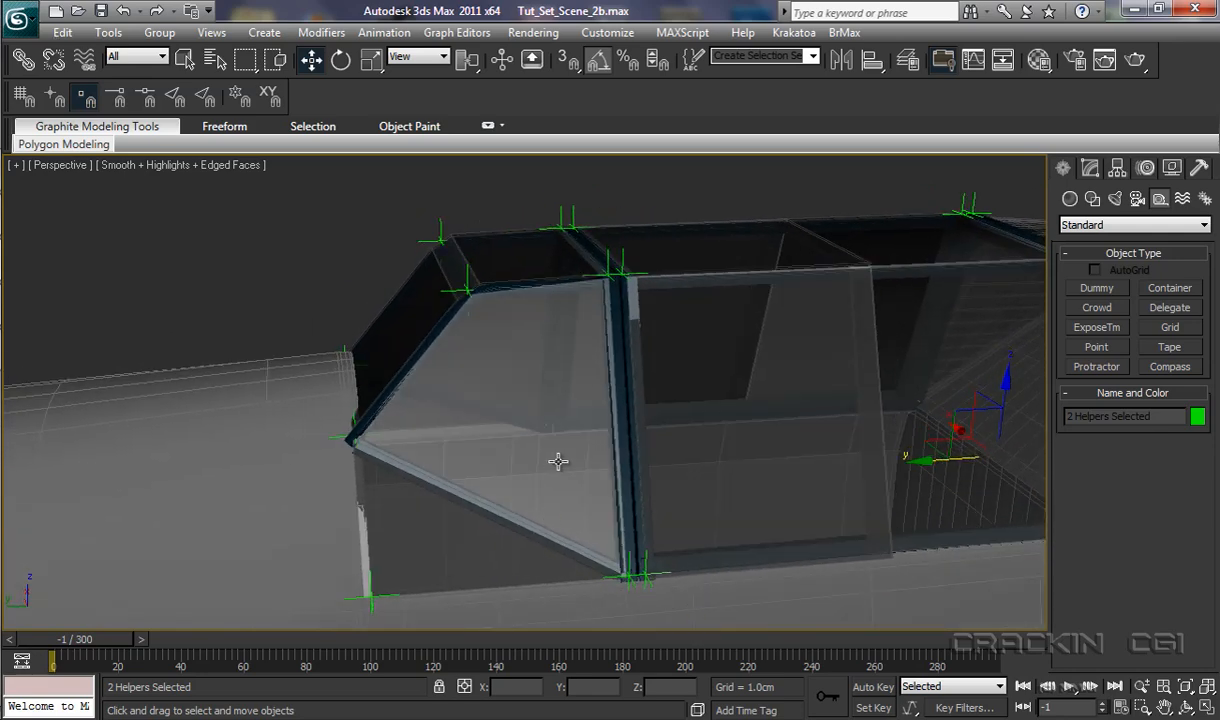
# Step: Draw a corner line spline with pivot snapping over the front canopy section's rear frame, through its Point helpers from the lower port one
pyautogui.click(57, 104)
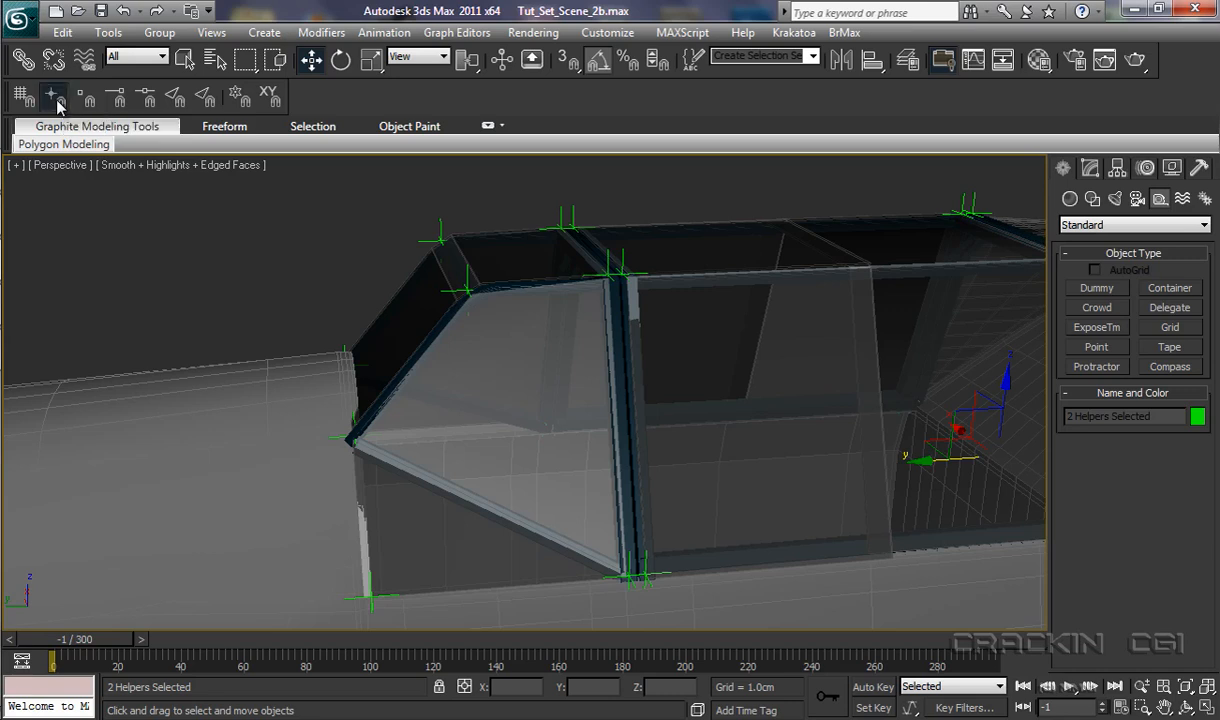
pyautogui.click(1093, 199)
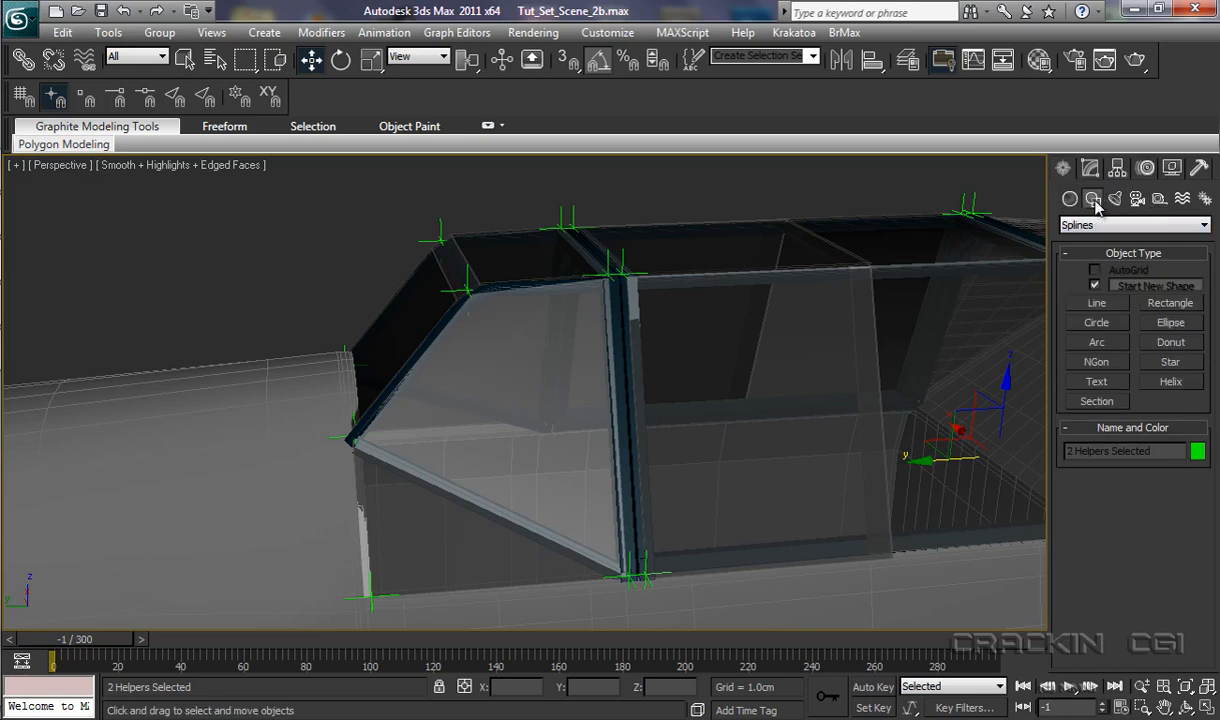
pyautogui.click(1096, 304)
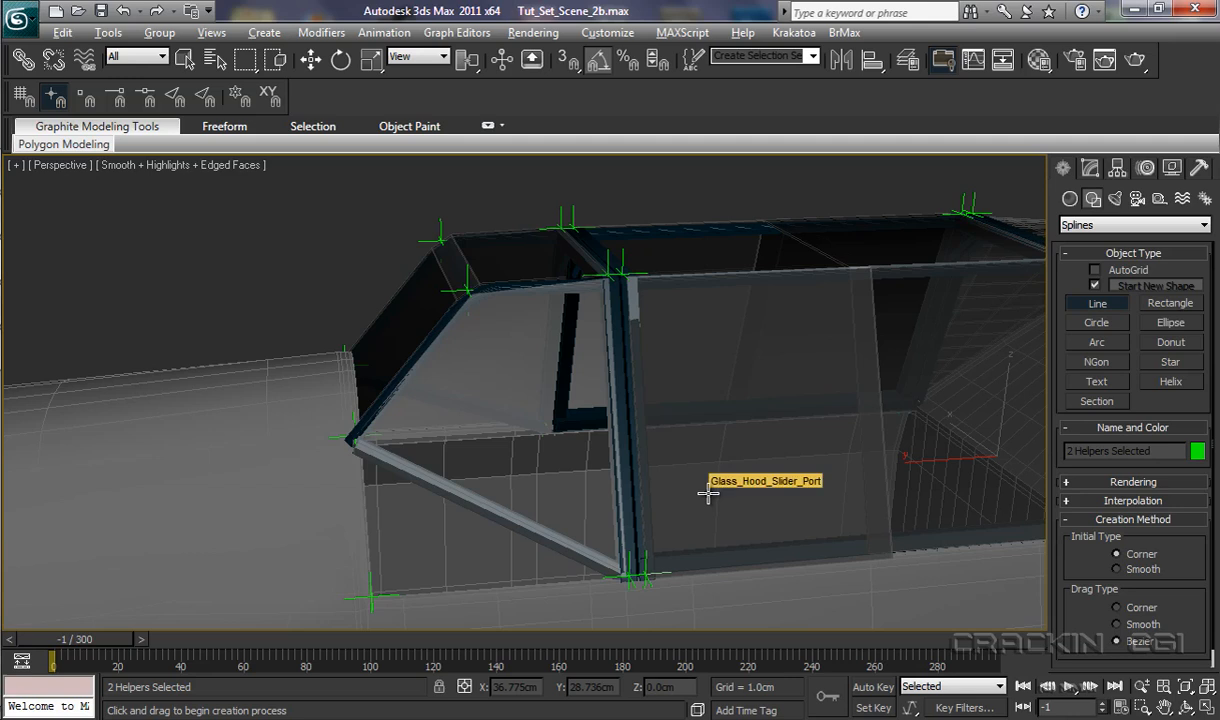
pyautogui.keyDown('alt'); pyautogui.moveTo(708, 490); pyautogui.dragTo(706, 520, button='middle'); pyautogui.keyUp('alt')
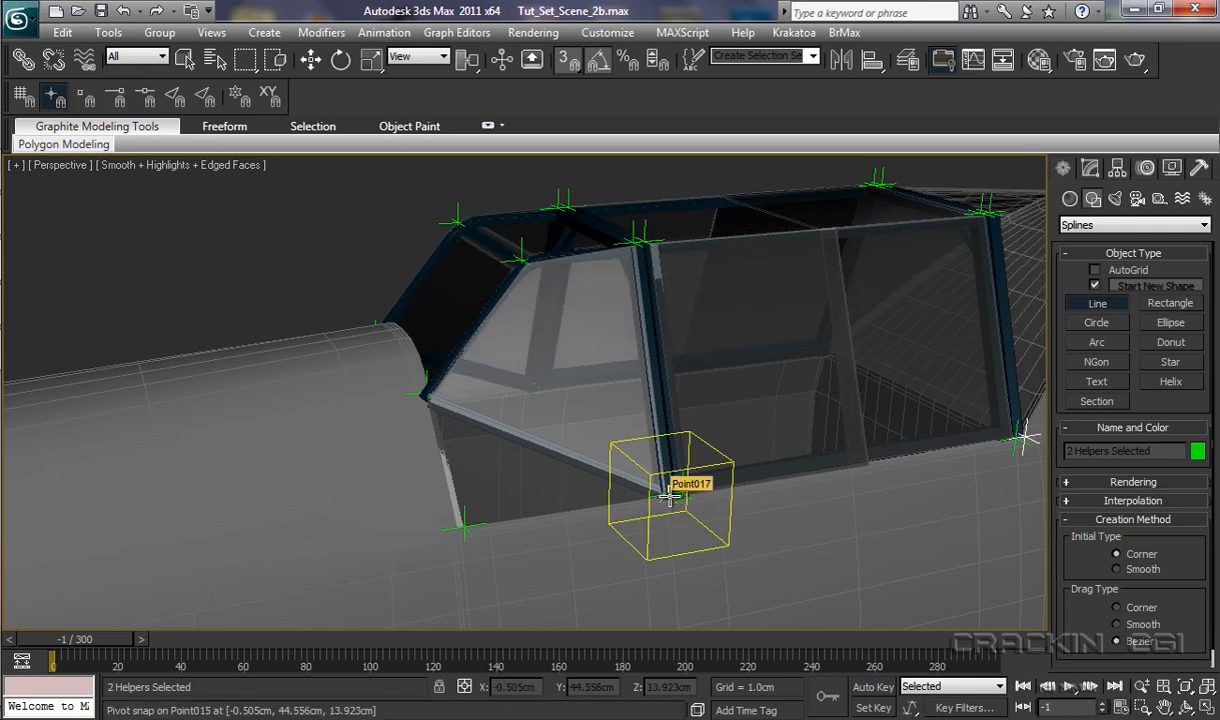
pyautogui.click(669, 495)
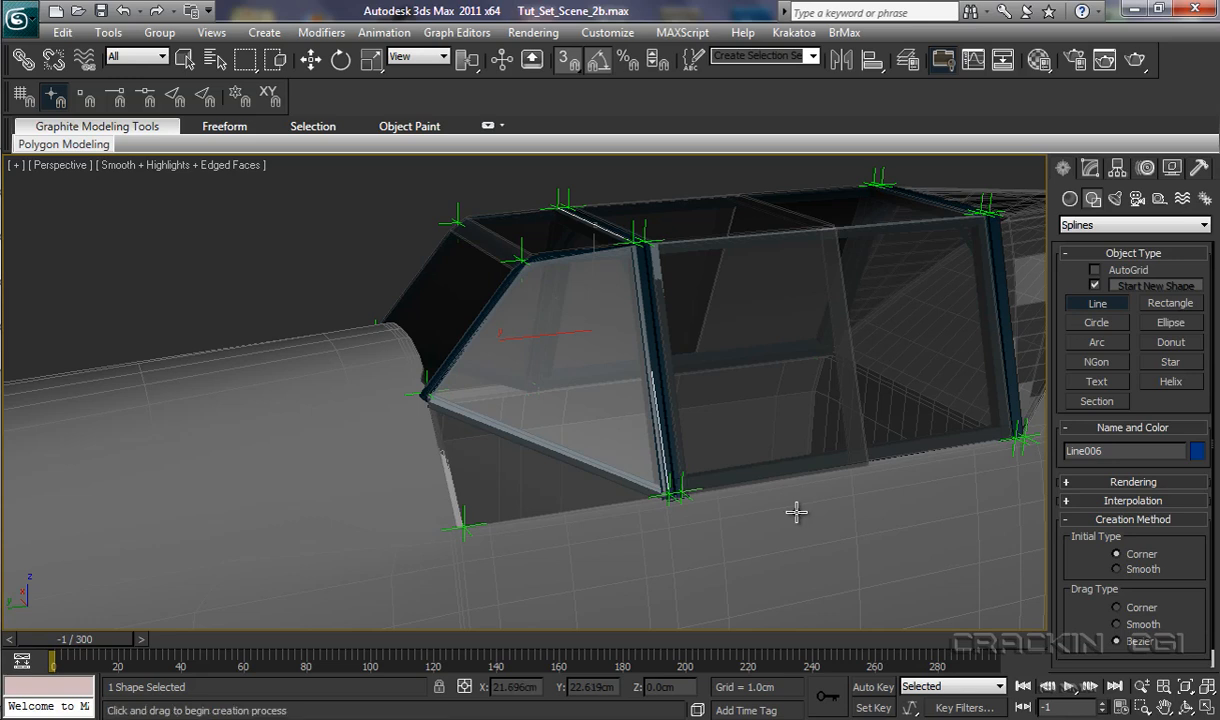
pyautogui.press('s')
pyautogui.keyDown('alt'); pyautogui.moveTo(749, 515); pyautogui.dragTo(945, 515, button='middle'); pyautogui.keyUp('alt')
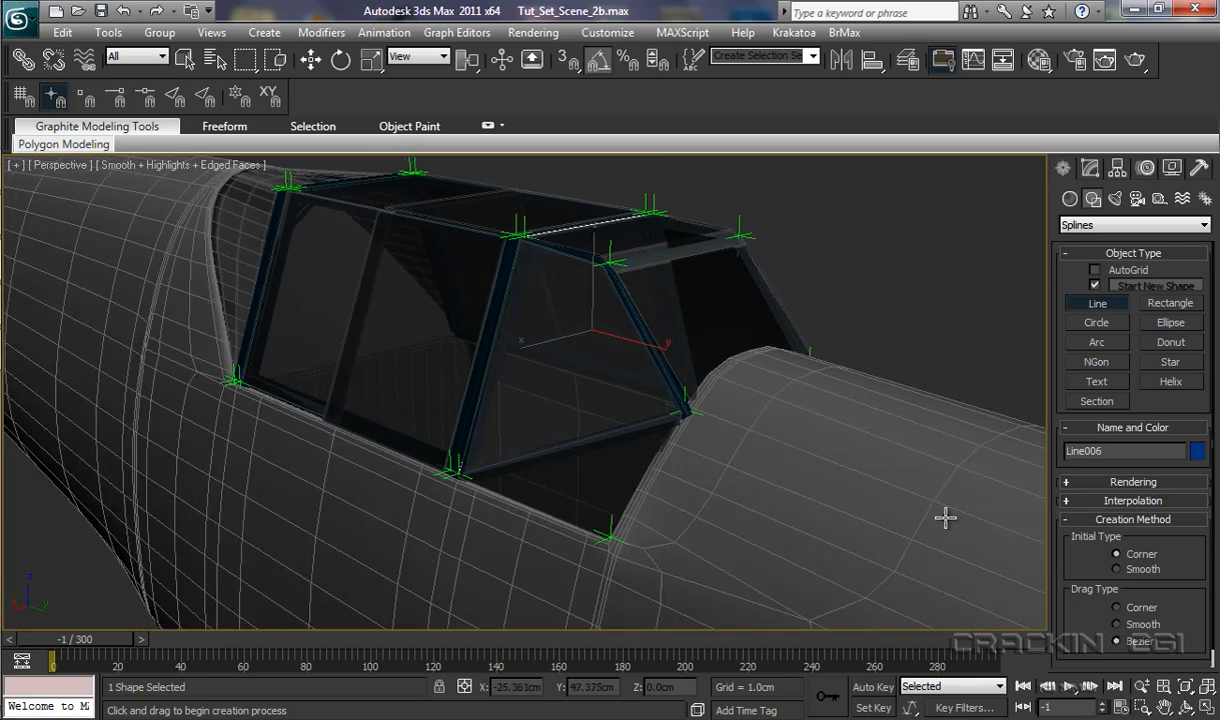
pyautogui.rightClick(853, 371)
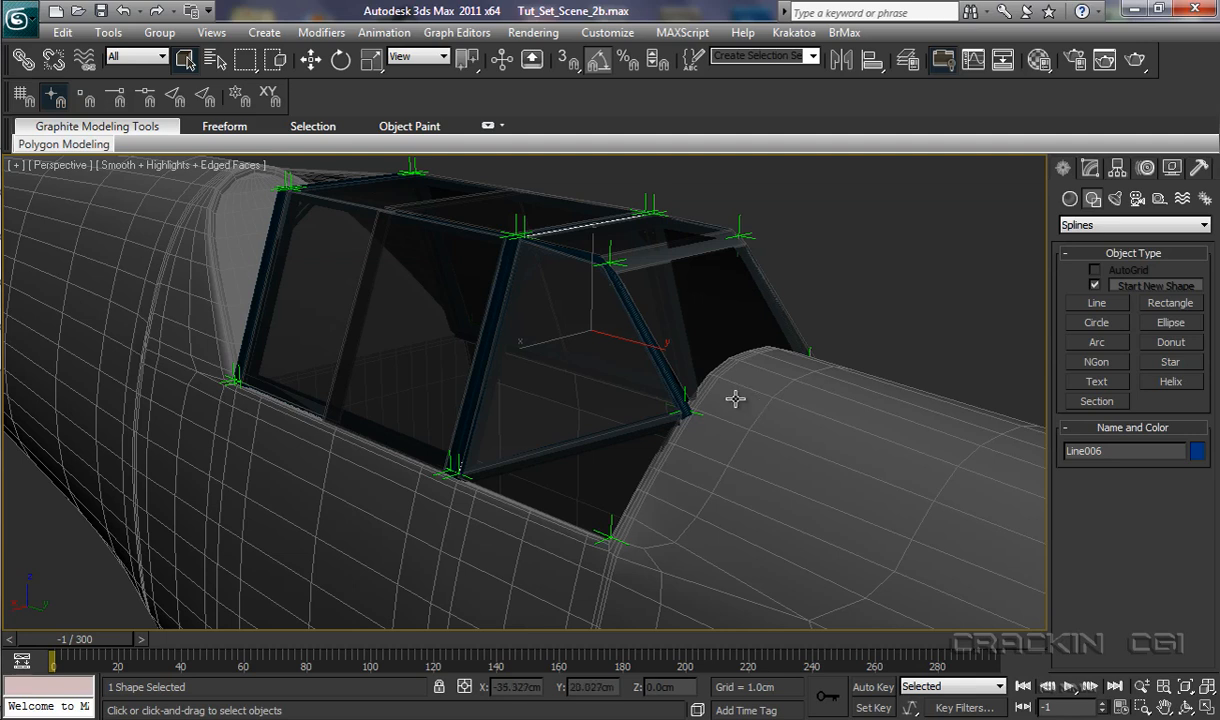
pyautogui.rightClick(491, 338)
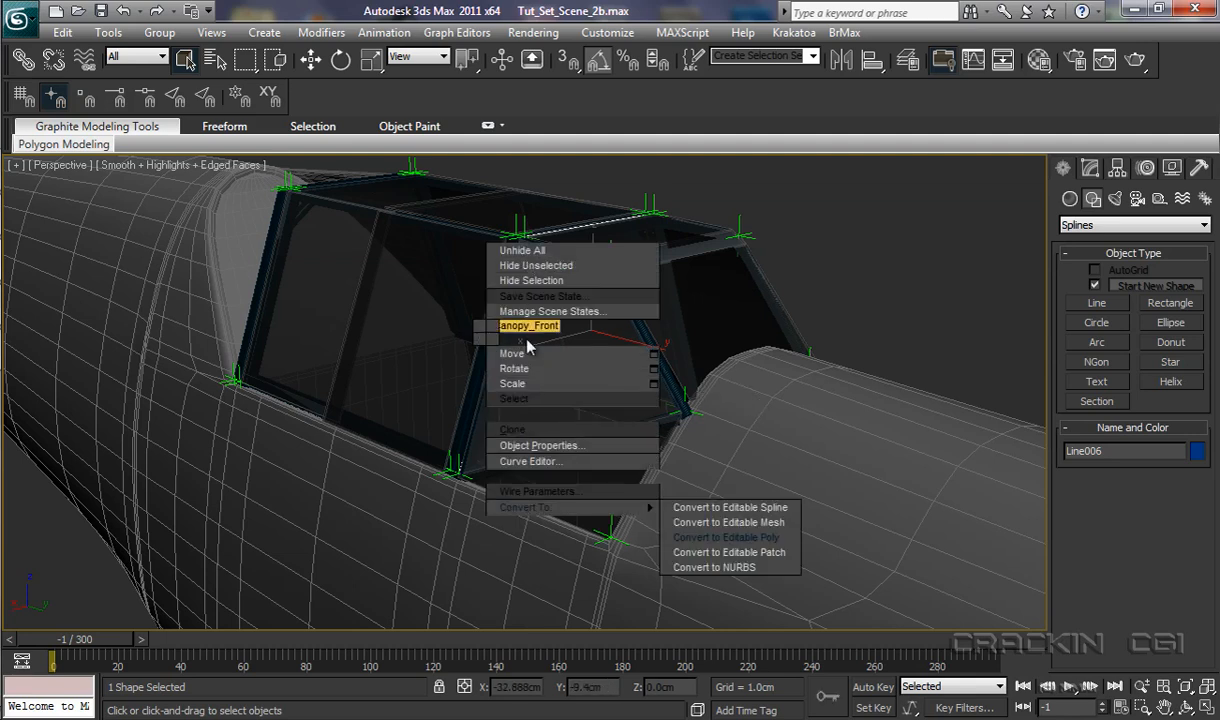
pyautogui.click(706, 508)
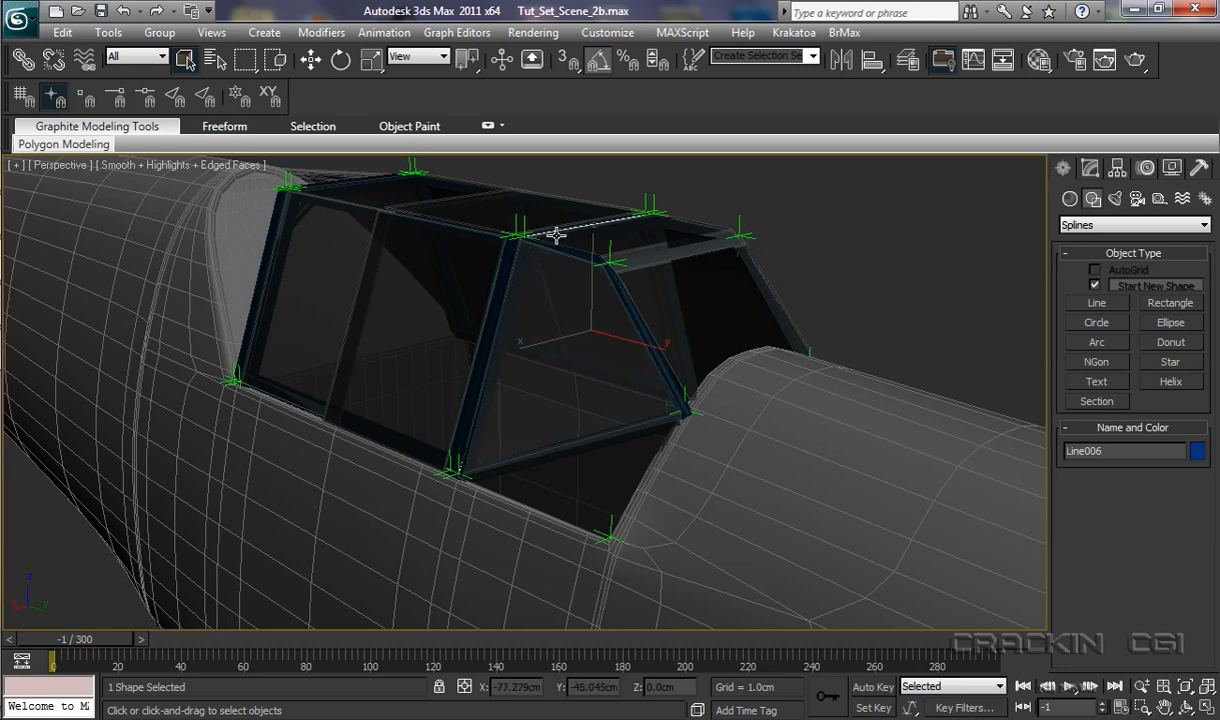
pyautogui.keyDown('alt'); pyautogui.moveTo(659, 556); pyautogui.dragTo(457, 551, button='middle'); pyautogui.keyUp('alt')
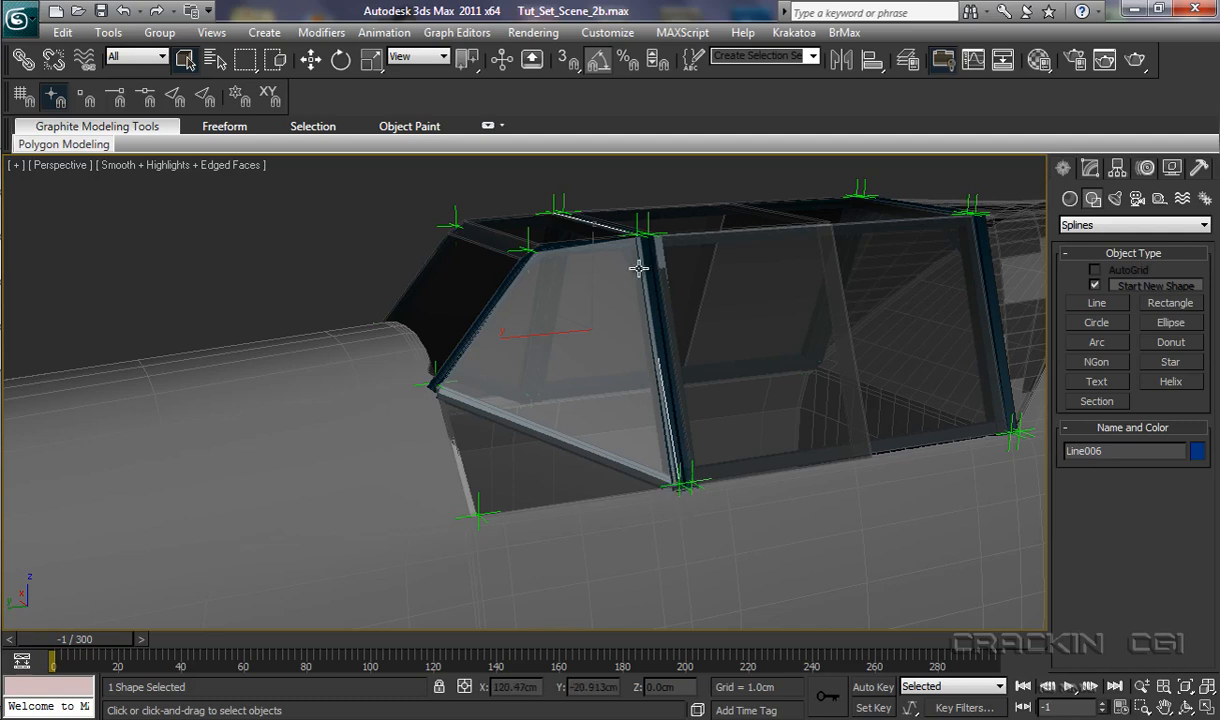
# Step: Deselect the line and freeze the eight glass objects in the Cockpit layer, from Glass_Front_Port to Glass_Canopy_Rear
pyautogui.click(626, 573)
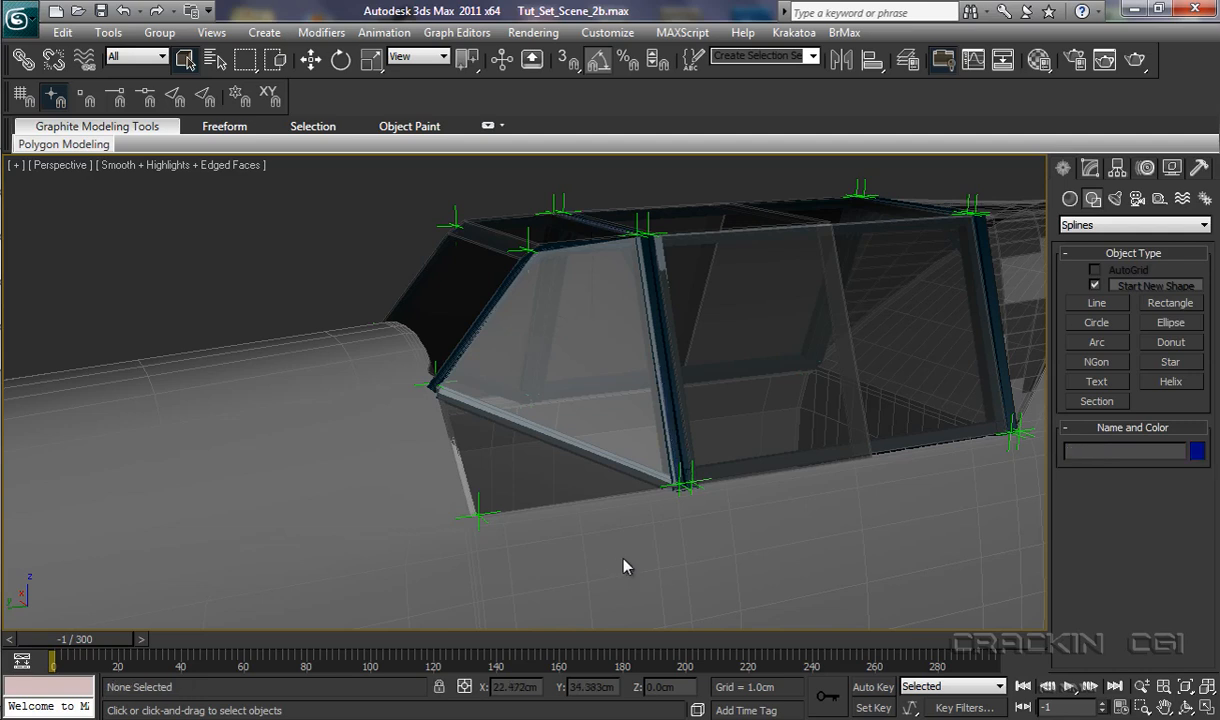
pyautogui.click(908, 61)
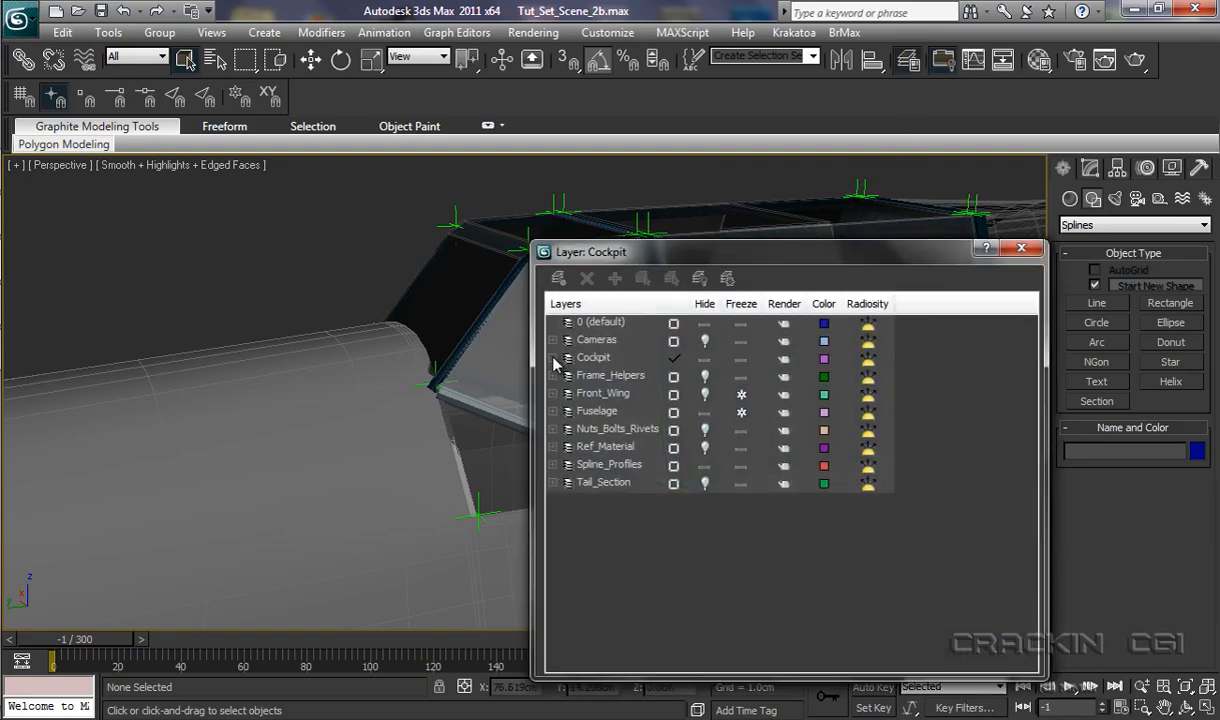
pyautogui.click(553, 358)
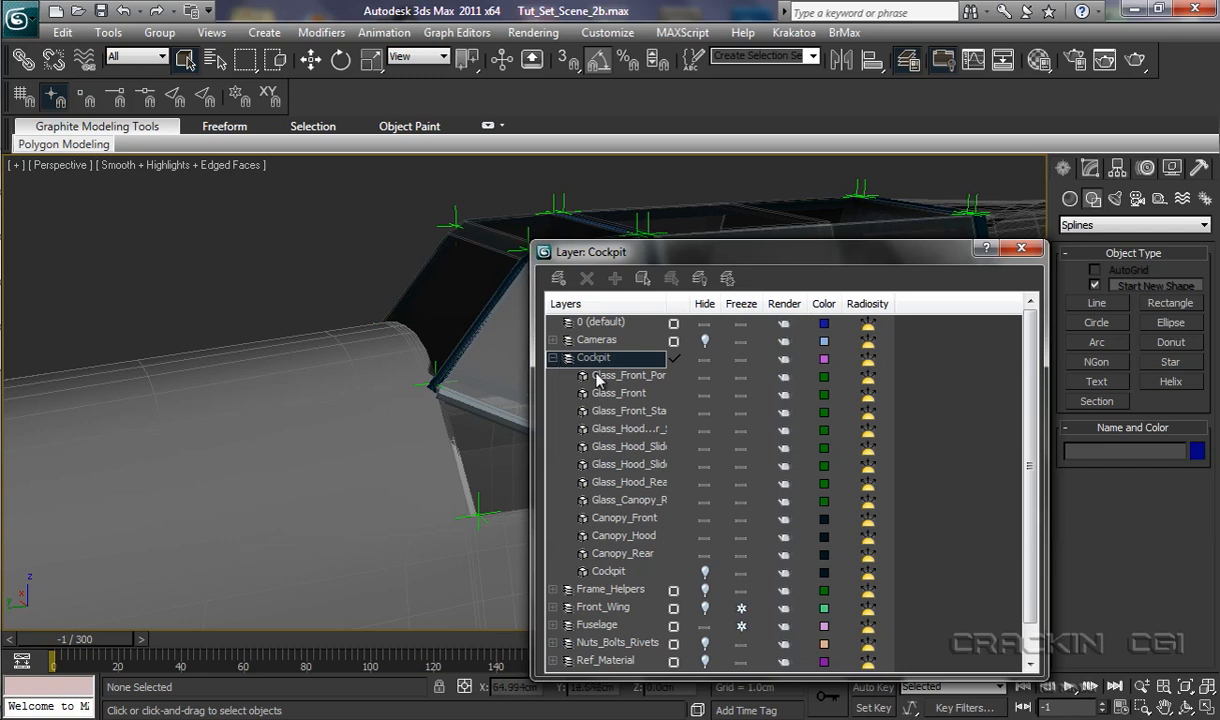
pyautogui.click(738, 378)
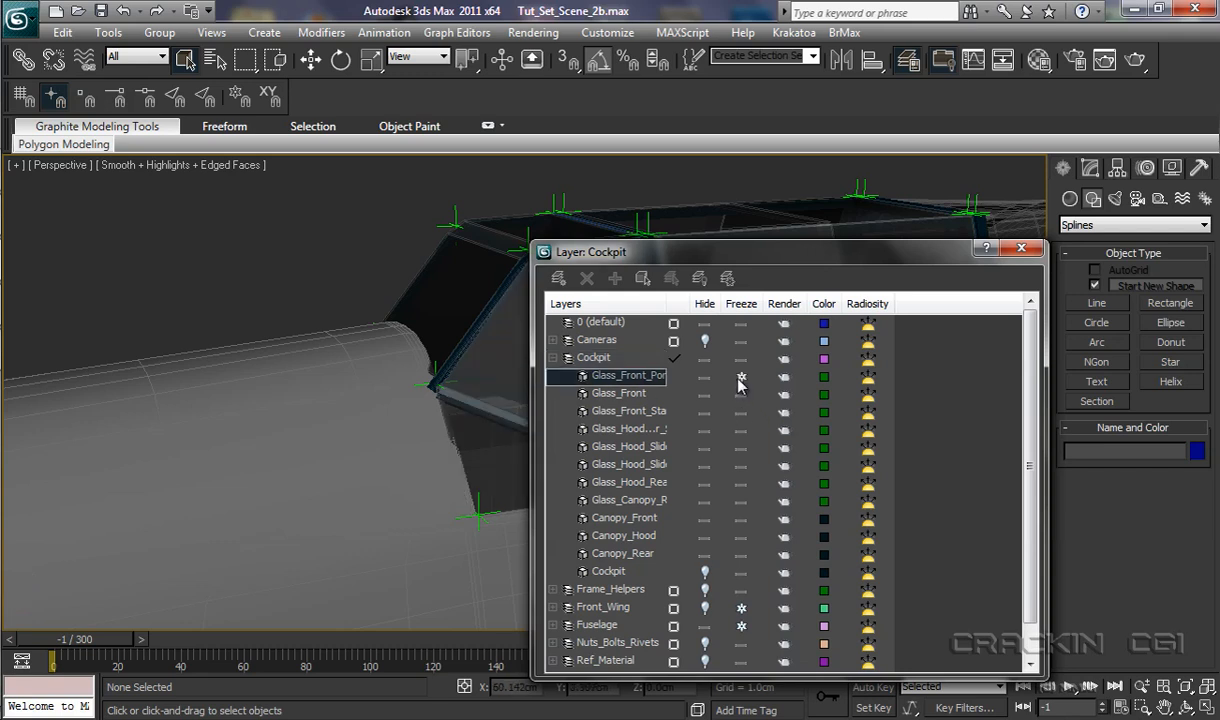
pyautogui.click(739, 395)
pyautogui.click(741, 412)
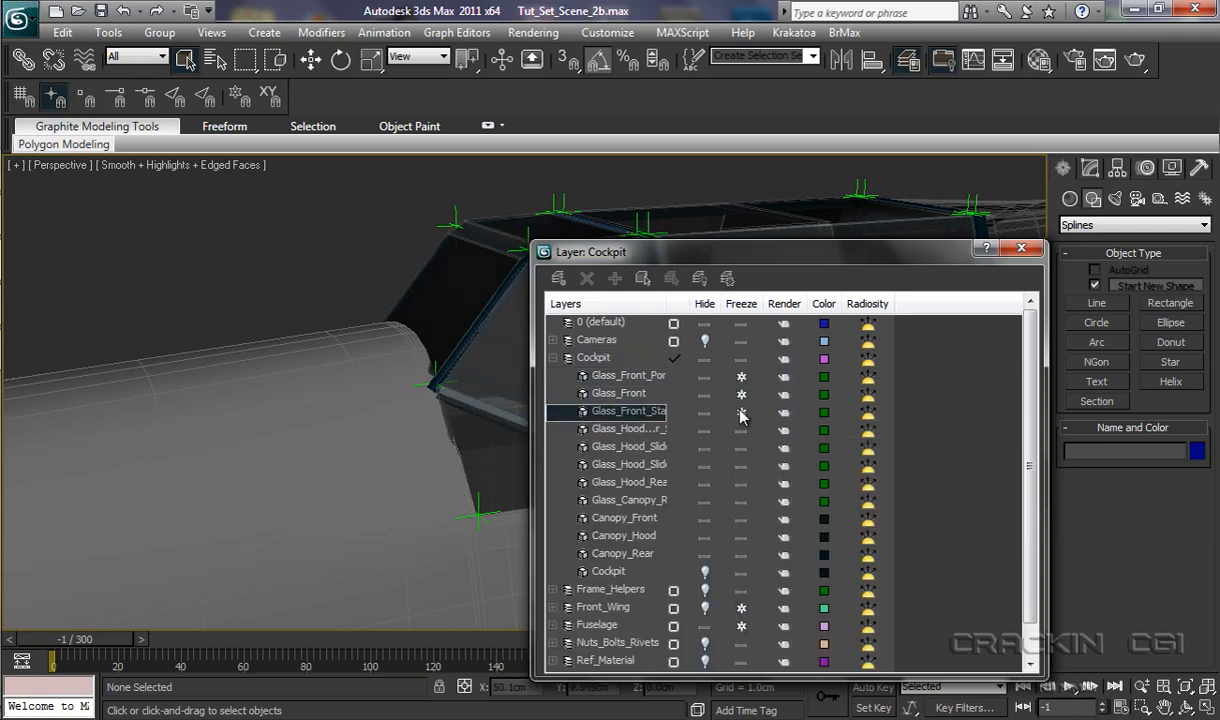
pyautogui.click(741, 430)
pyautogui.click(741, 448)
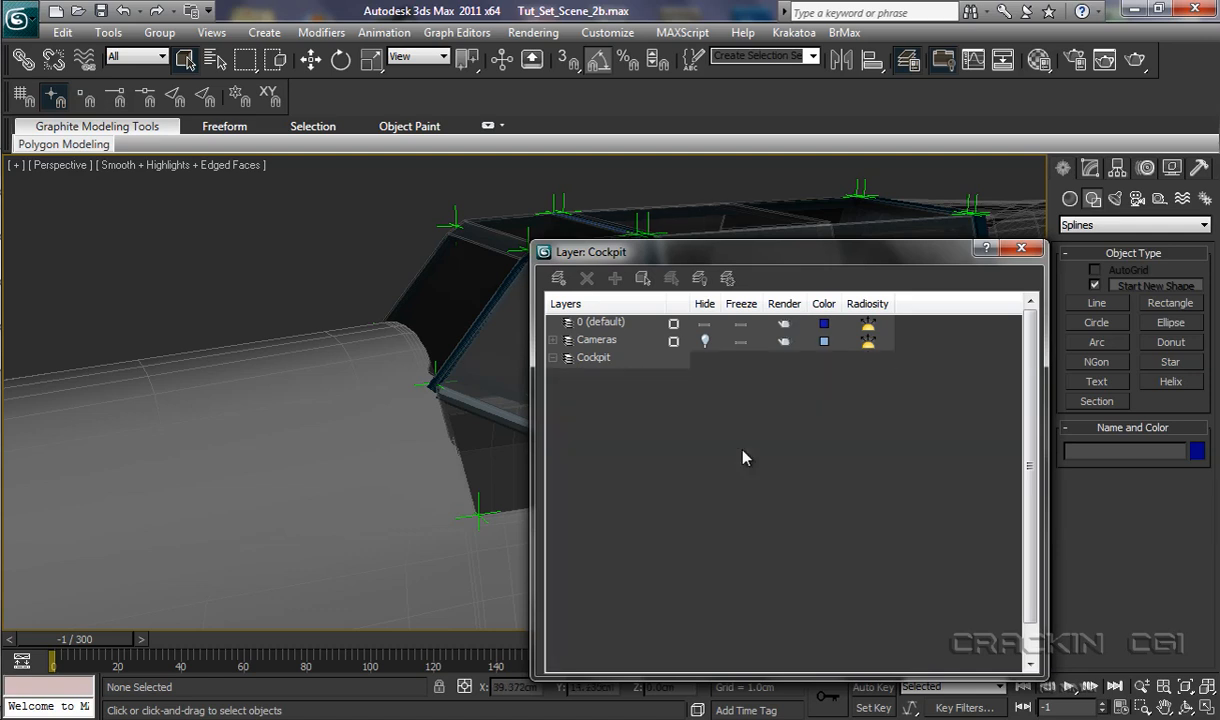
pyautogui.click(741, 466)
pyautogui.click(741, 484)
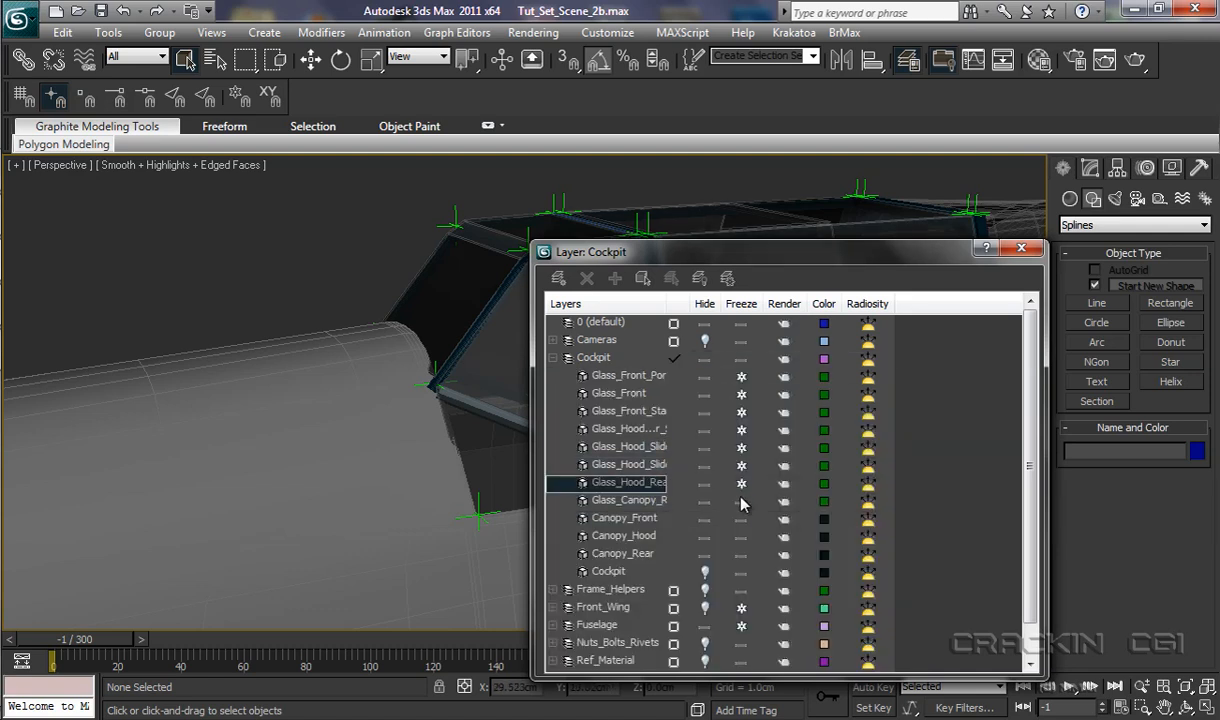
pyautogui.click(741, 502)
# Step: Freeze Canopy_Front, Canopy_Hood, Canopy_Rear and the Cockpit object, and close the layer manager
pyautogui.click(741, 518)
pyautogui.click(741, 536)
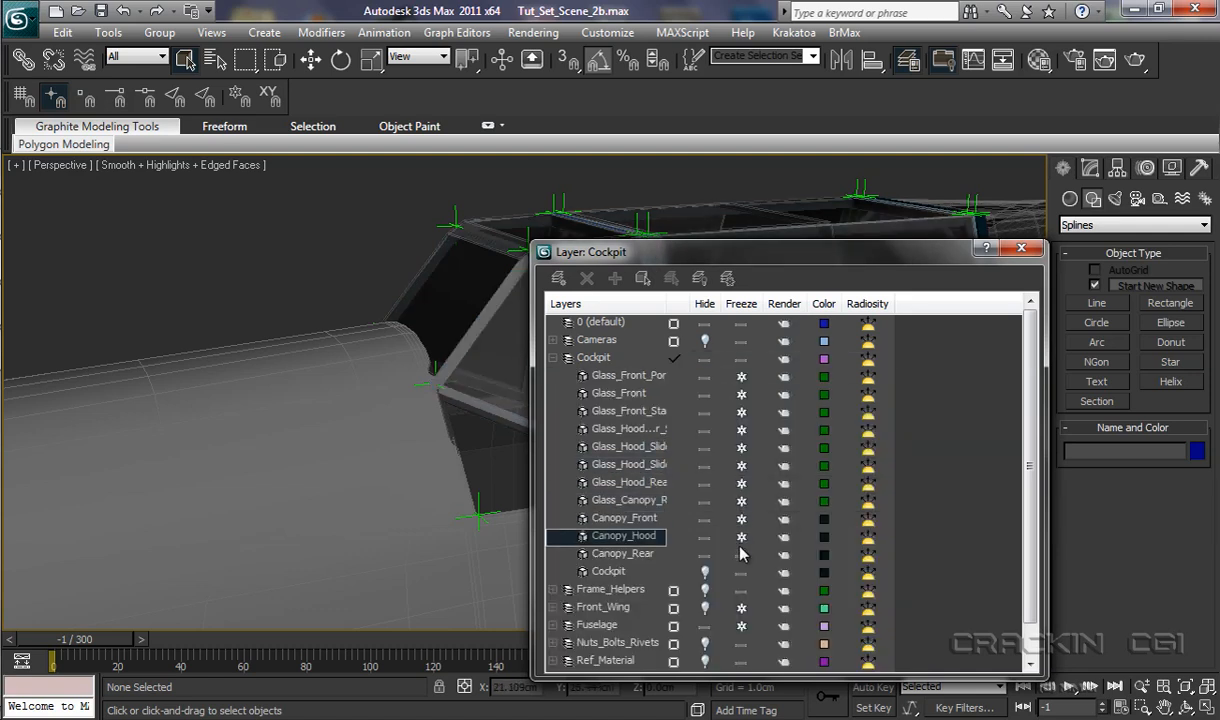
pyautogui.click(741, 554)
pyautogui.click(741, 572)
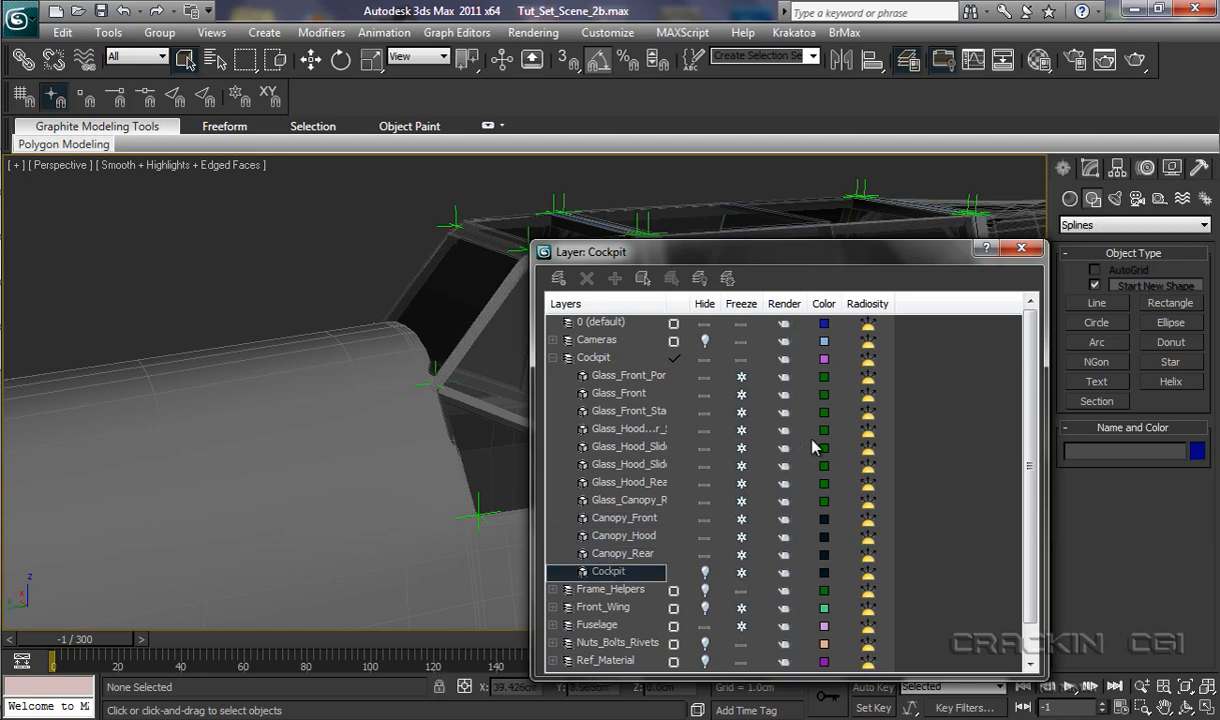
pyautogui.click(1021, 248)
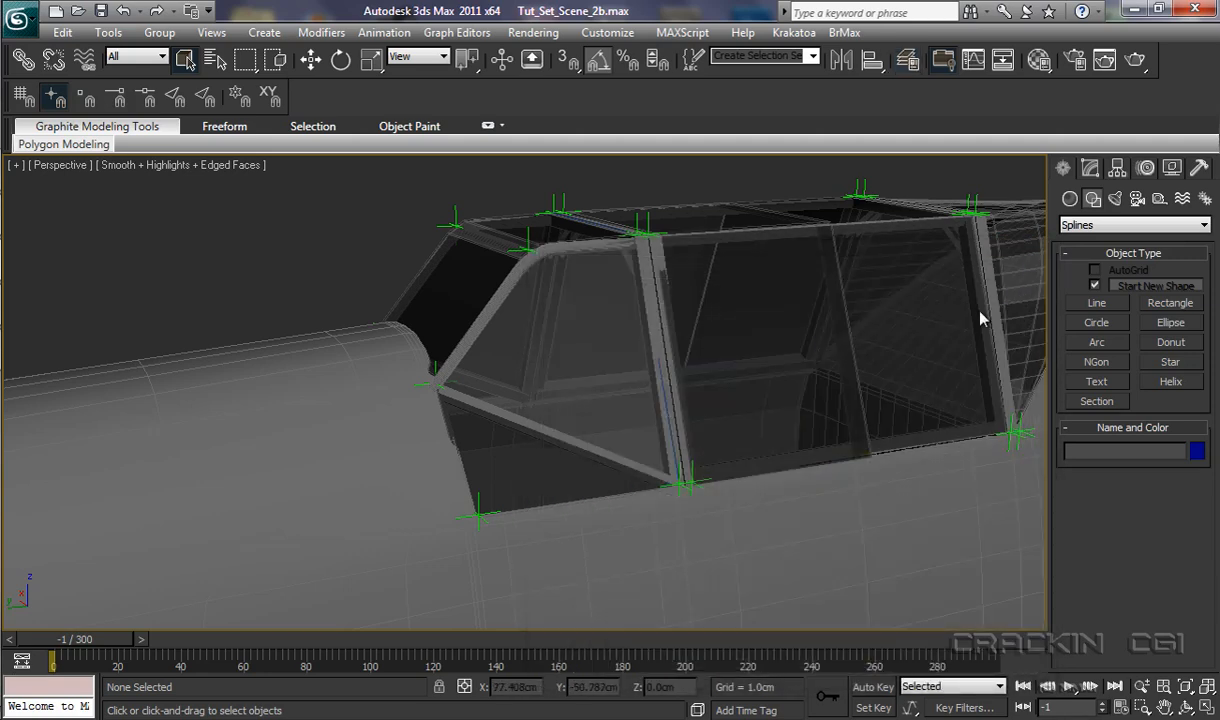
# Step: Move the new line's upper port vertex outward along X by about -0.328 cm to match the canopy frame's corner
pyautogui.click(668, 424)
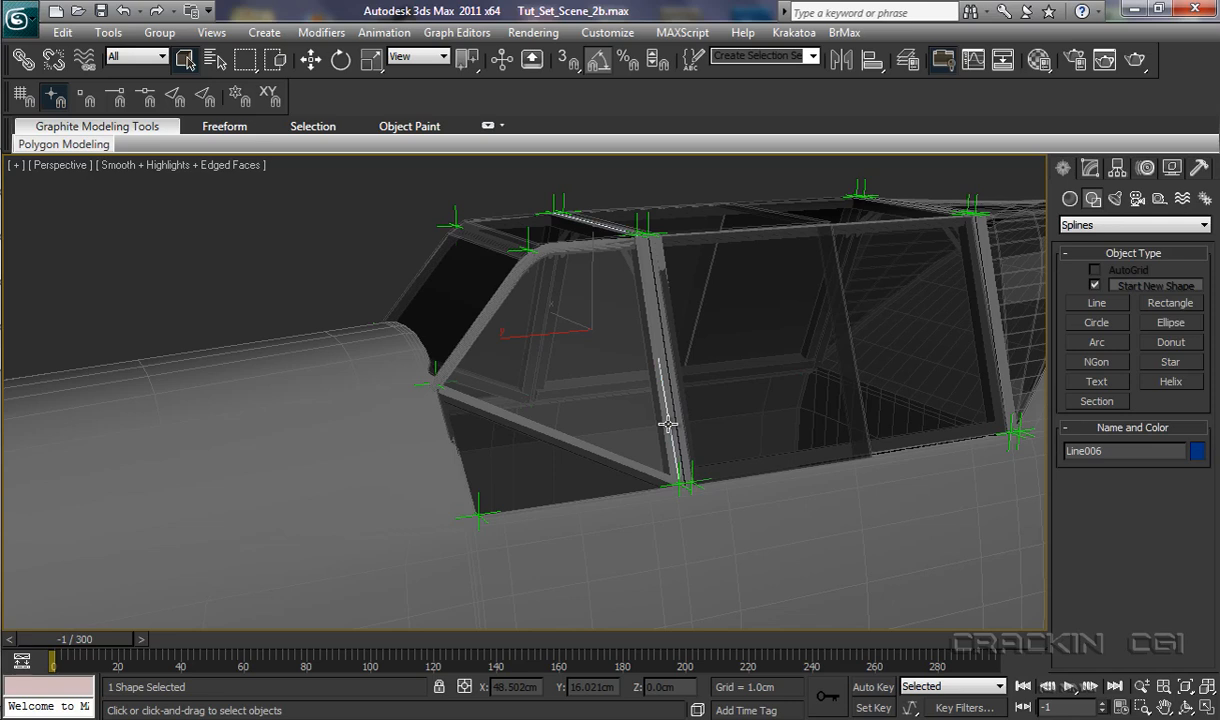
pyautogui.click(1090, 170)
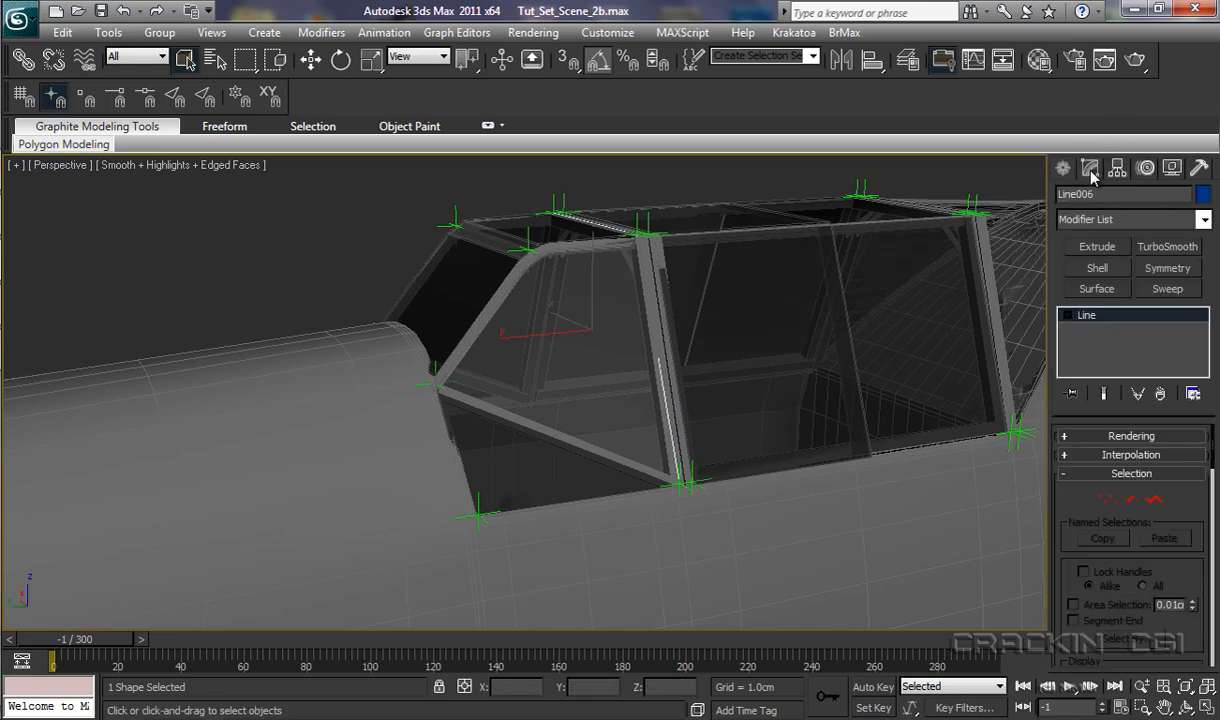
pyautogui.click(1067, 315)
pyautogui.click(1098, 331)
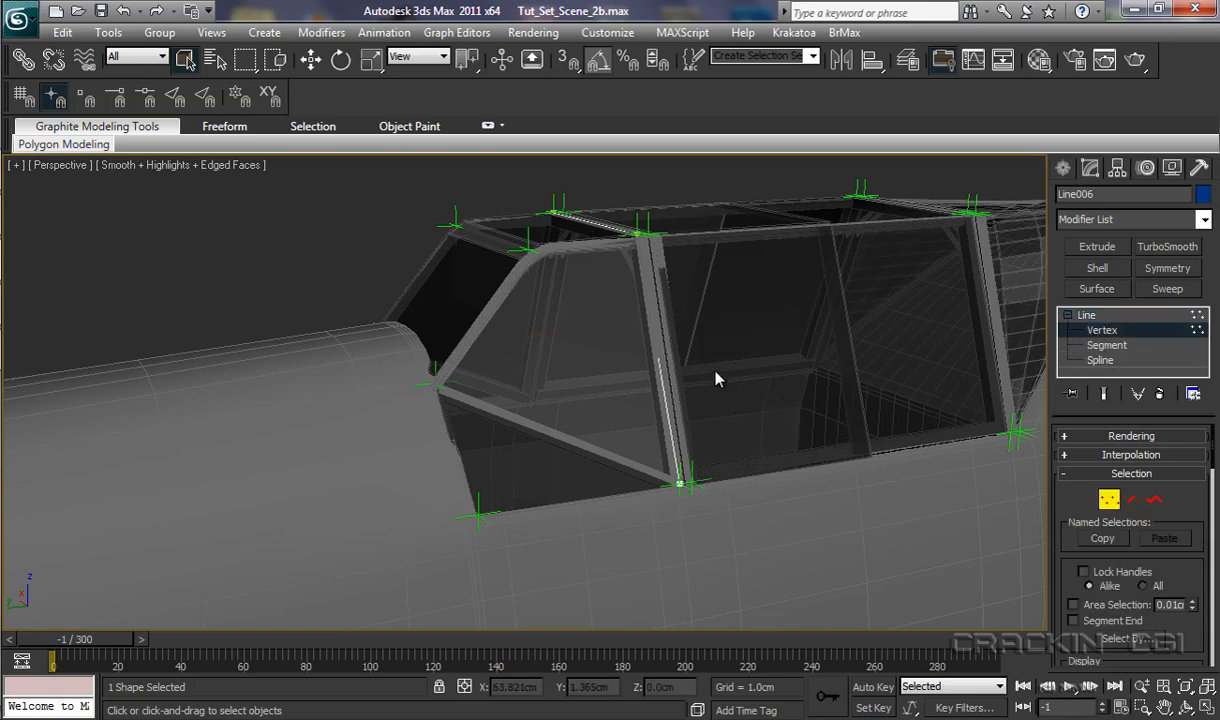
pyautogui.moveTo(716, 378); pyautogui.dragTo(668, 216, button='middle')
pyautogui.keyDown('alt'); pyautogui.moveTo(632, 349); pyautogui.dragTo(727, 373, button='middle'); pyautogui.keyUp('alt')
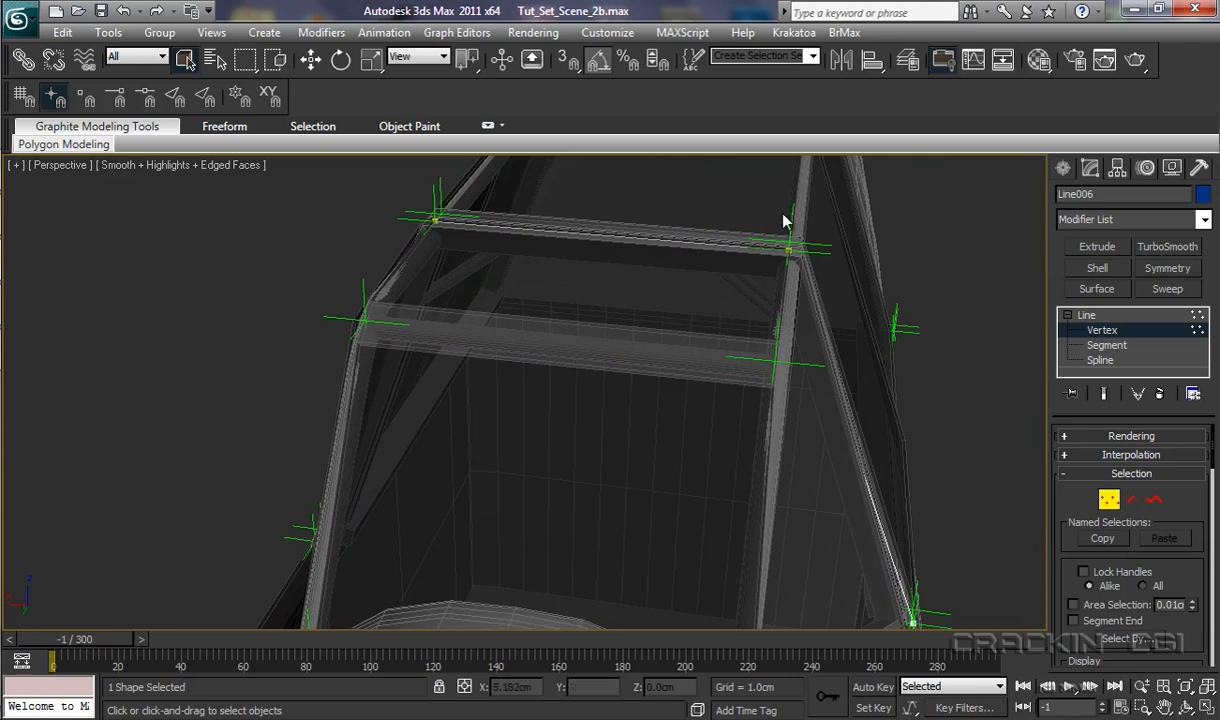
pyautogui.moveTo(774, 231); pyautogui.dragTo(804, 267)
pyautogui.press('w')
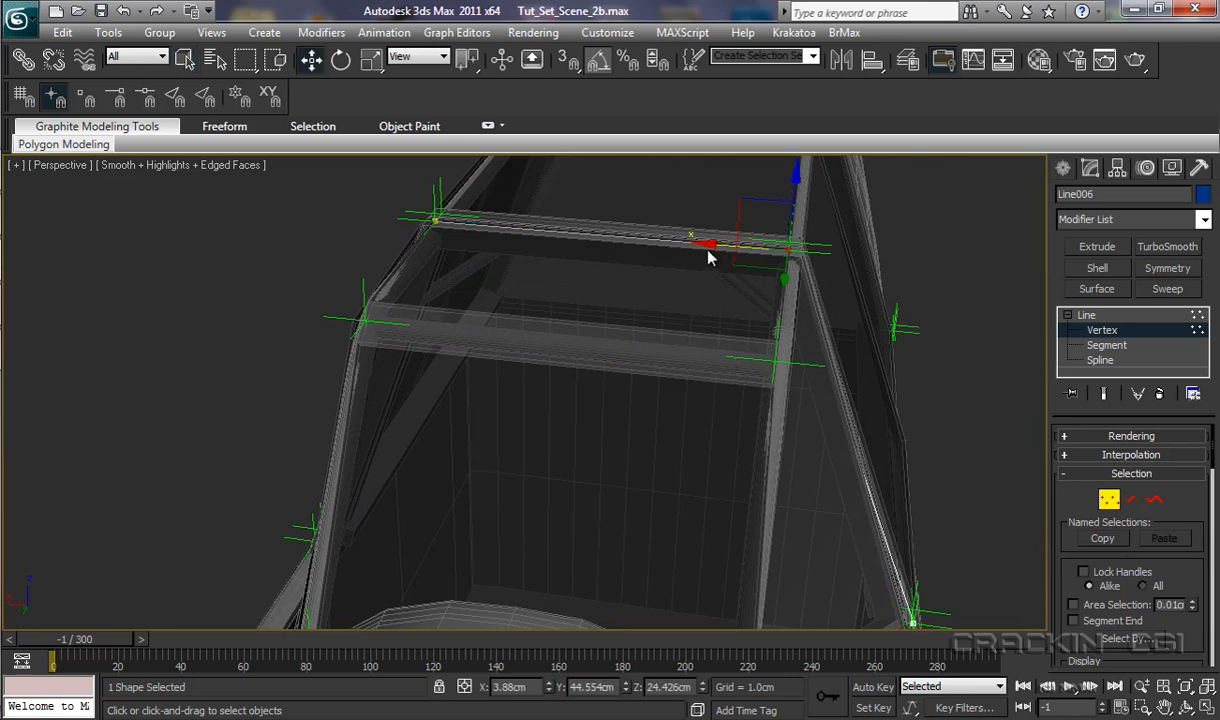
pyautogui.moveTo(706, 244); pyautogui.dragTo(720, 245)
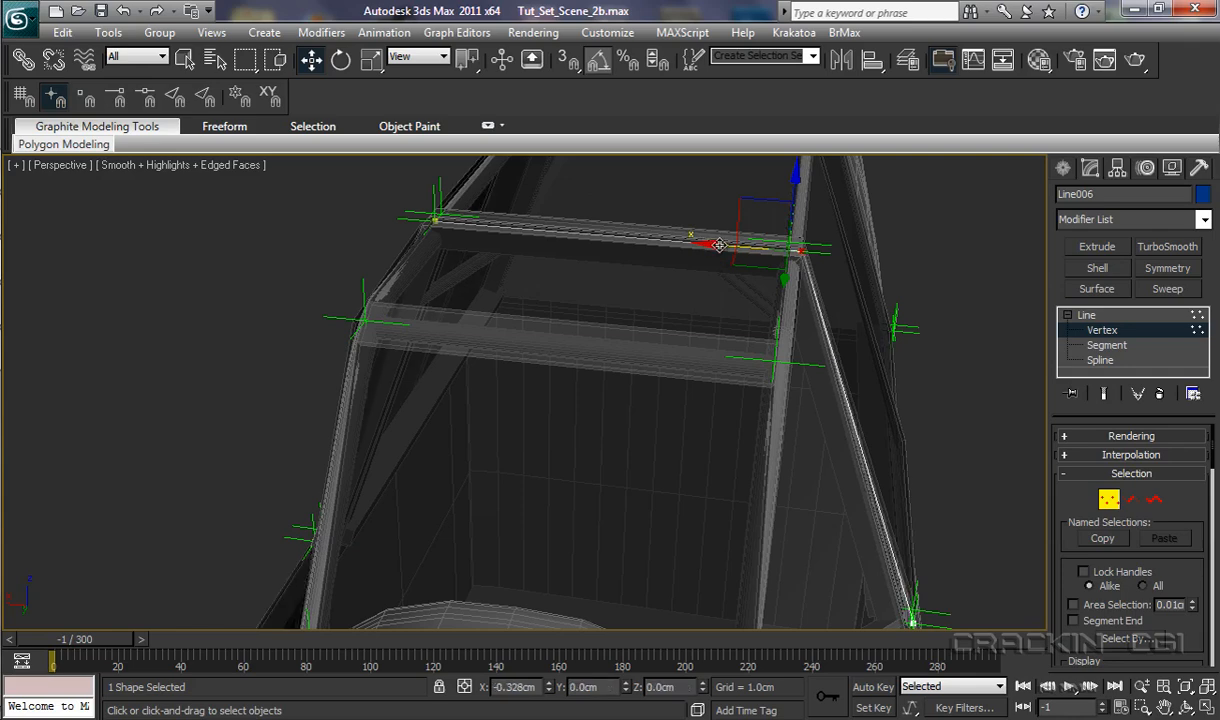
# Step: Move the line's upper starboard vertex outward along X to about 12.99 cm and its lower starboard vertex to about 16.949 cm
pyautogui.moveTo(570, 430); pyautogui.dragTo(450, 270, button='middle')
pyautogui.moveTo(440, 248); pyautogui.dragTo(478, 295)
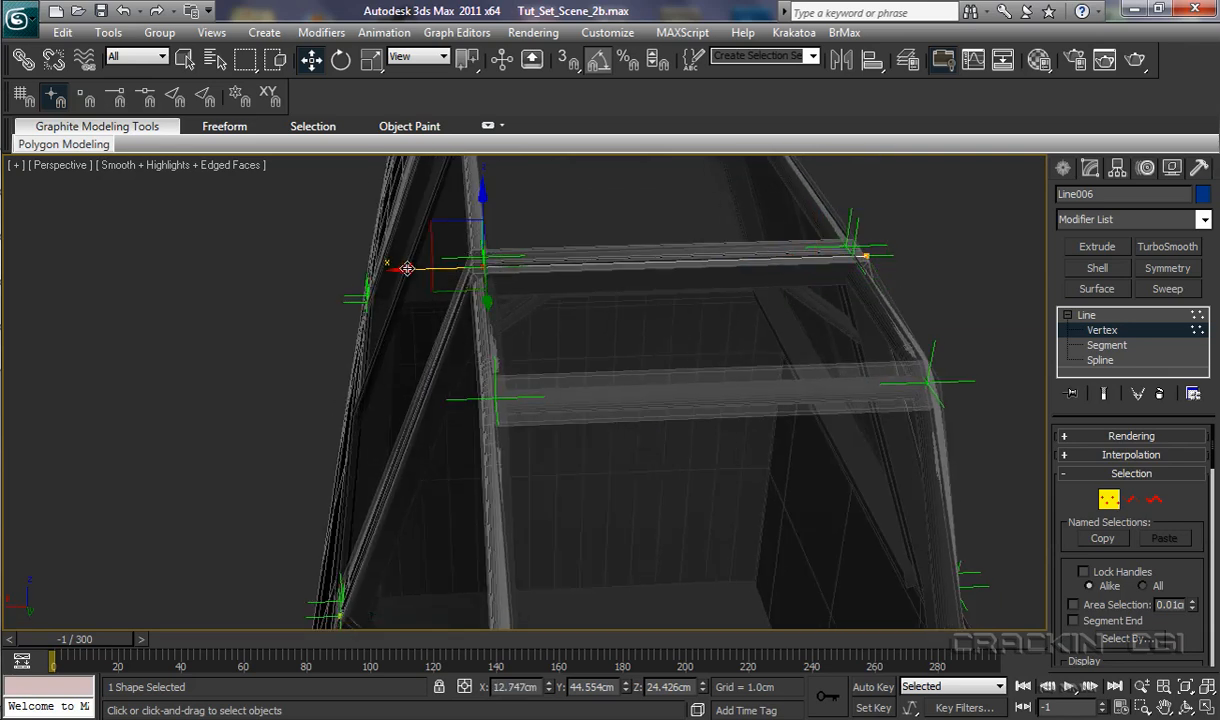
pyautogui.moveTo(408, 268); pyautogui.dragTo(397, 269)
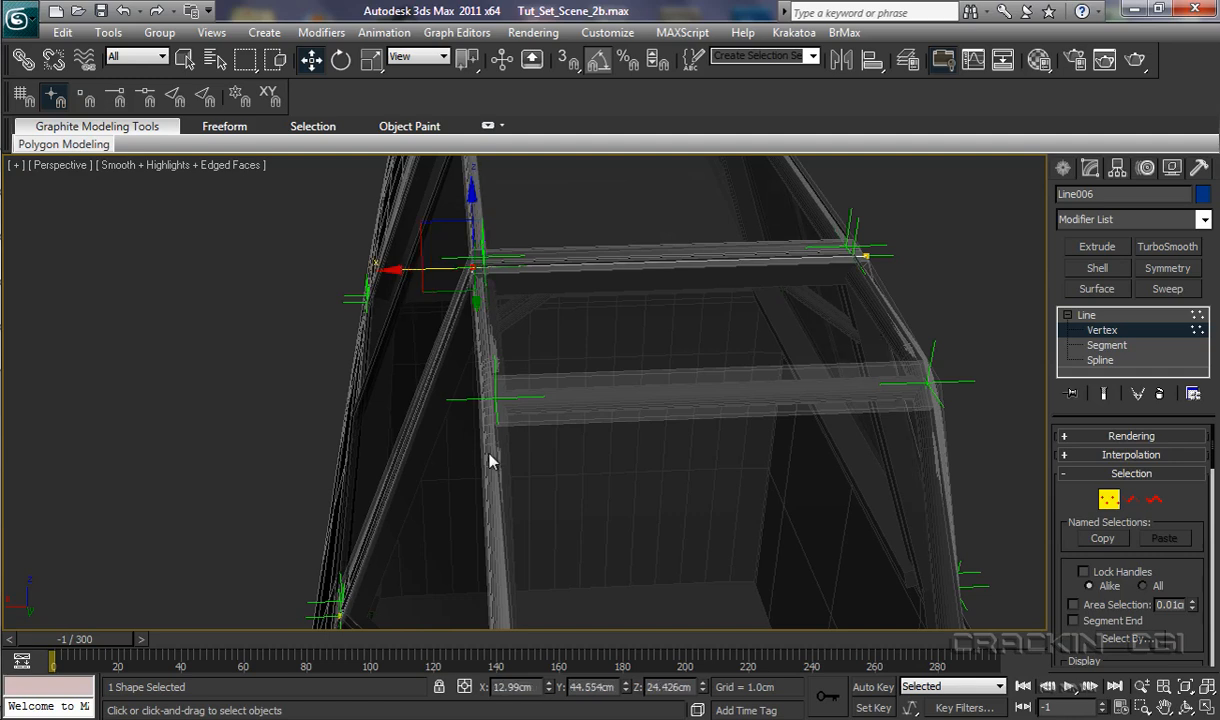
pyautogui.moveTo(490, 458); pyautogui.dragTo(603, 265, button='middle')
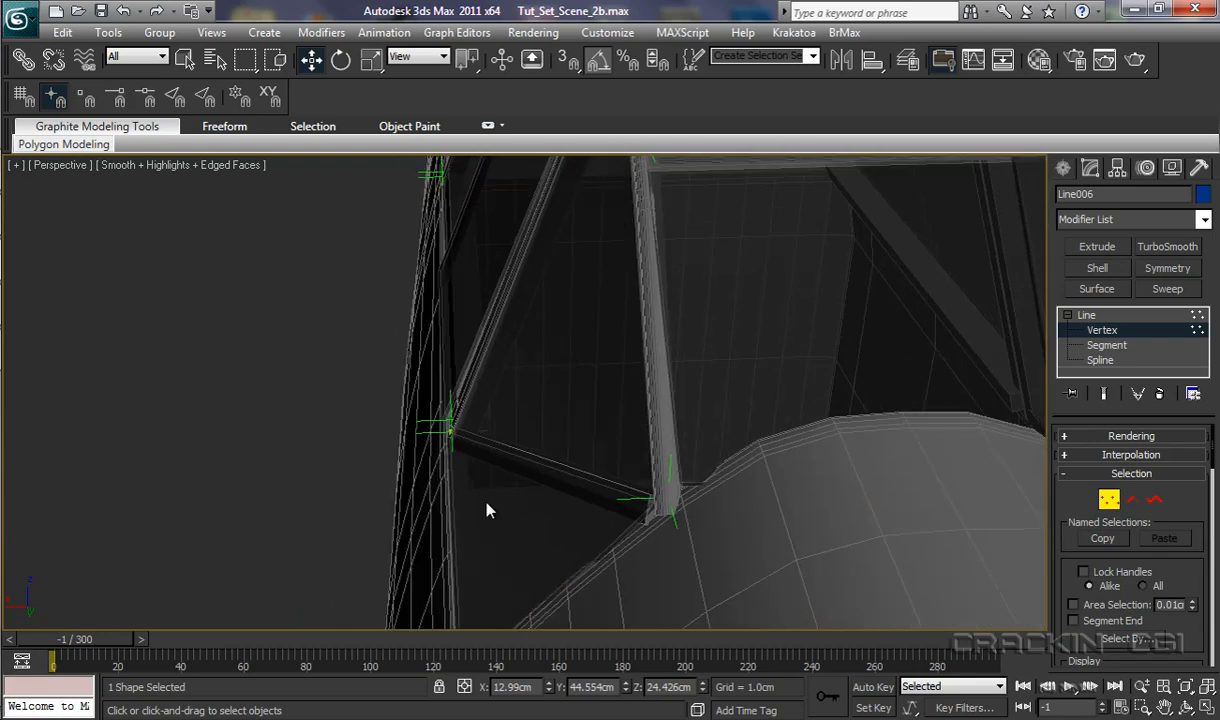
pyautogui.click(456, 438)
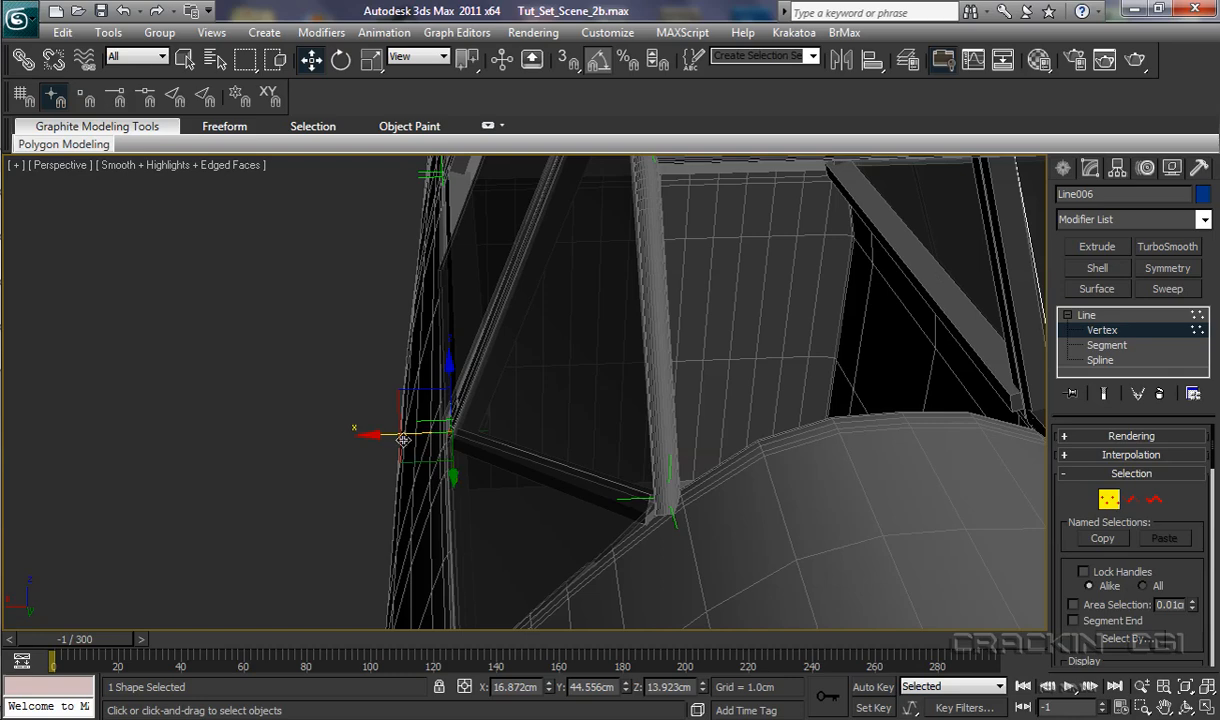
pyautogui.moveTo(403, 440); pyautogui.dragTo(379, 438)
# Step: Finish the line's vertex editing, select the three profile shapes above the canopy and lower them along Z by about -5.692 cm
pyautogui.keyDown('alt'); pyautogui.moveTo(485, 561); pyautogui.dragTo(398, 554, button='middle'); pyautogui.keyUp('alt')
pyautogui.scroll(-10, 333, 505)
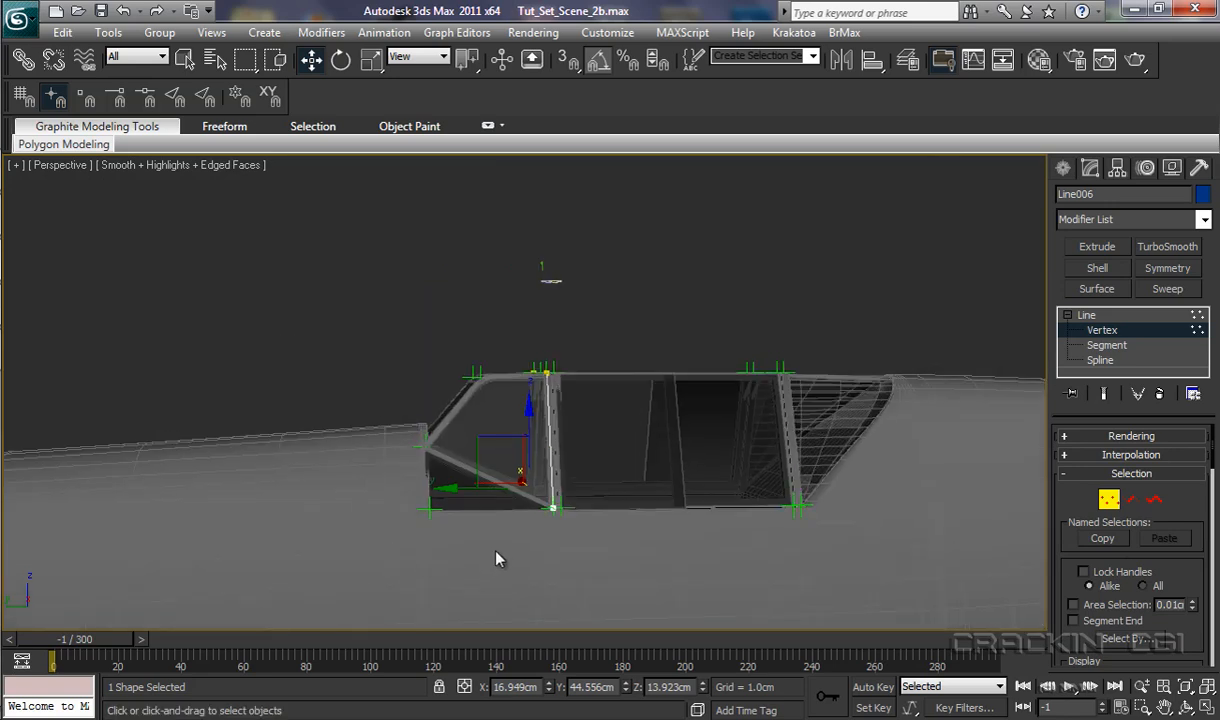
pyautogui.moveTo(498, 558); pyautogui.dragTo(468, 564, button='middle')
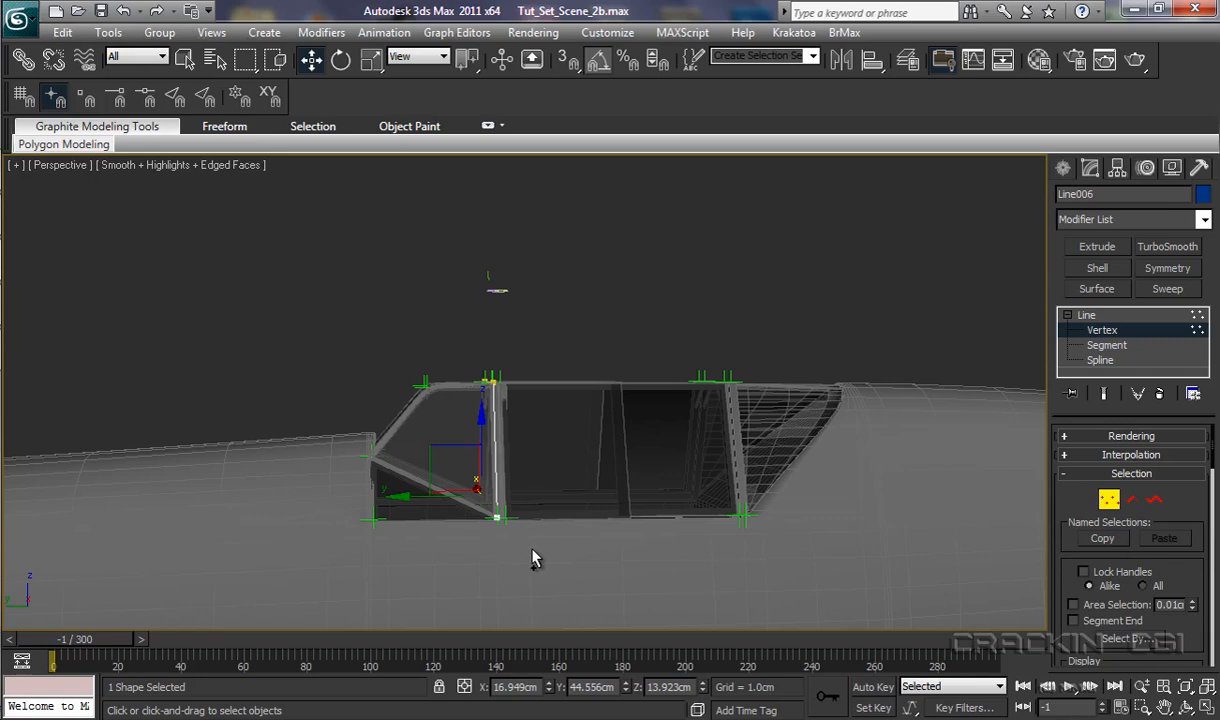
pyautogui.keyDown('ctrl'); pyautogui.keyDown('alt'); pyautogui.moveTo(535, 552); pyautogui.dragTo(500, 184, button='middle'); pyautogui.keyUp('alt'); pyautogui.keyUp('ctrl')
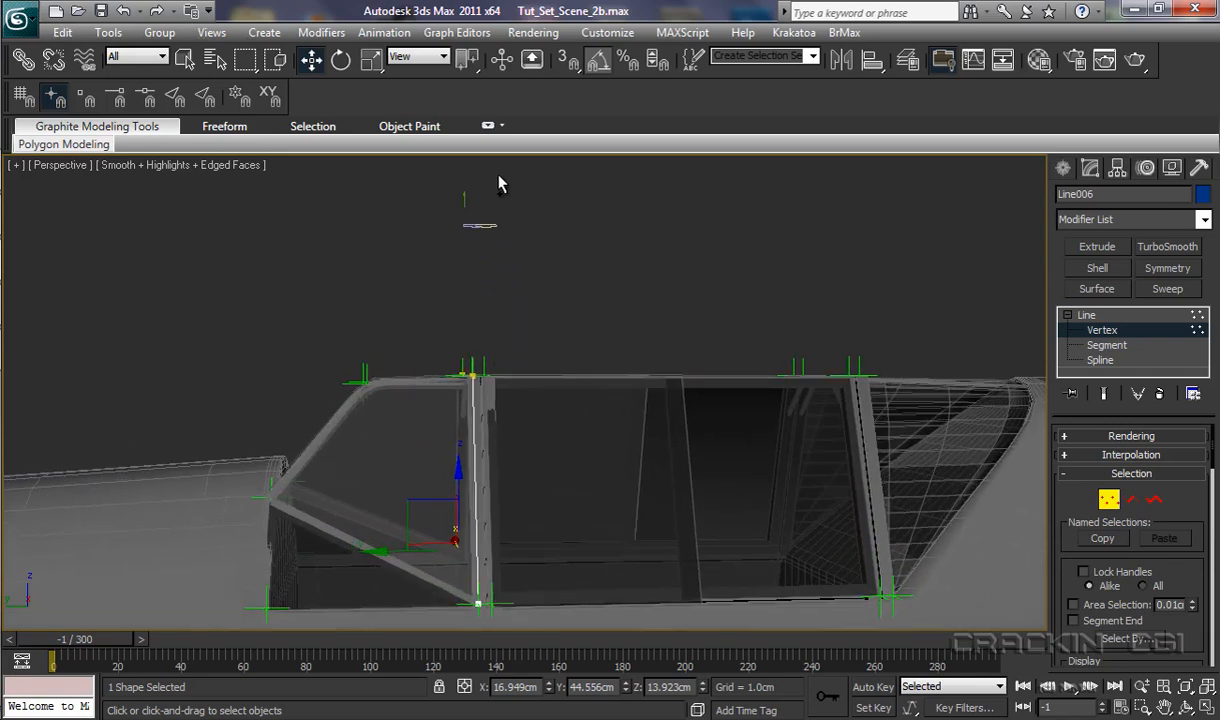
pyautogui.moveTo(433, 183); pyautogui.dragTo(527, 256)
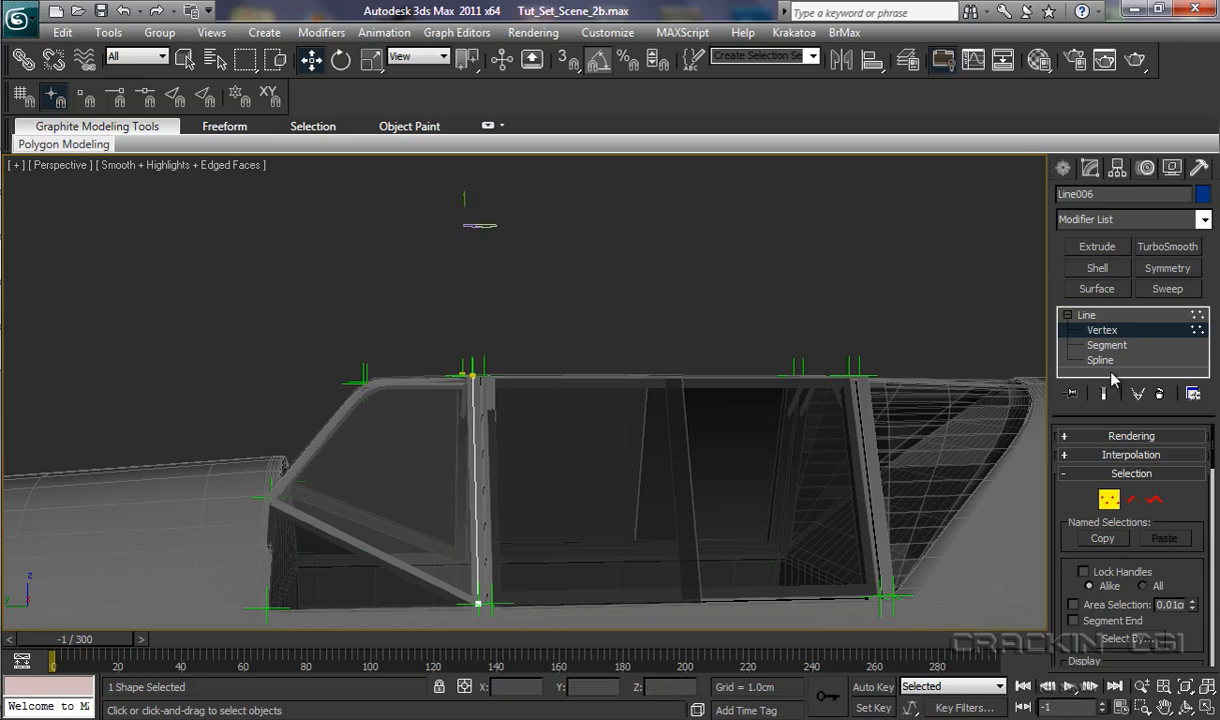
pyautogui.click(1085, 315)
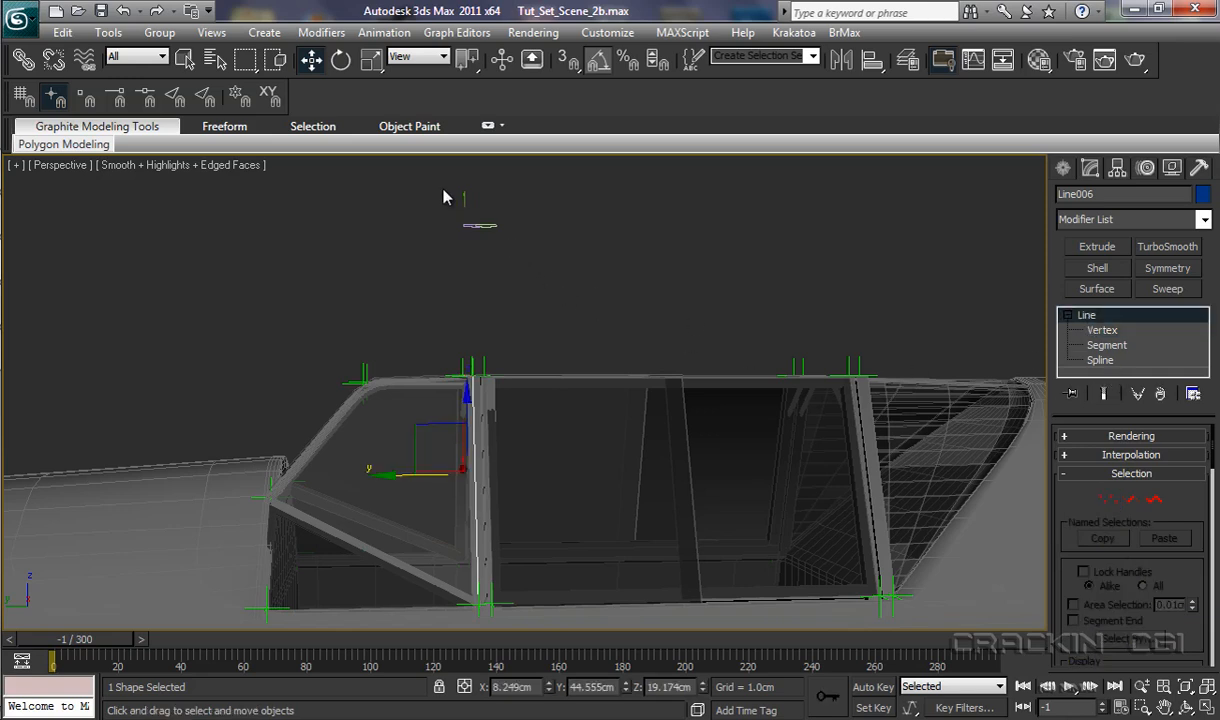
pyautogui.moveTo(447, 197); pyautogui.dragTo(512, 275)
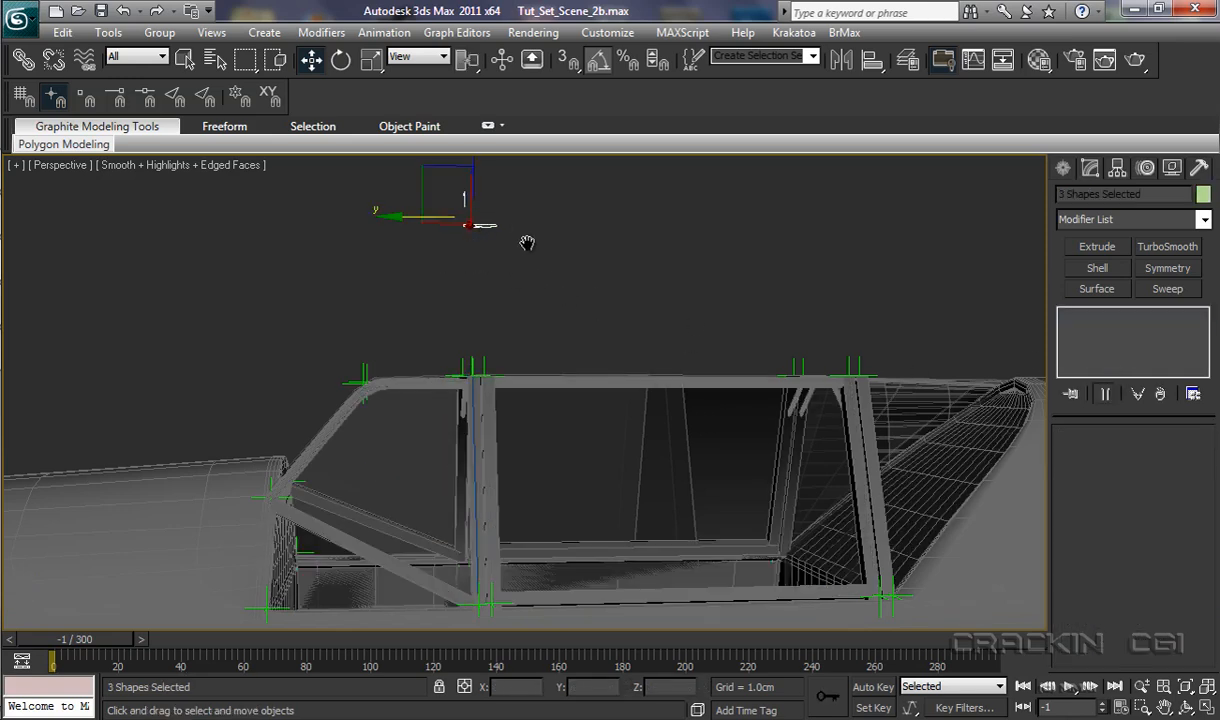
pyautogui.moveTo(527, 243); pyautogui.dragTo(528, 283, button='middle')
pyautogui.moveTo(479, 197); pyautogui.dragTo(489, 312)
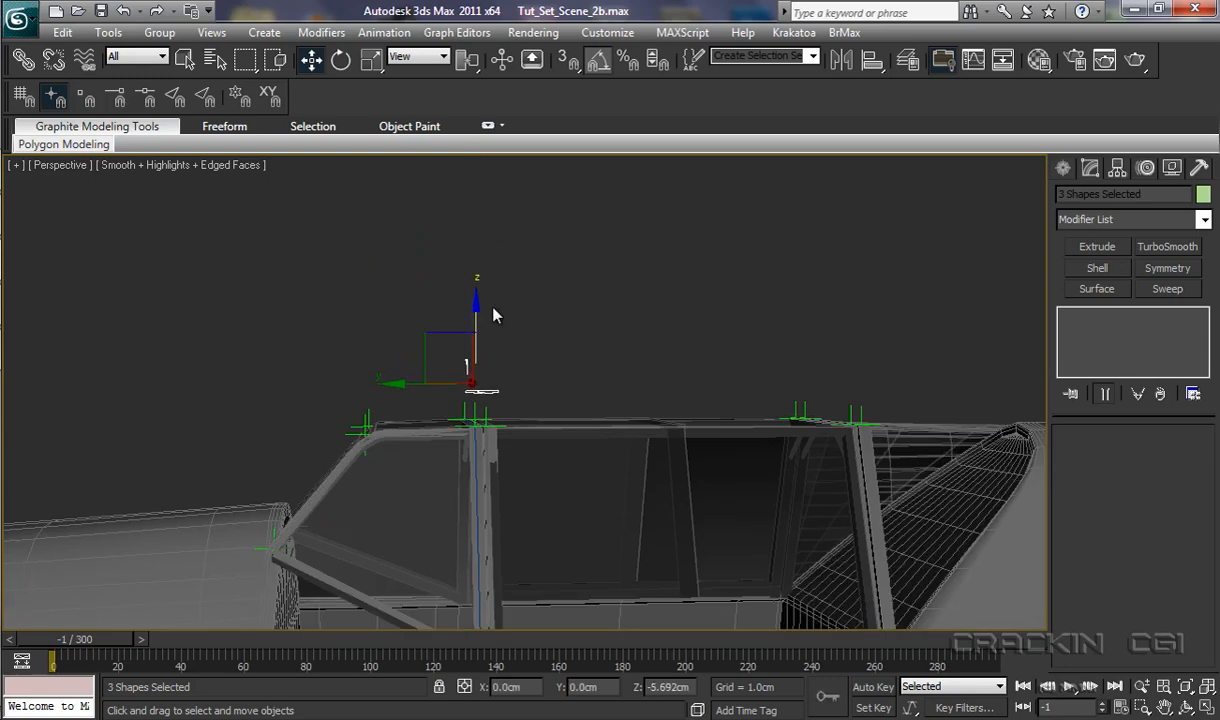
# Step: Apply a Sweep modifier to the canopy frame line, using the custom section shape Profile_A
pyautogui.keyDown('alt'); pyautogui.moveTo(512, 481); pyautogui.dragTo(594, 542, button='middle'); pyautogui.keyUp('alt')
pyautogui.scroll(3, 506, 455)
pyautogui.scroll(4, 506, 458)
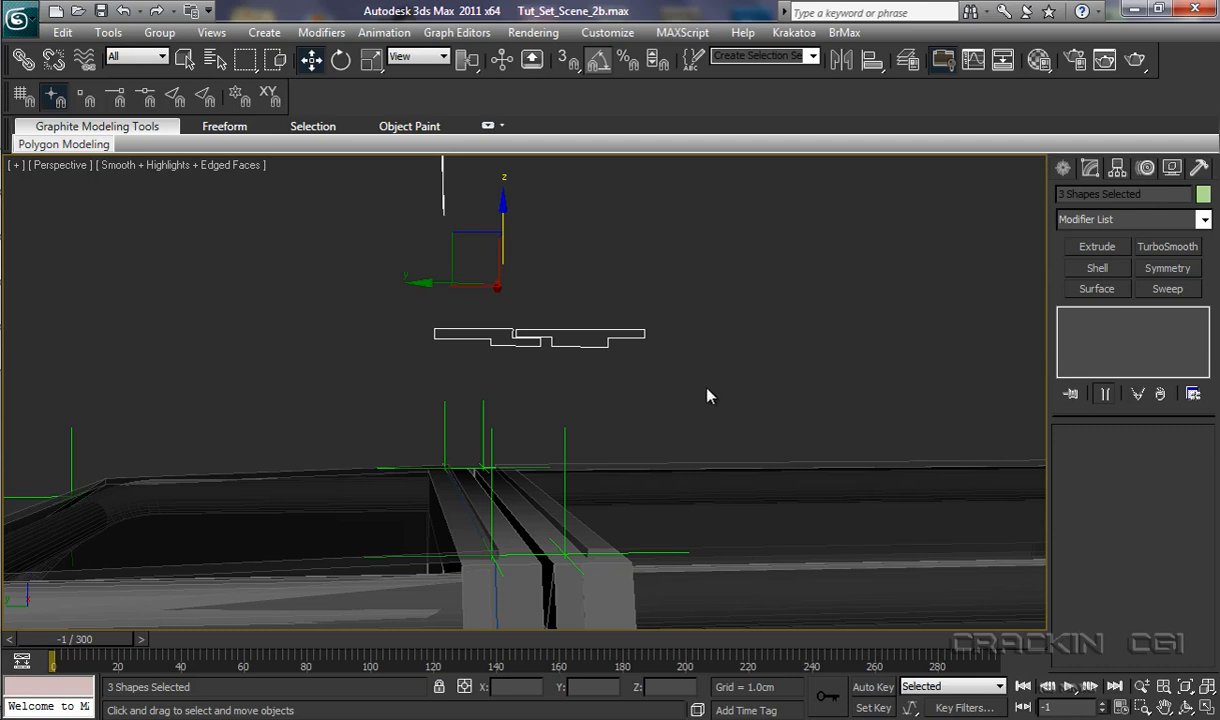
pyautogui.click(496, 591)
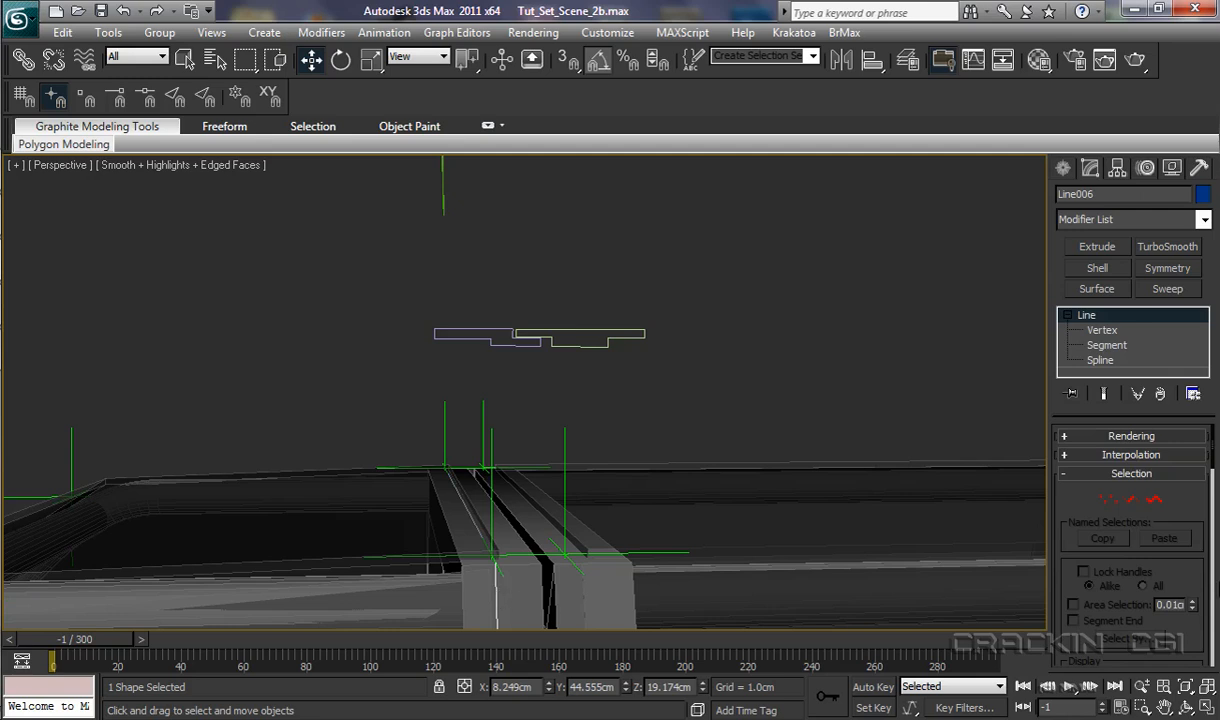
pyautogui.click(1165, 289)
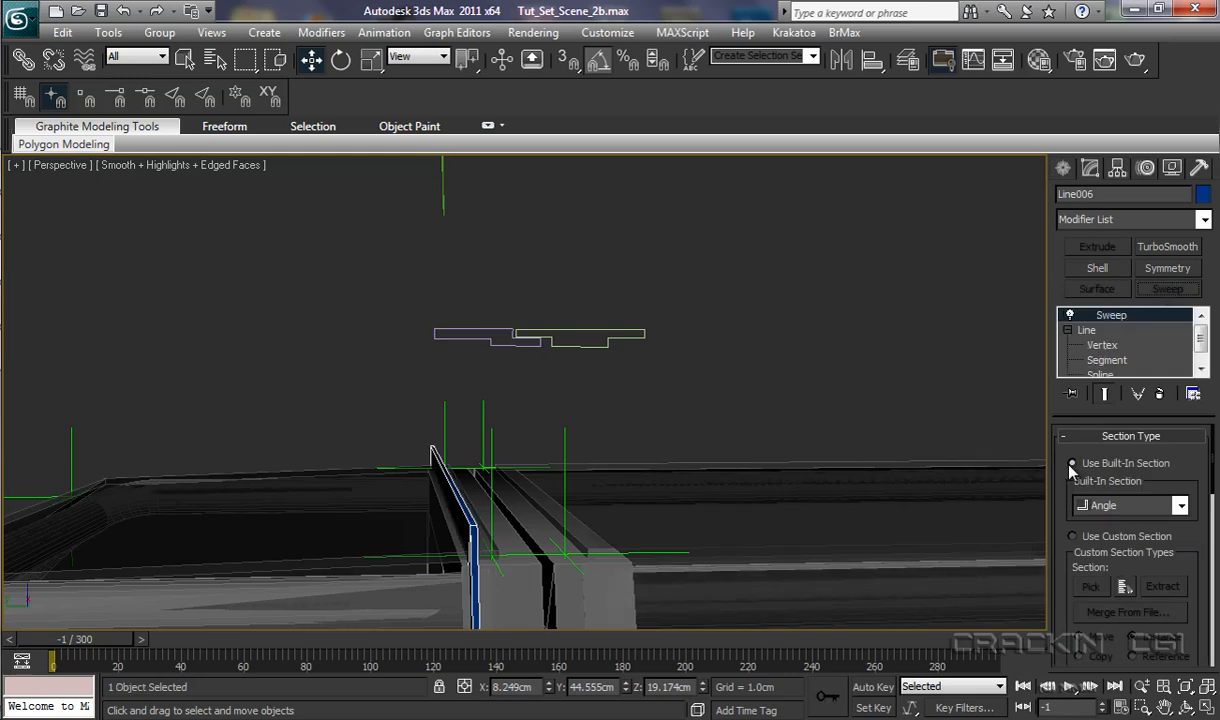
pyautogui.moveTo(1048, 471); pyautogui.dragTo(914, 455)
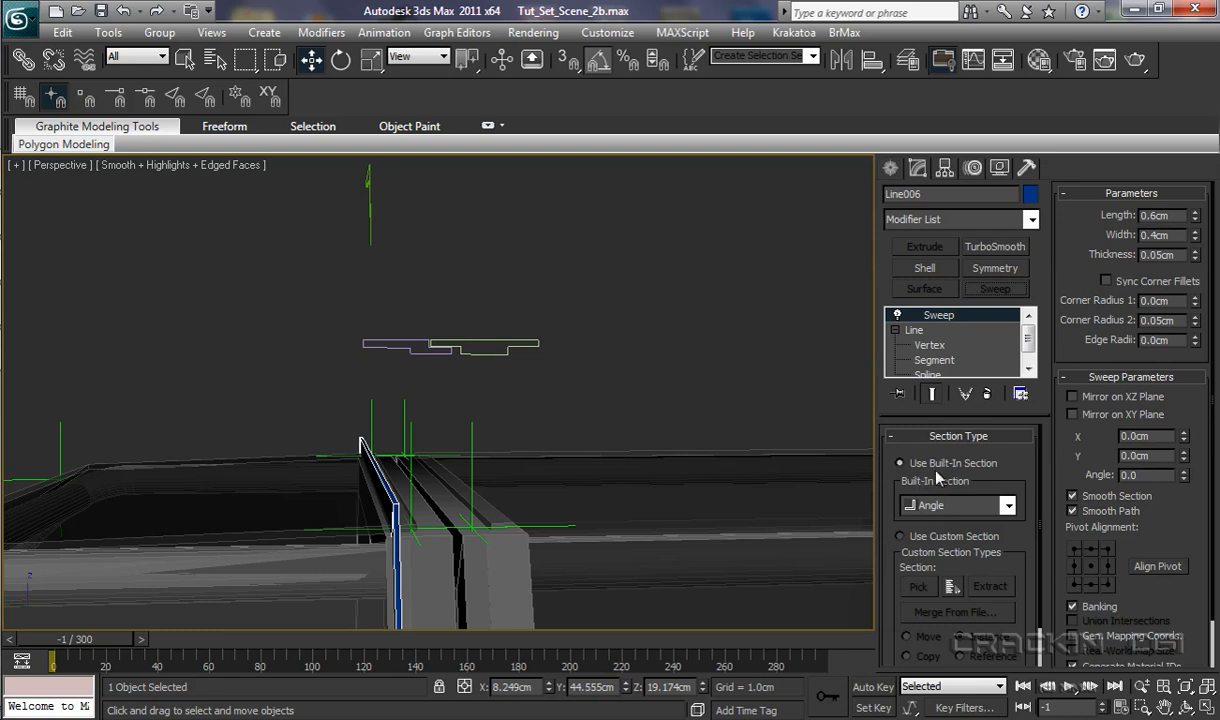
pyautogui.click(901, 537)
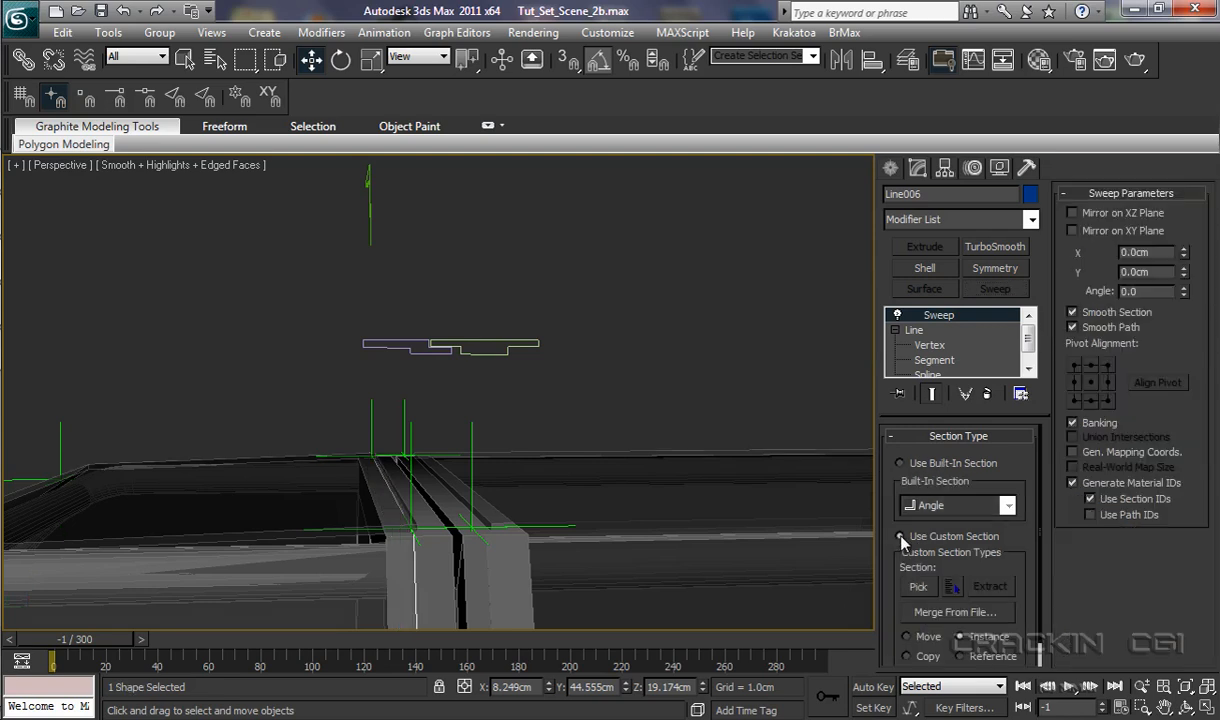
pyautogui.click(918, 588)
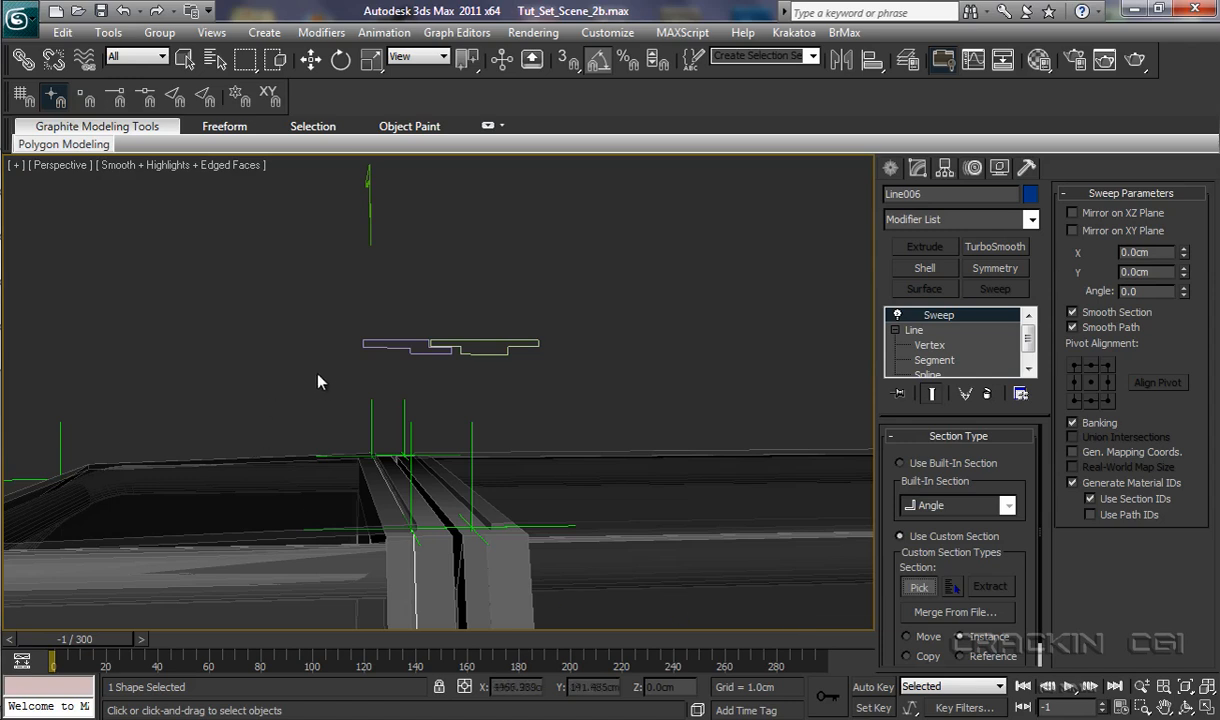
pyautogui.click(375, 345)
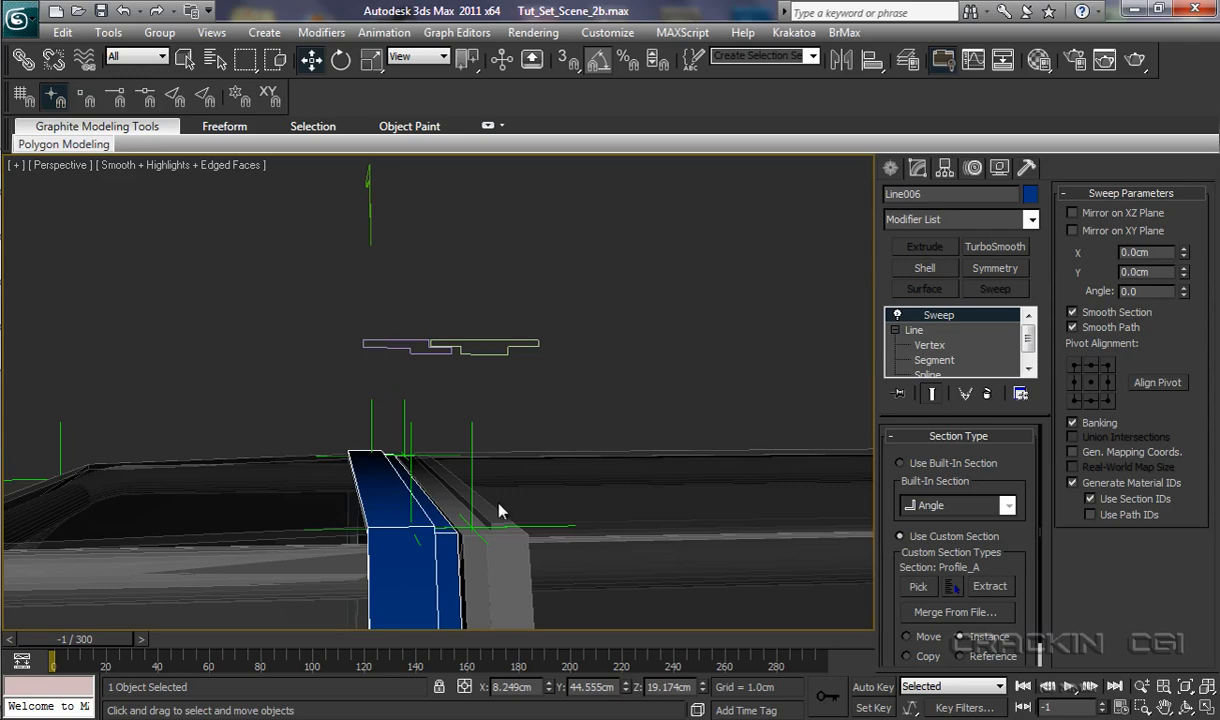
# Step: Refine the swept line with one new vertex on each side of its upper port corner
pyautogui.moveTo(521, 464); pyautogui.dragTo(571, 477, button='middle')
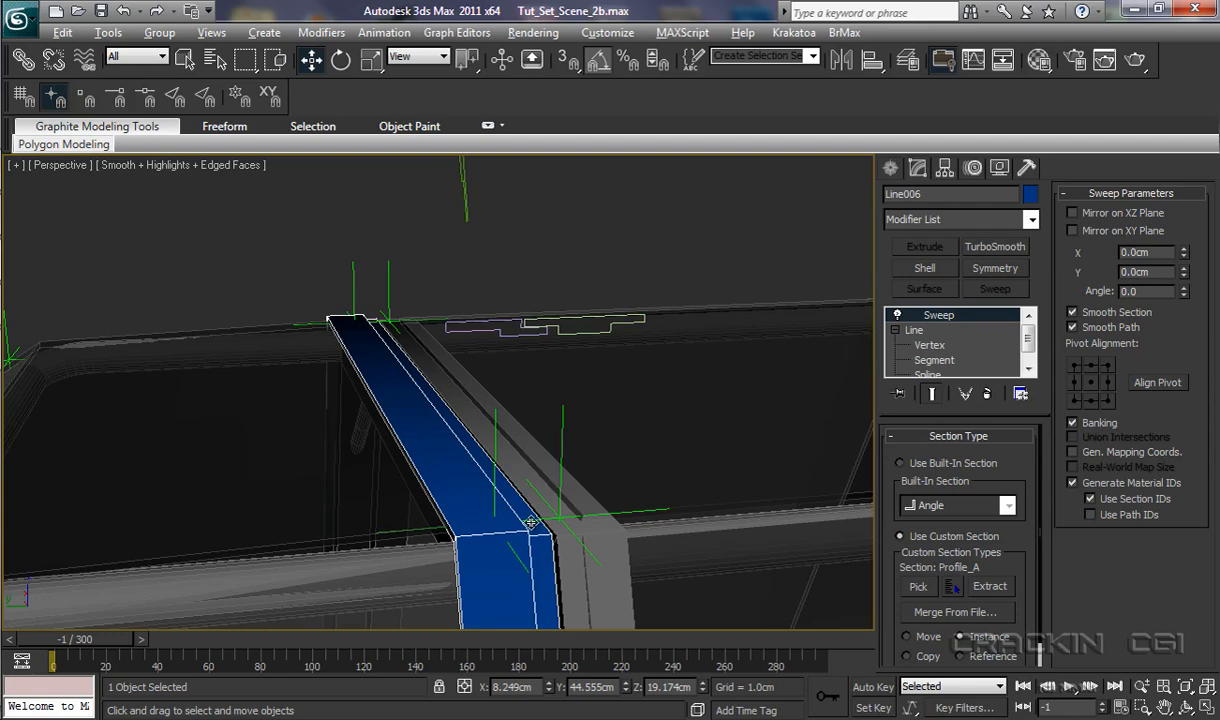
pyautogui.keyDown('alt'); pyautogui.moveTo(485, 522); pyautogui.dragTo(590, 530, button='middle'); pyautogui.keyUp('alt')
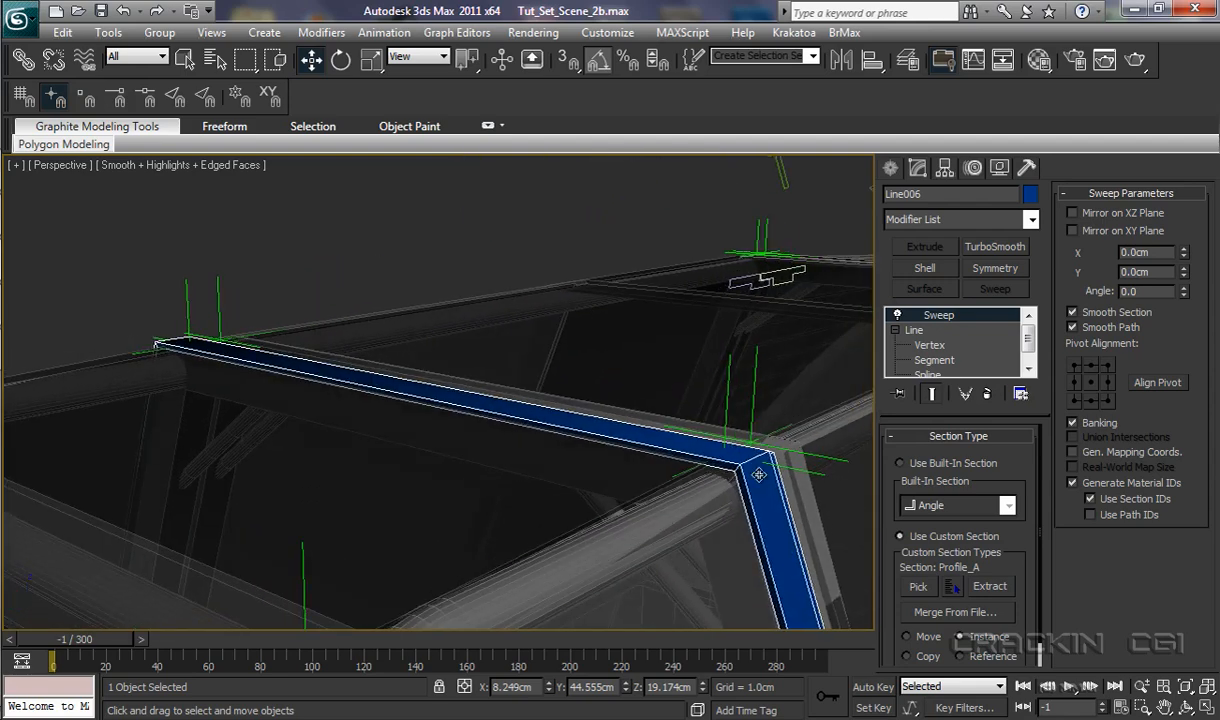
pyautogui.click(930, 345)
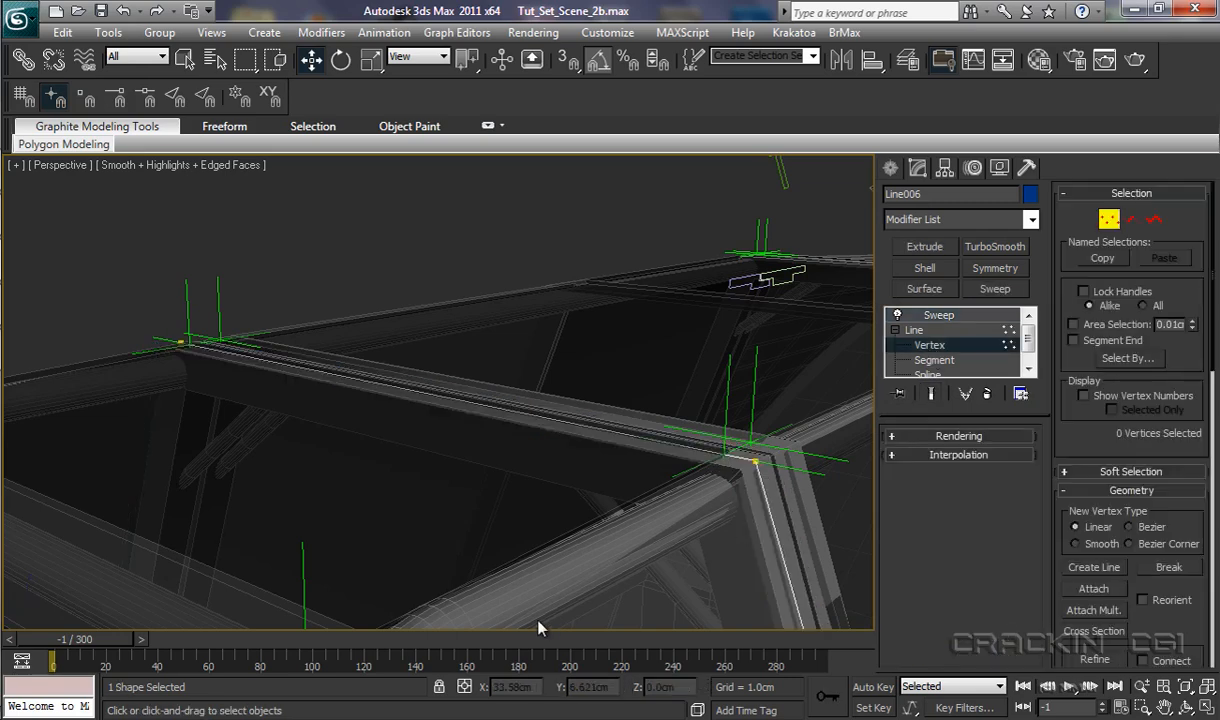
pyautogui.keyDown('alt'); pyautogui.moveTo(536, 627); pyautogui.dragTo(478, 552, button='middle'); pyautogui.keyUp('alt')
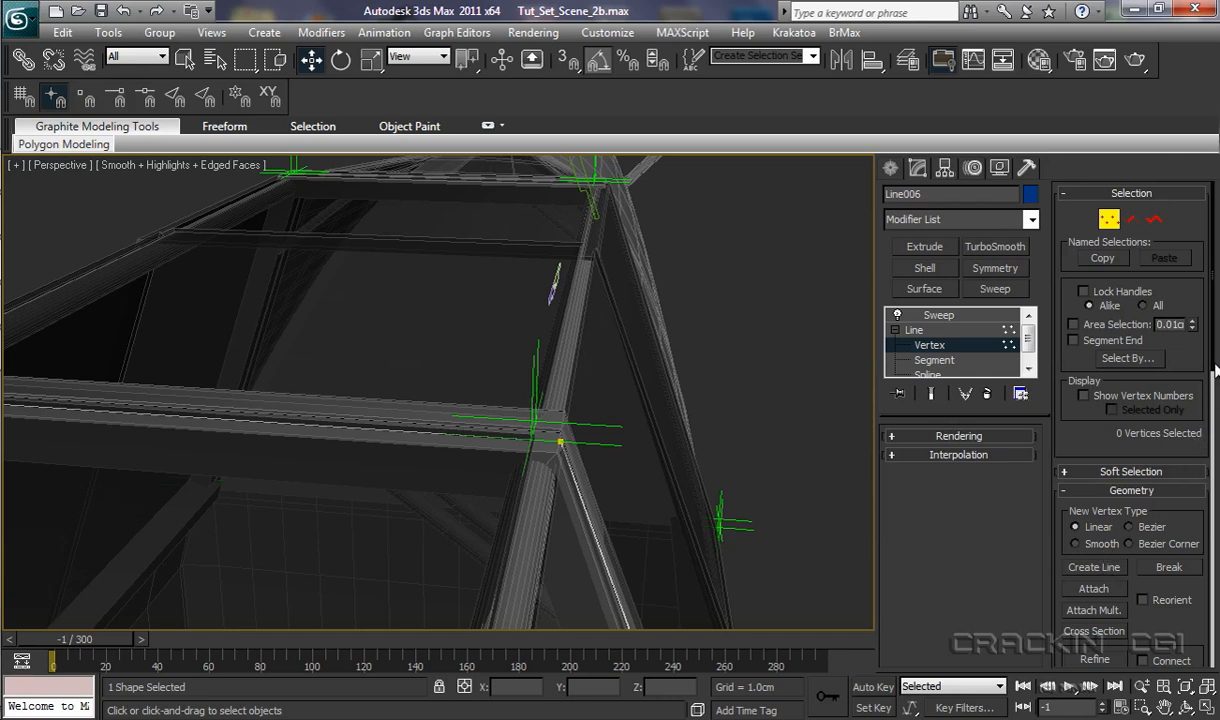
pyautogui.moveTo(1213, 370); pyautogui.dragTo(1212, 453)
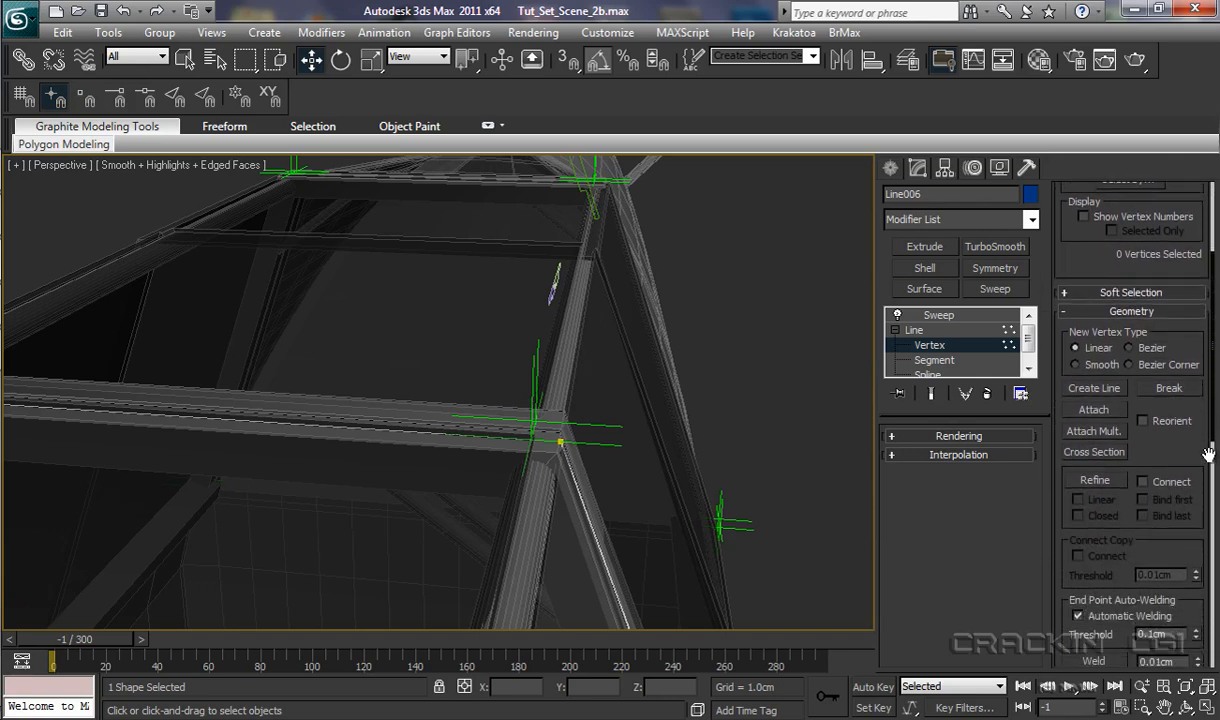
pyautogui.click(1107, 483)
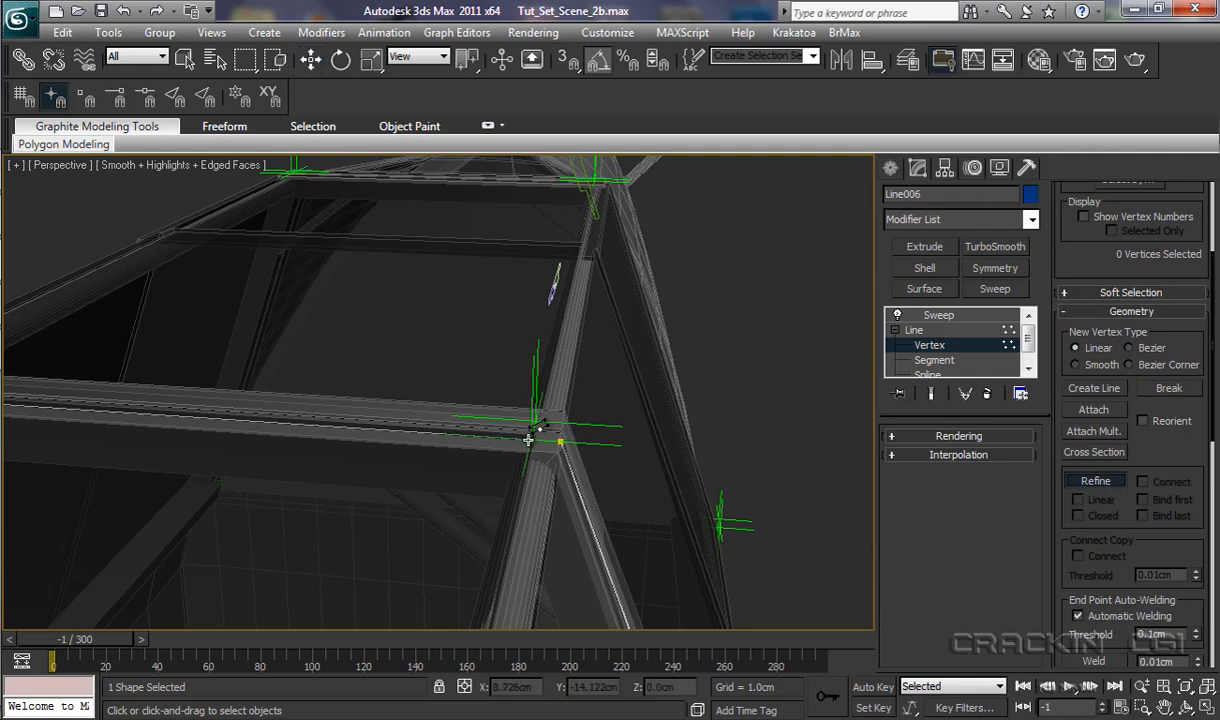
pyautogui.click(576, 482)
pyautogui.press('w')
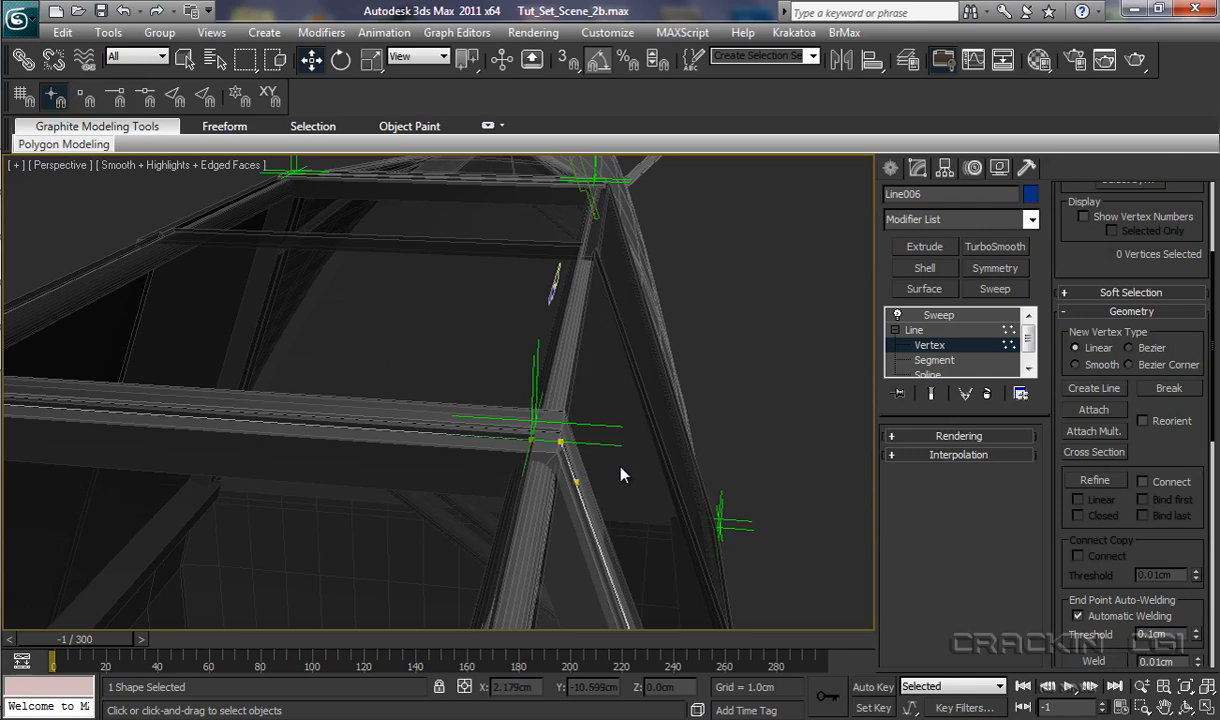
# Step: Convert the upper port corner vertex to Smooth, lower it along Z to about 24.36 cm, and return to the Sweep level
pyautogui.click(184, 59)
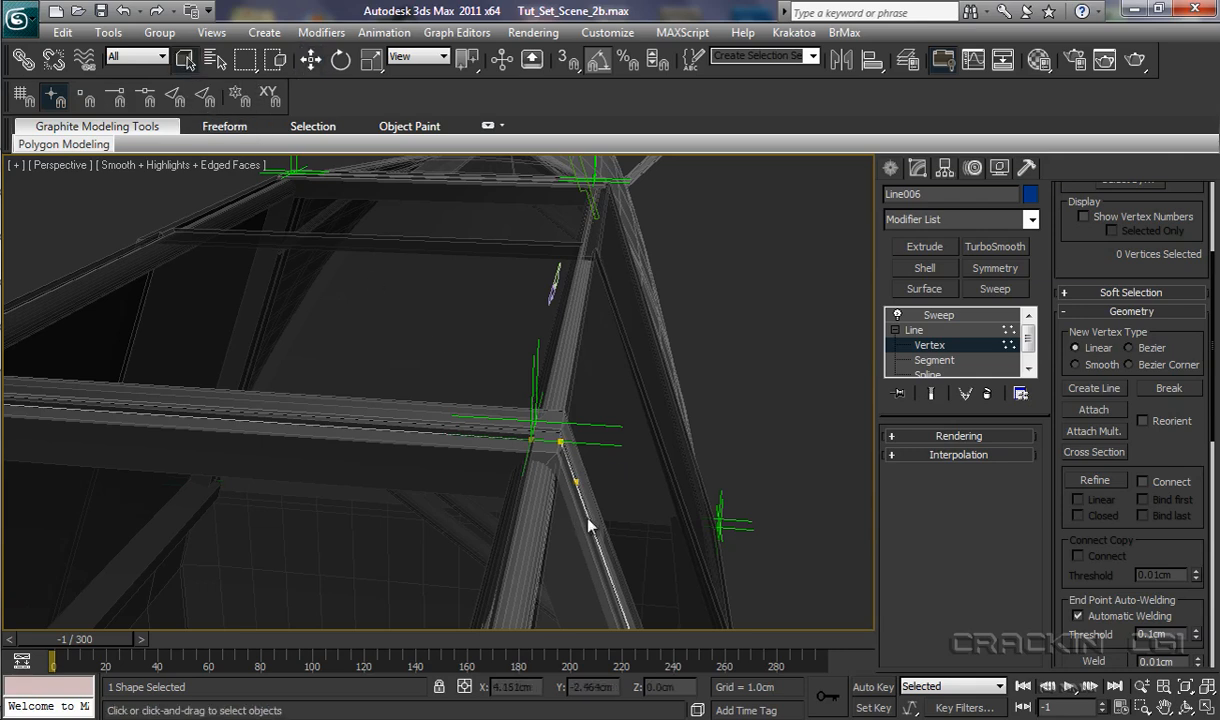
pyautogui.moveTo(553, 430); pyautogui.dragTo(575, 470)
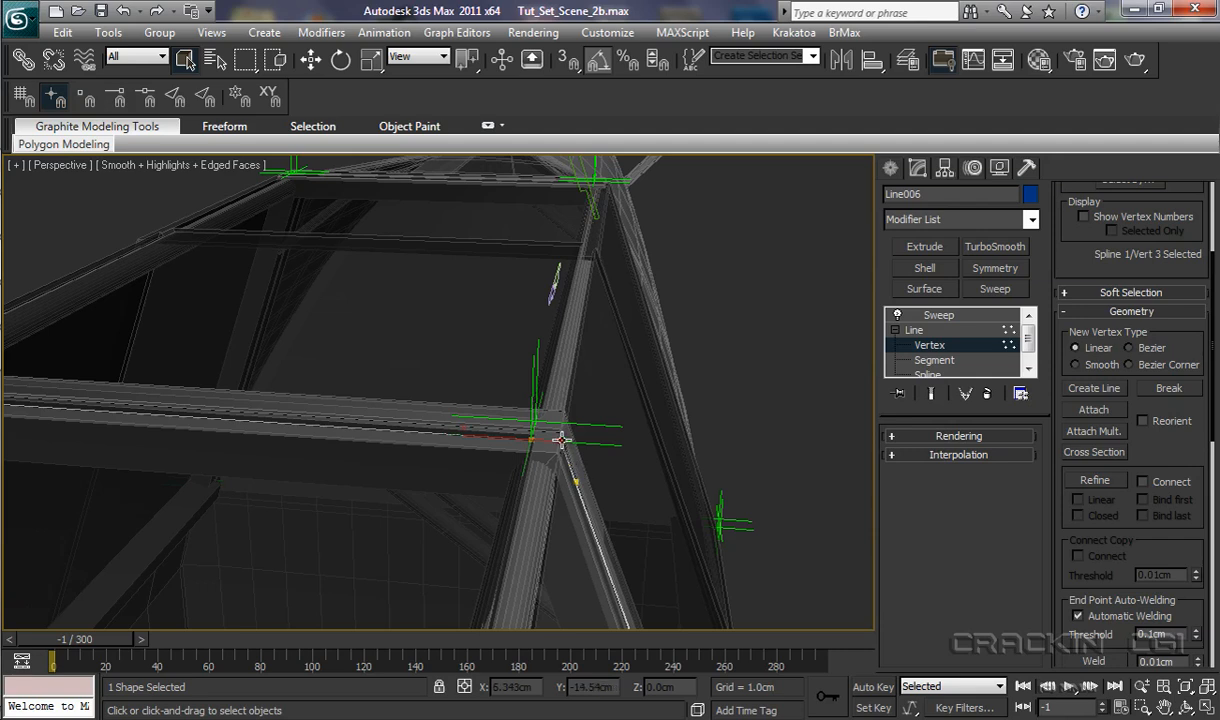
pyautogui.rightClick(561, 441)
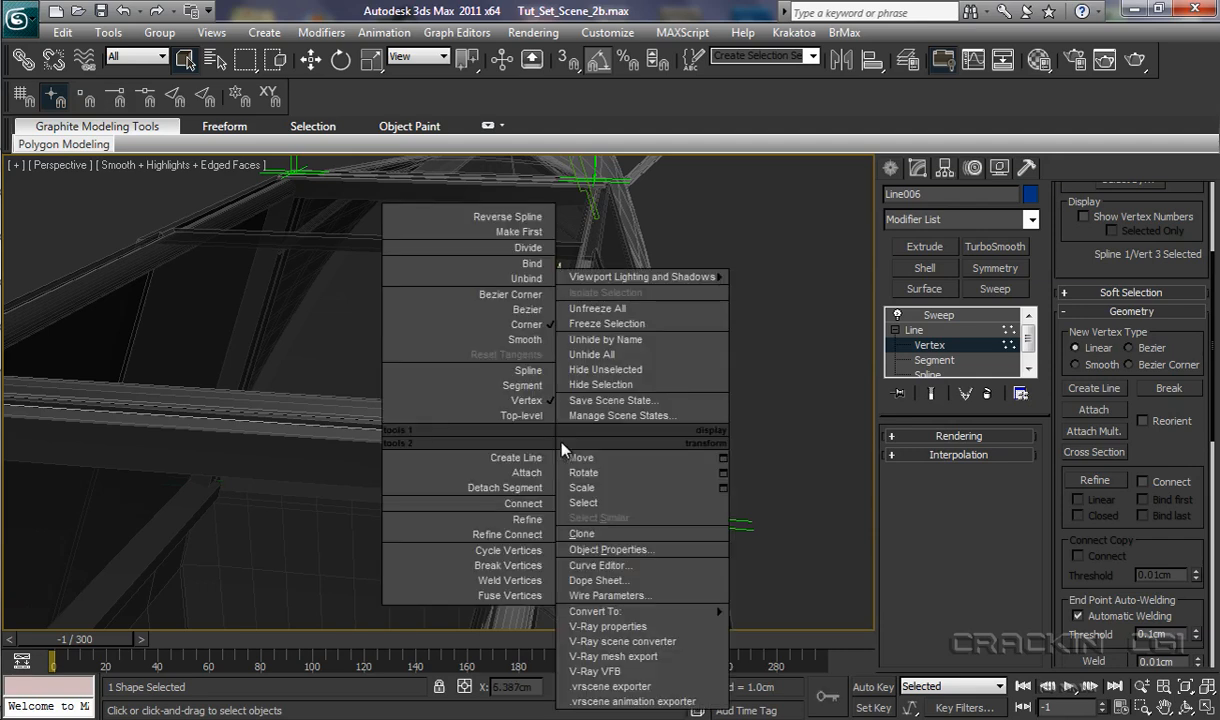
pyautogui.click(528, 341)
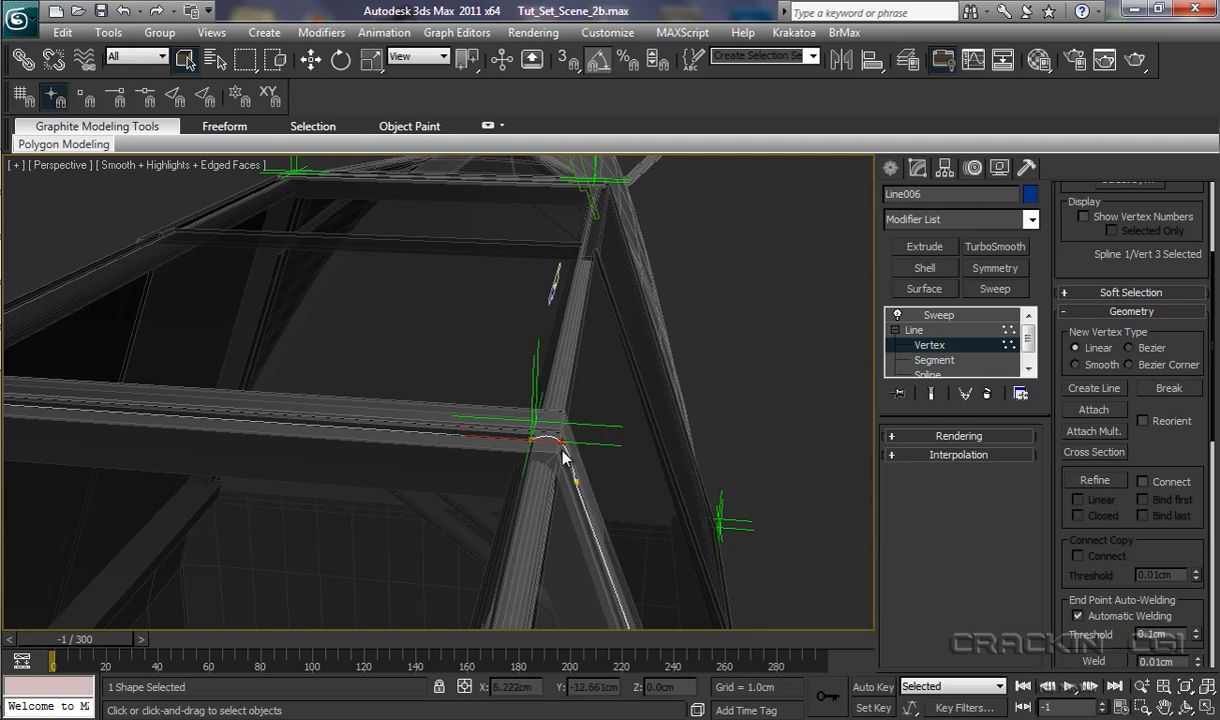
pyautogui.press('w')
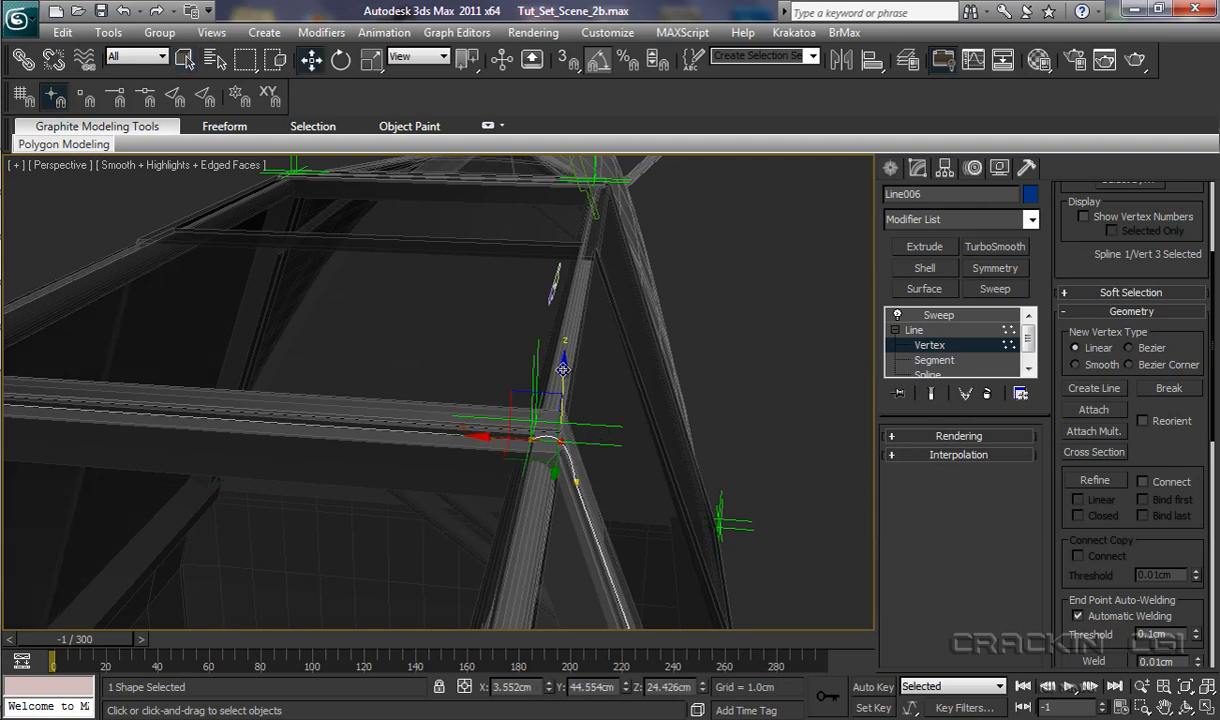
pyautogui.moveTo(563, 369); pyautogui.dragTo(566, 383)
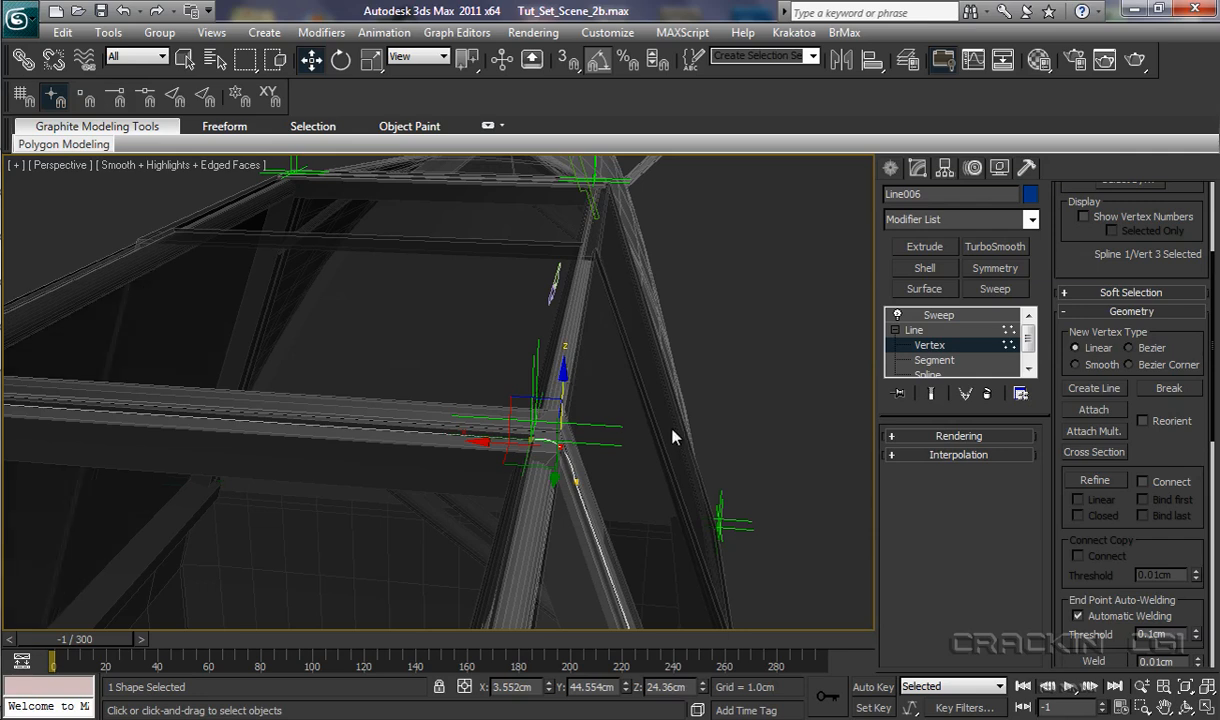
pyautogui.click(950, 316)
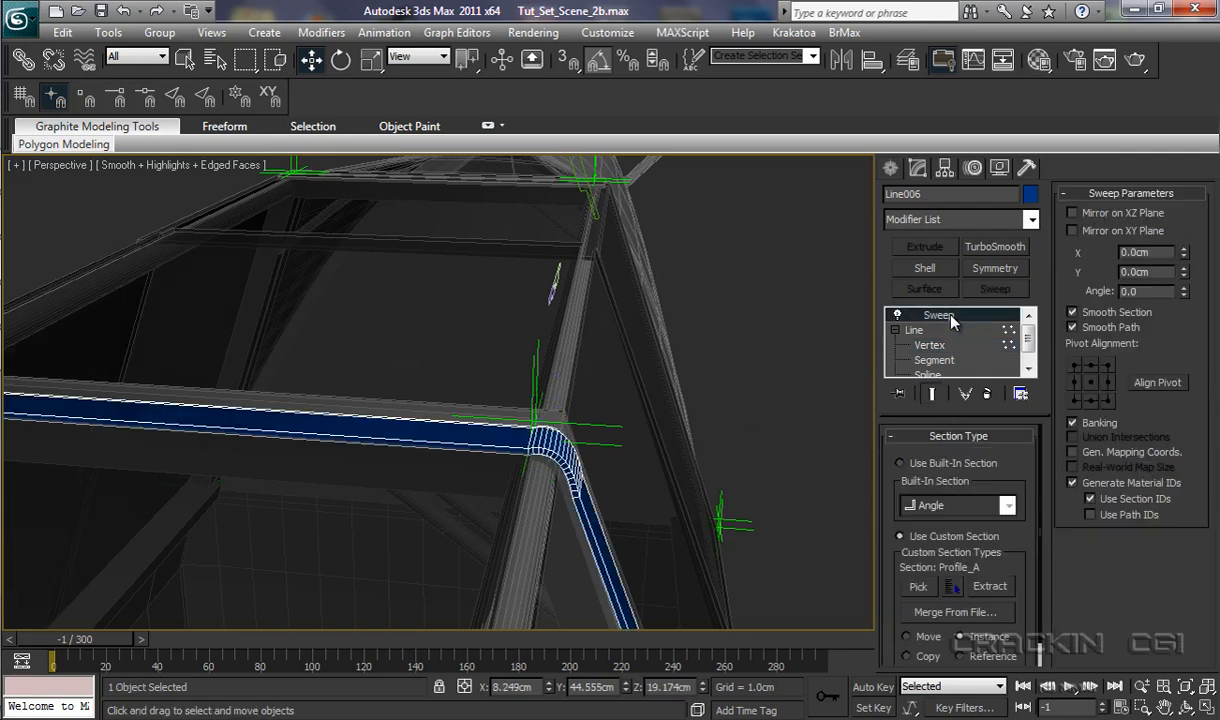
# Step: Convert the two vertices flanking the line's upper port corner to Bezier Corner
pyautogui.keyDown('alt'); pyautogui.moveTo(646, 591); pyautogui.dragTo(648, 547, button='middle'); pyautogui.keyUp('alt')
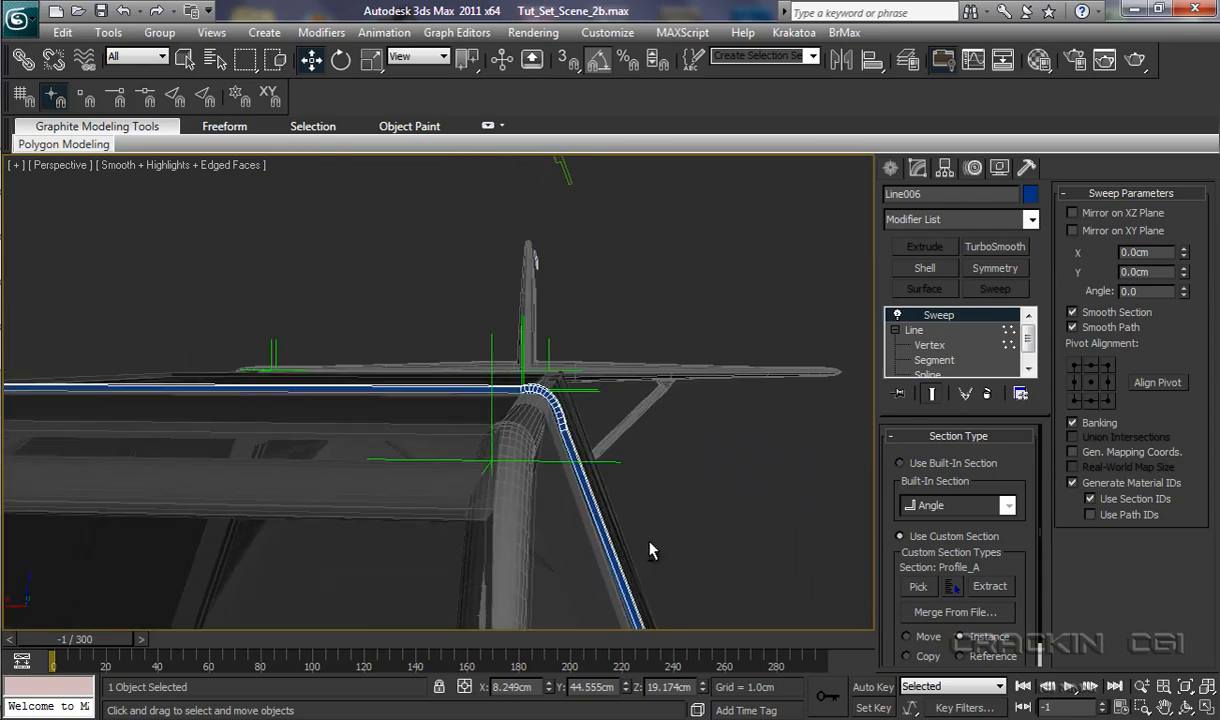
pyautogui.click(930, 345)
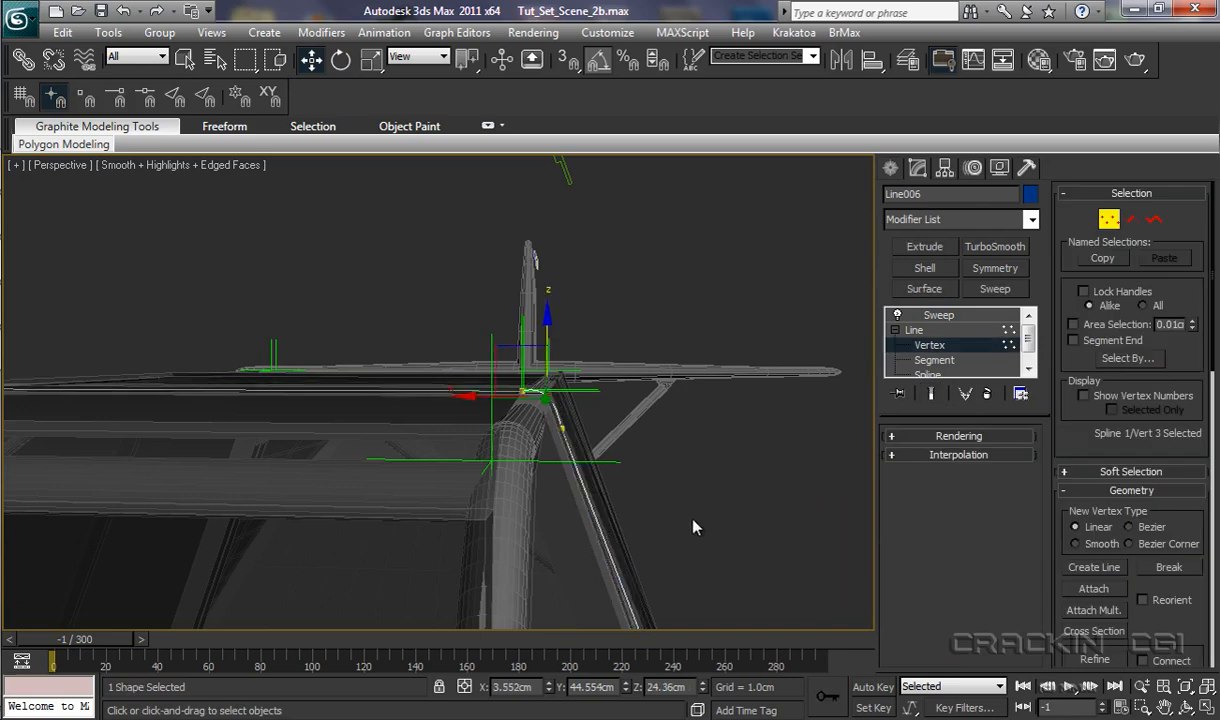
pyautogui.keyDown('alt'); pyautogui.moveTo(660, 494); pyautogui.dragTo(575, 531, button='middle'); pyautogui.keyUp('alt')
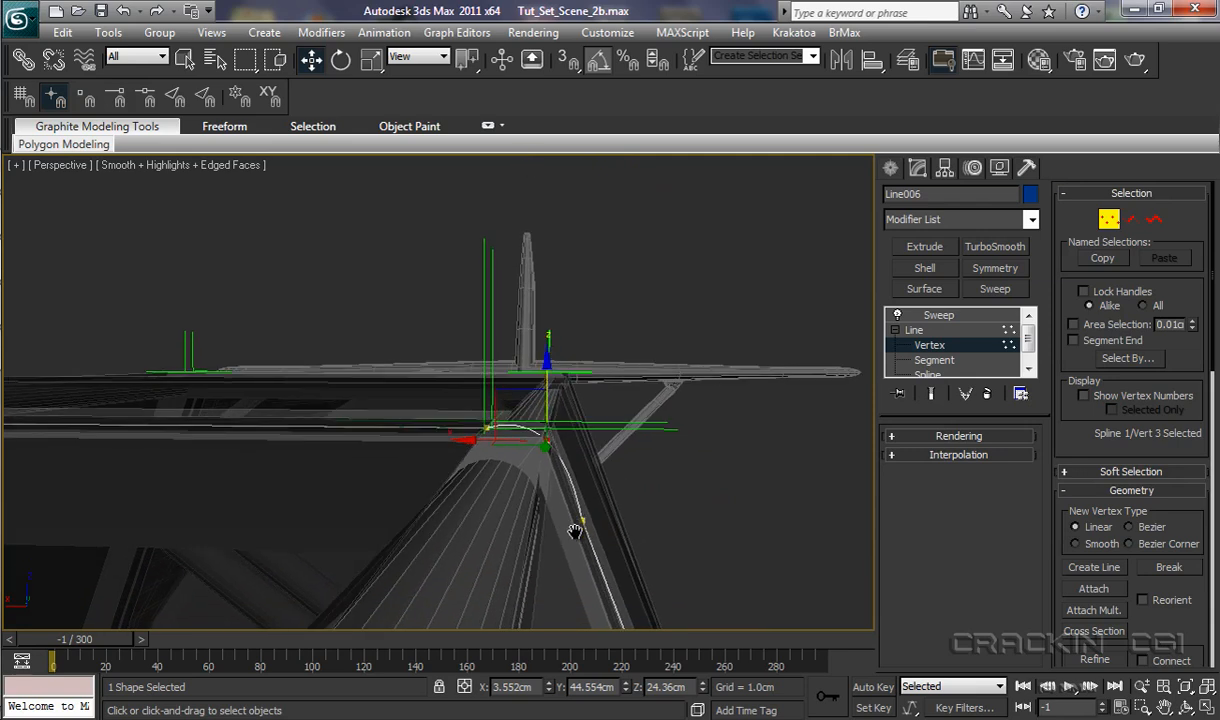
pyautogui.click(481, 428)
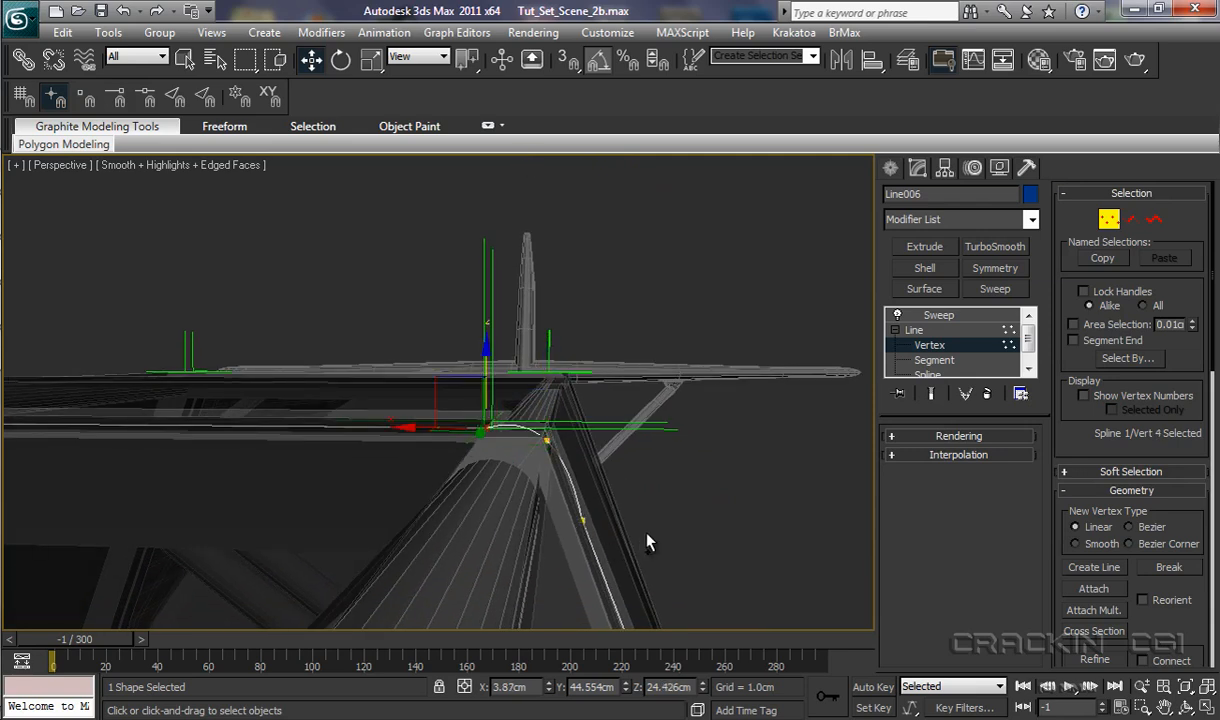
pyautogui.keyDown('ctrl'); pyautogui.moveTo(573, 540); pyautogui.dragTo(572, 542); pyautogui.keyUp('ctrl')
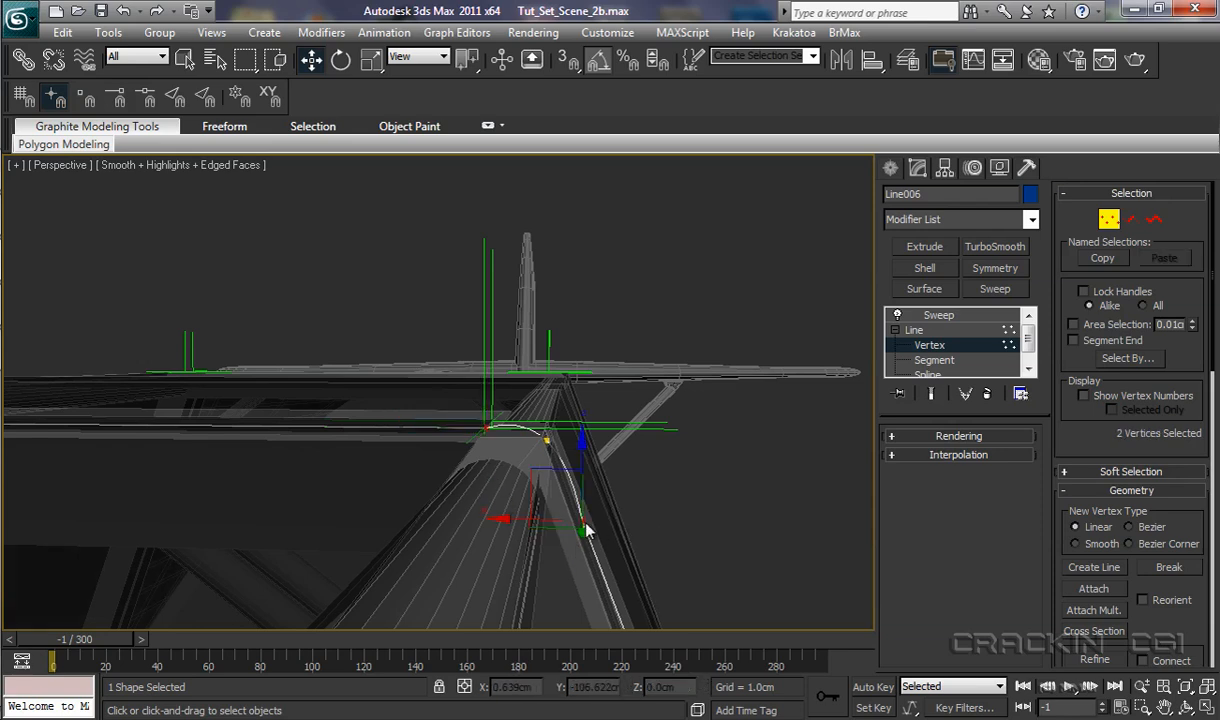
pyautogui.rightClick(579, 447)
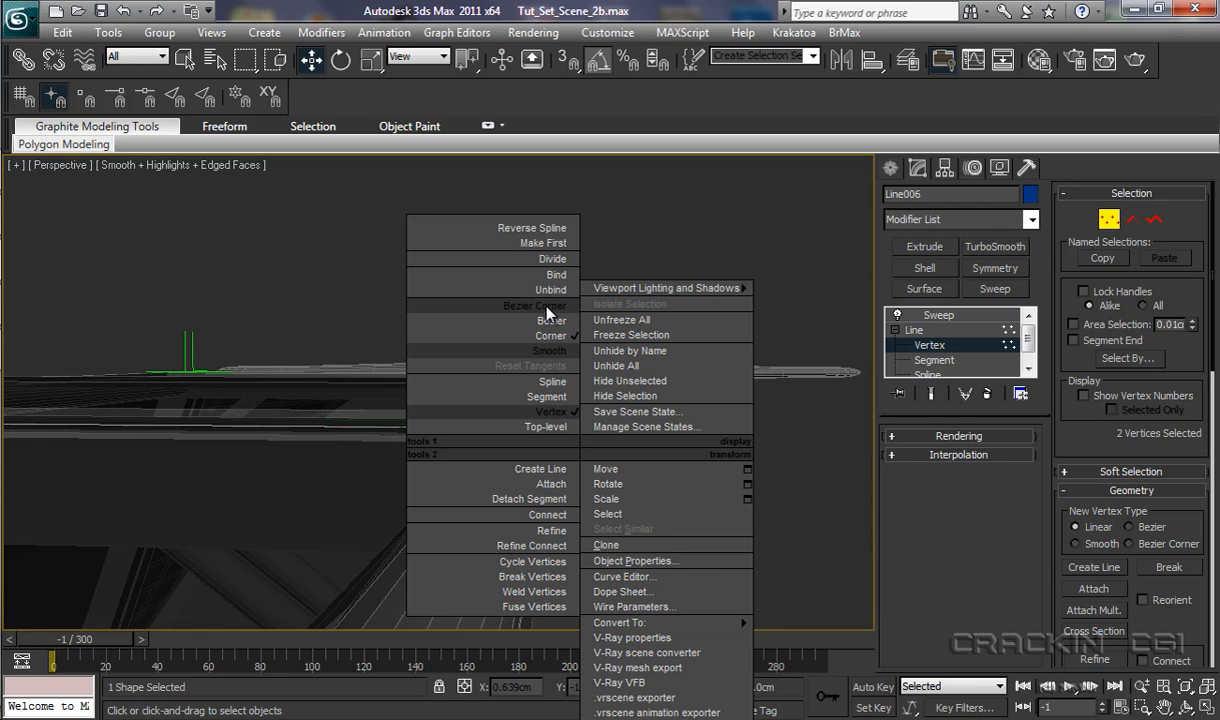
pyautogui.click(520, 292)
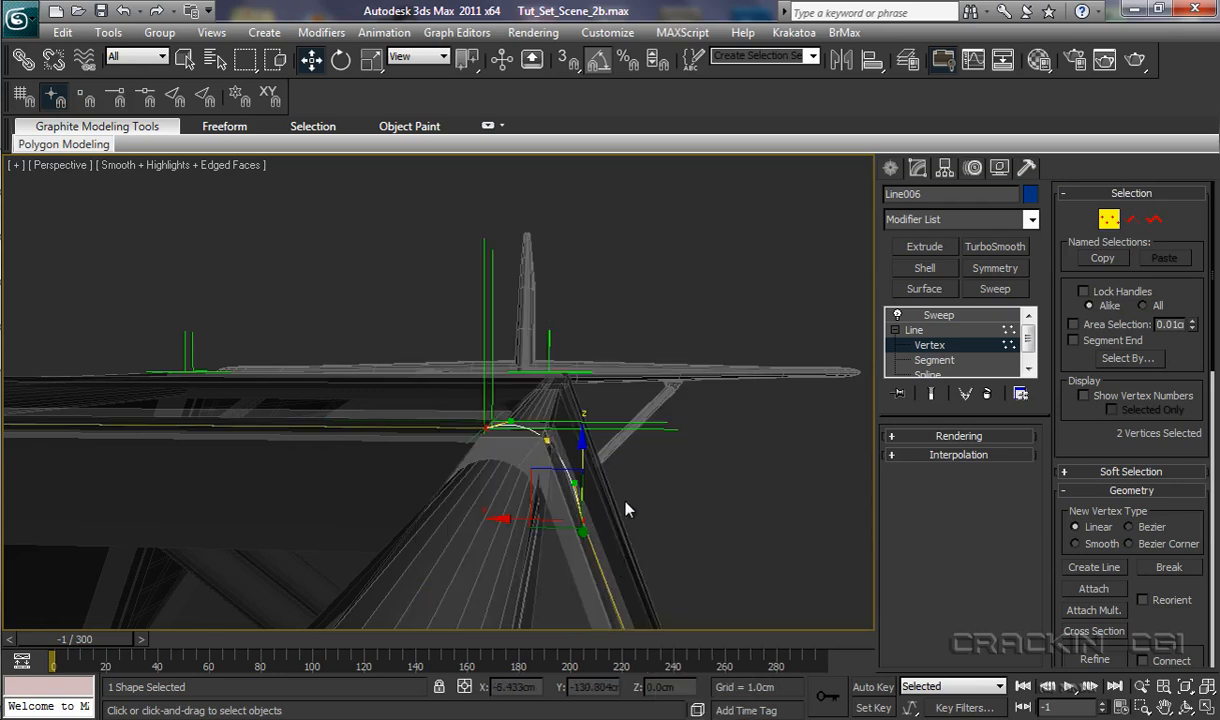
# Step: Adjust the corner-facing Bezier handles of both flanking vertices so the line follows the canopy frame's upper port corner
pyautogui.click(576, 490)
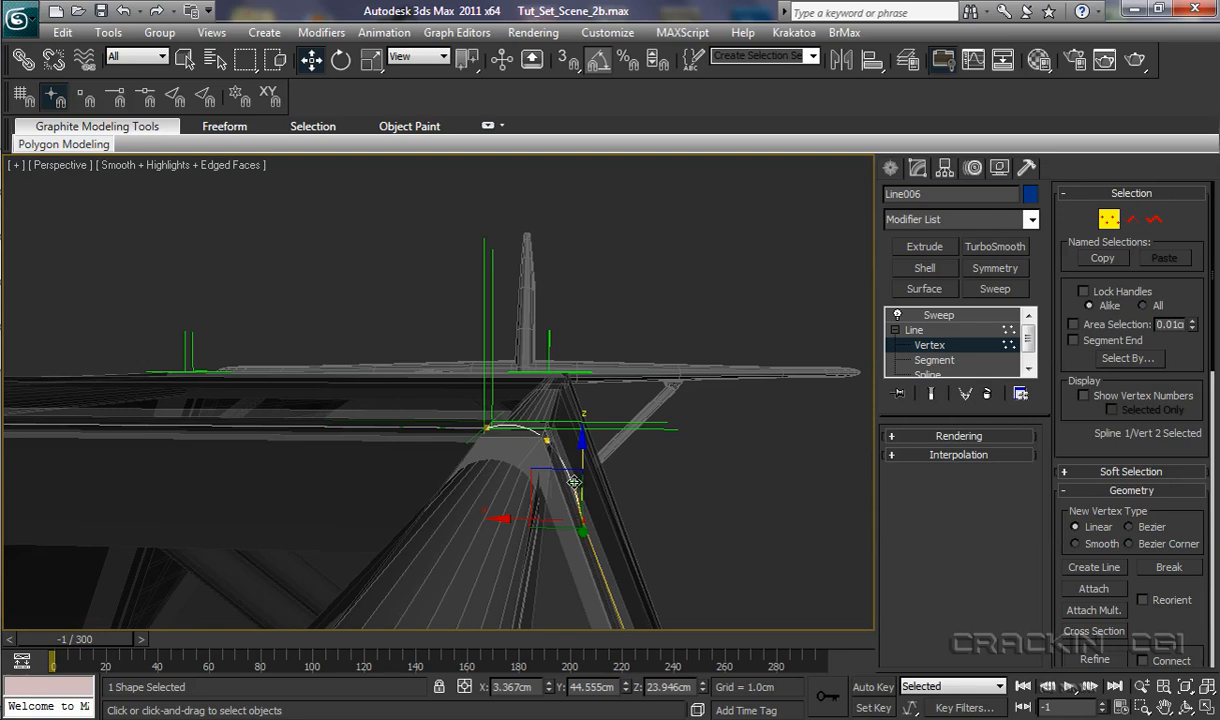
pyautogui.moveTo(574, 482); pyautogui.dragTo(538, 495)
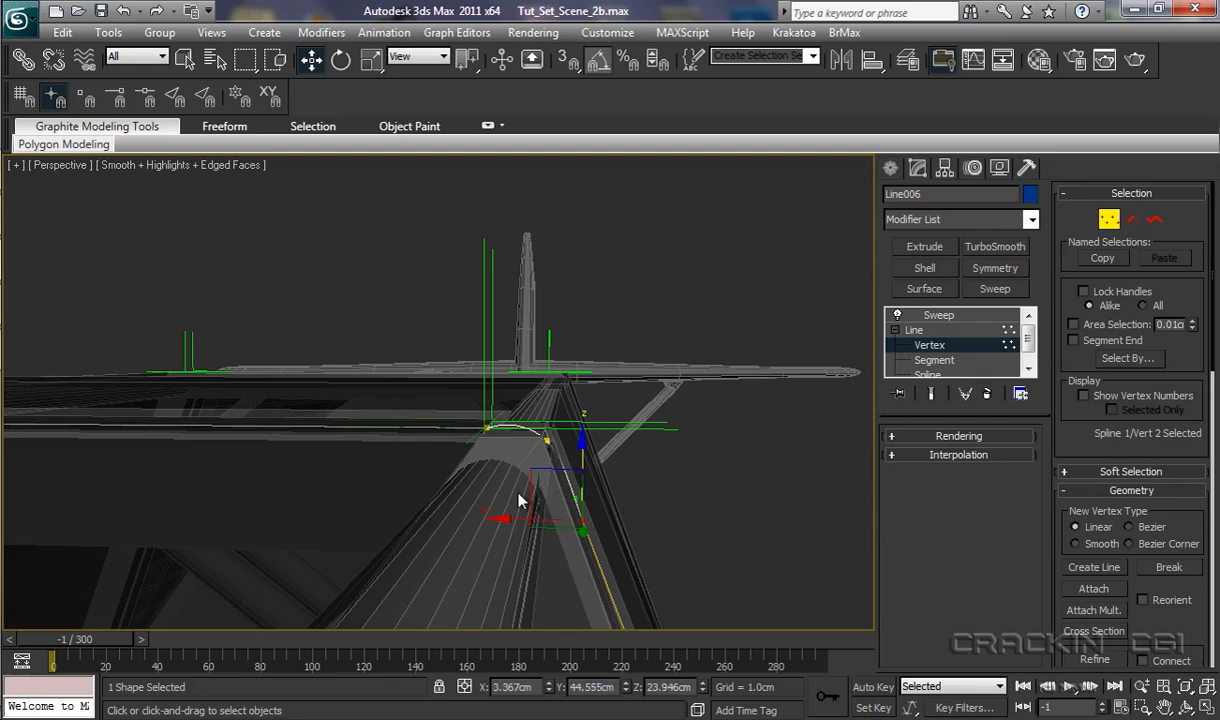
pyautogui.click(481, 430)
pyautogui.moveTo(509, 423); pyautogui.dragTo(536, 429)
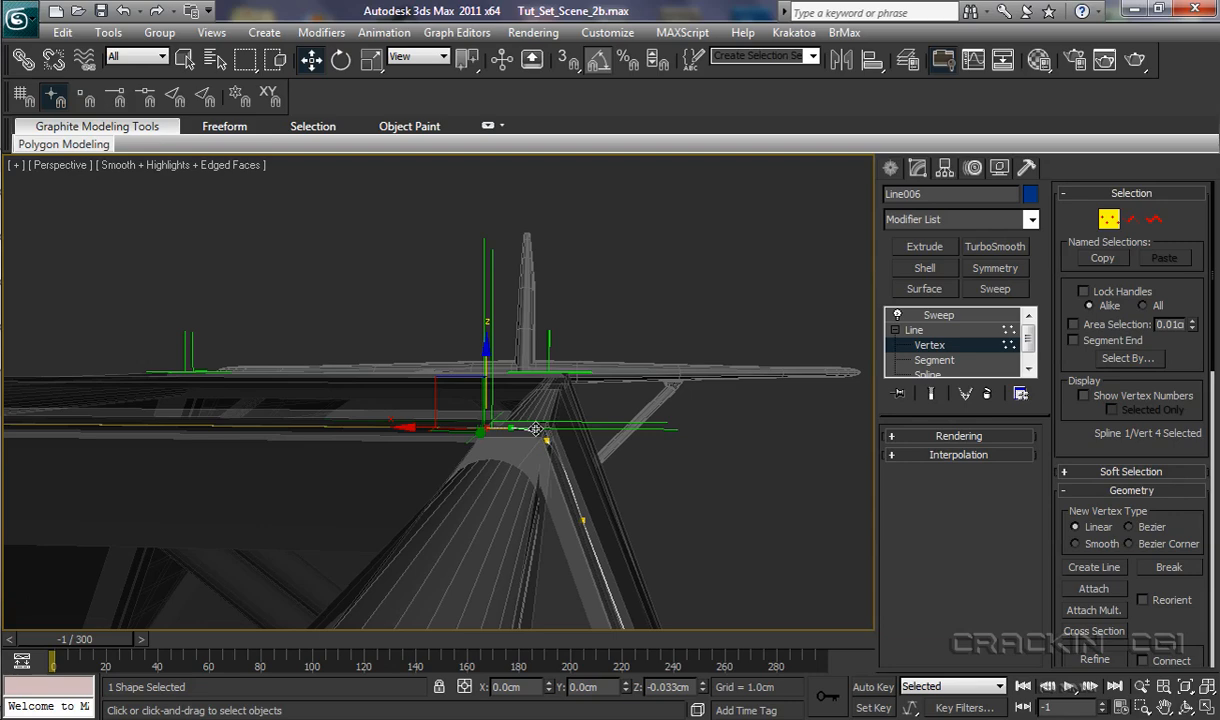
pyautogui.moveTo(525, 491); pyautogui.dragTo(543, 491, button='middle')
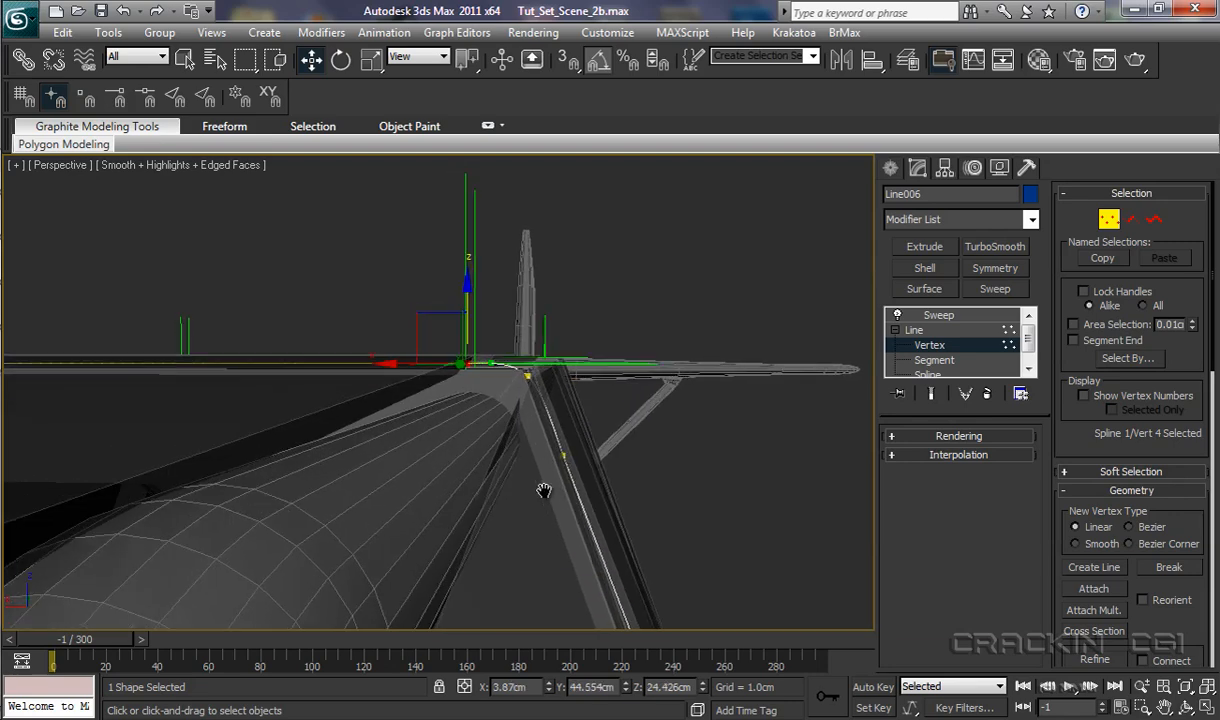
pyautogui.scroll(4, 535, 453)
pyautogui.scroll(-6, 643, 442)
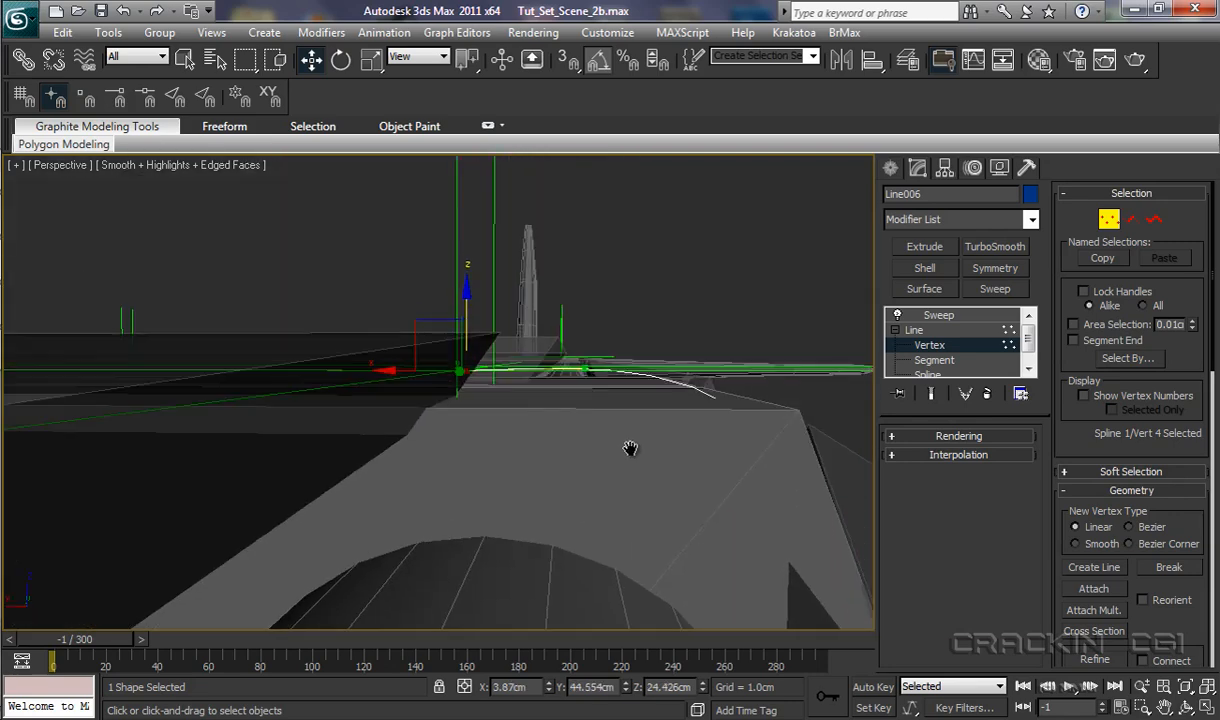
pyautogui.moveTo(629, 446); pyautogui.dragTo(624, 451, button='middle')
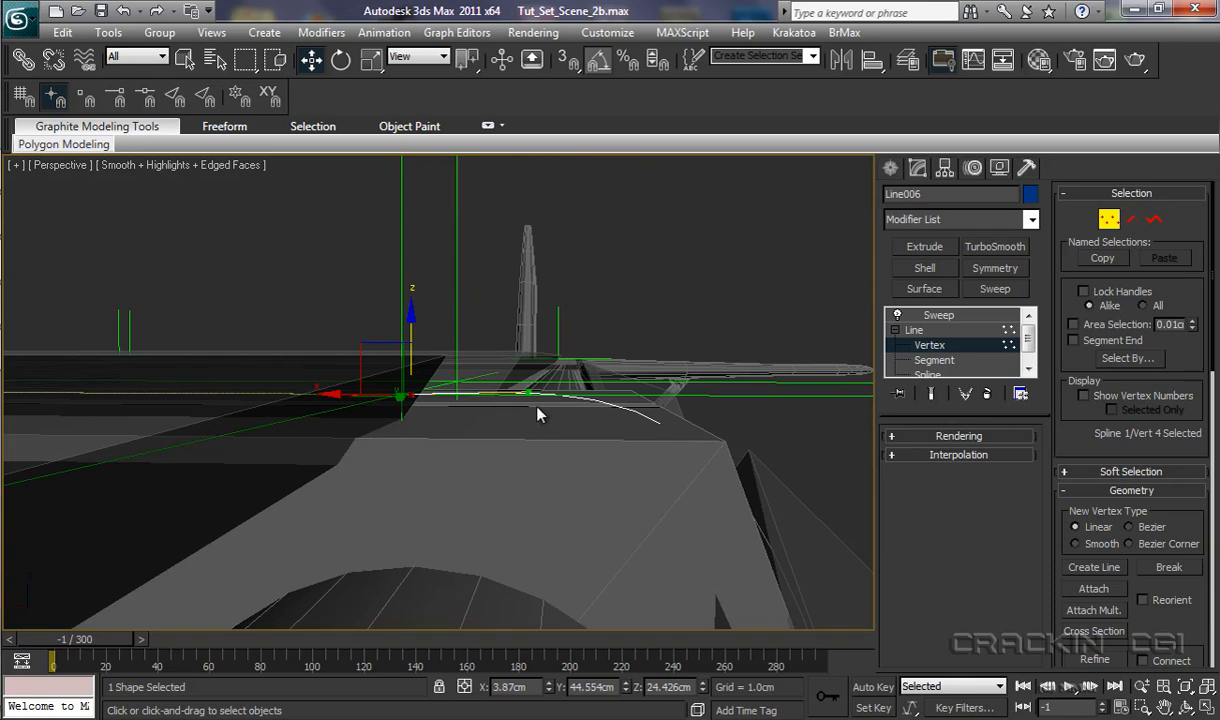
pyautogui.moveTo(528, 393); pyautogui.dragTo(530, 399)
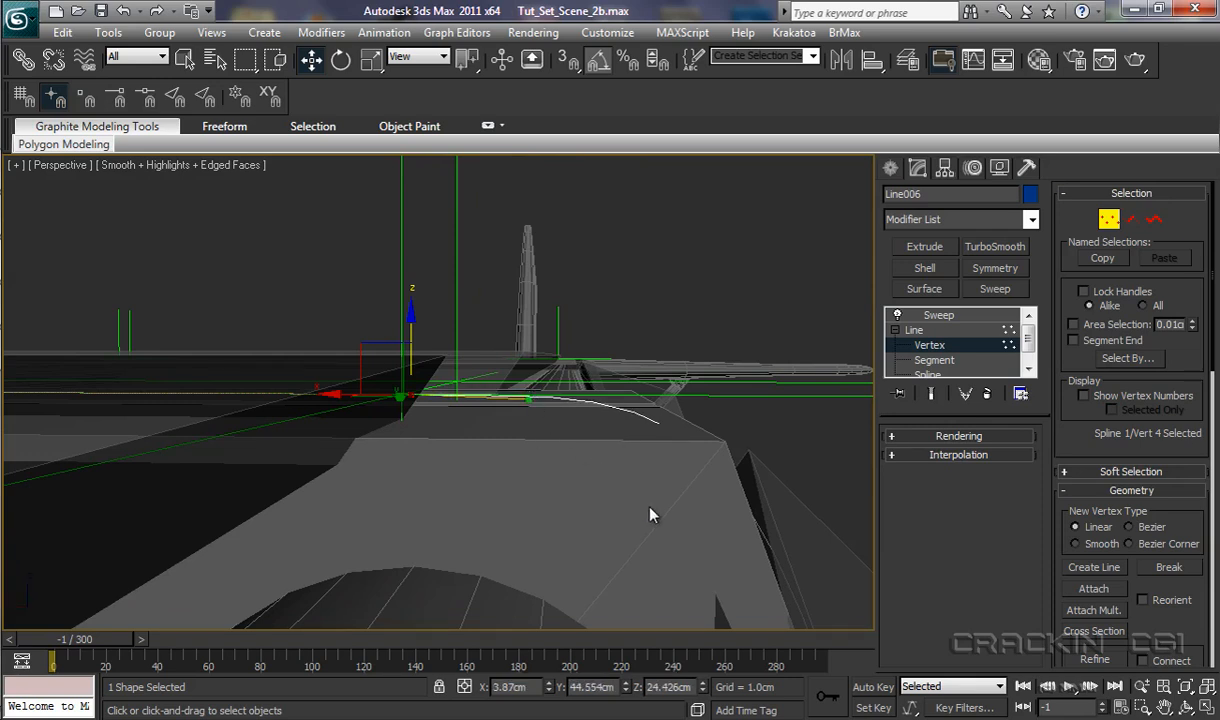
# Step: Move the line's upper port corner vertex to about X 3.542 cm and Z 24.37 cm
pyautogui.moveTo(649, 507); pyautogui.dragTo(639, 502, button='middle')
pyautogui.moveTo(610, 417); pyautogui.dragTo(640, 450)
pyautogui.moveTo(557, 433); pyautogui.dragTo(563, 433)
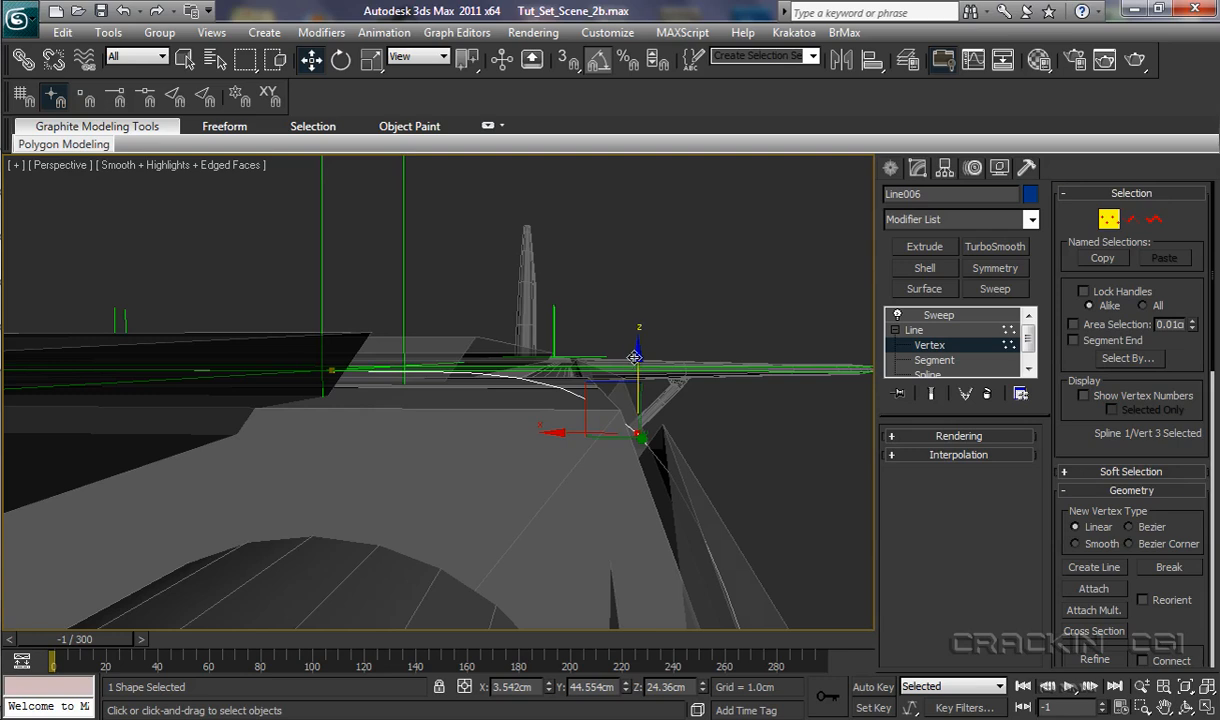
pyautogui.moveTo(634, 357); pyautogui.dragTo(637, 338)
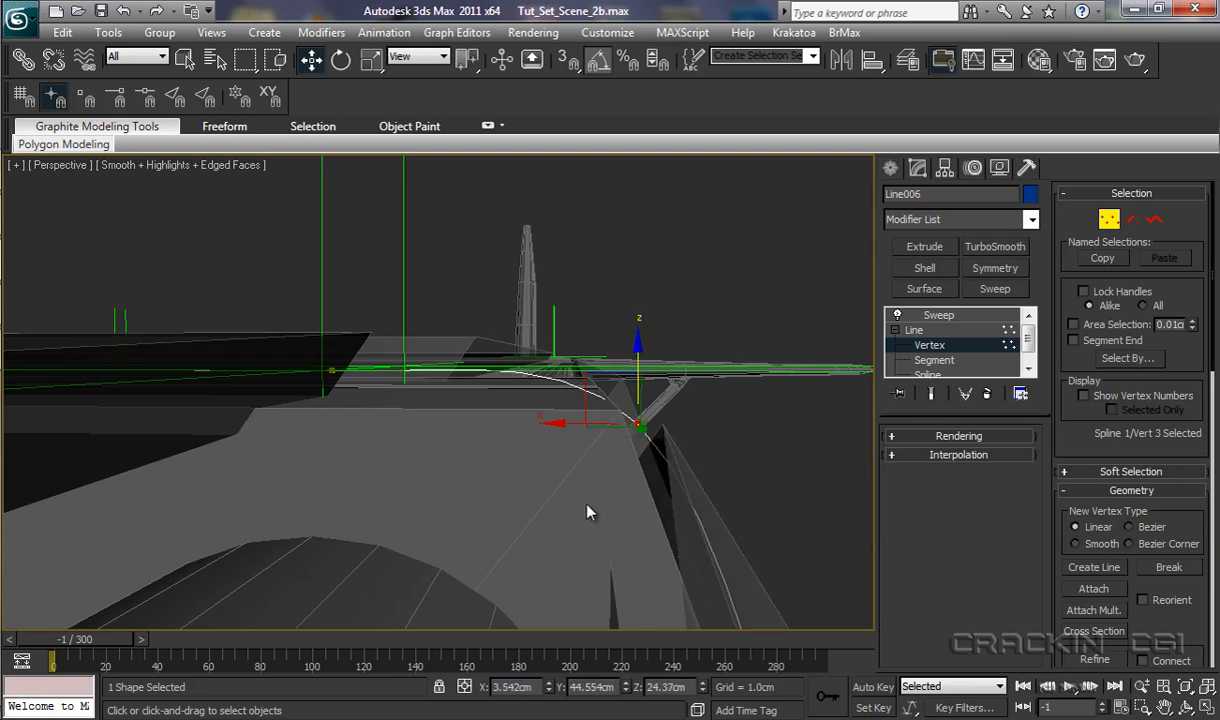
# Step: Refine the Bezier handle of the vertex below the upper port corner and return to the Sweep level
pyautogui.scroll(-5, 580, 513)
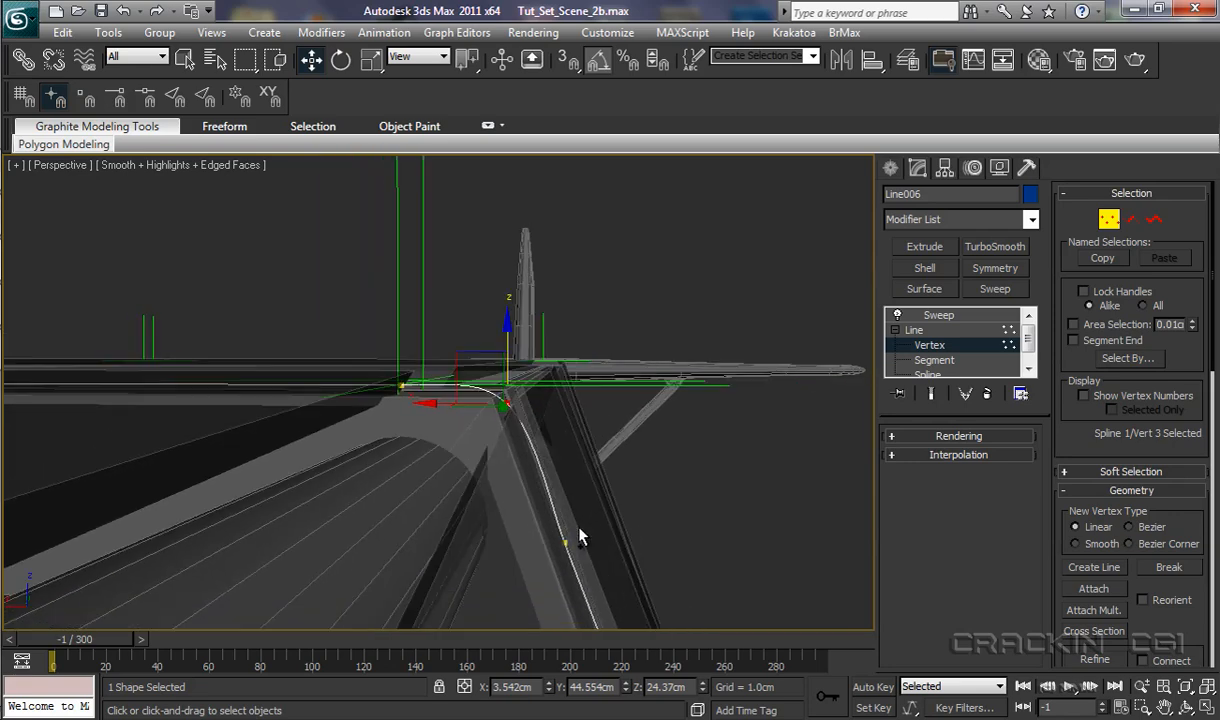
pyautogui.click(565, 543)
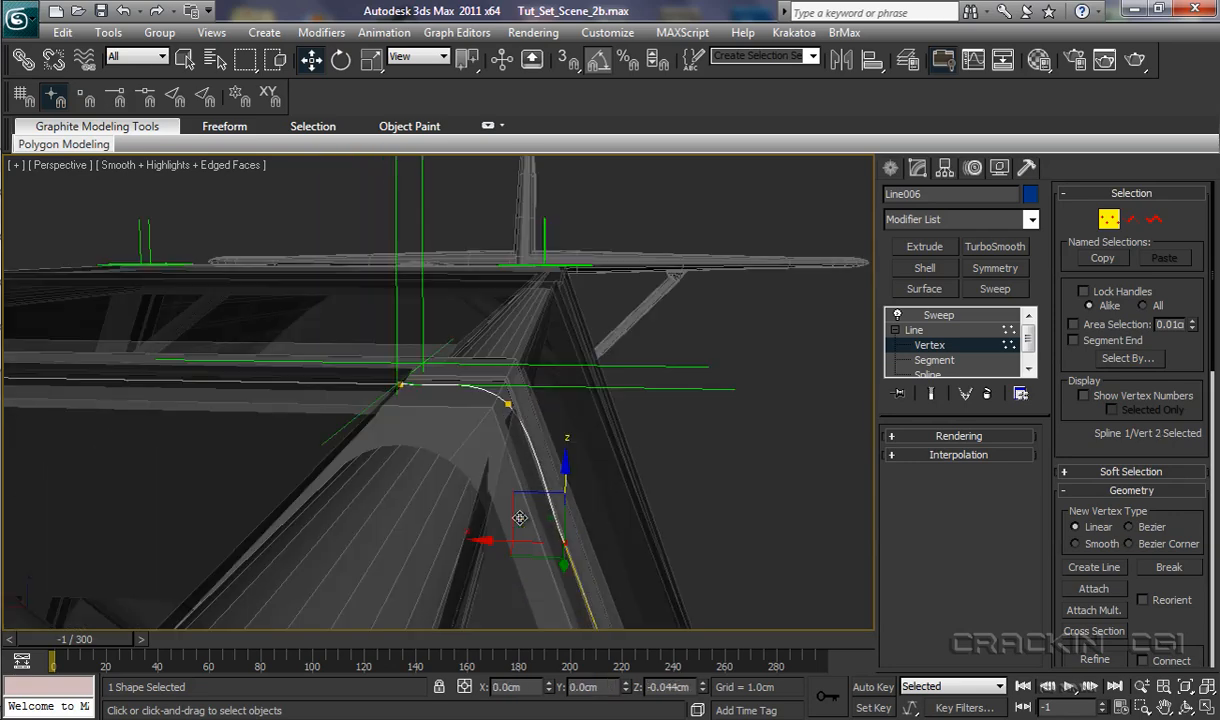
pyautogui.moveTo(520, 519); pyautogui.dragTo(523, 528)
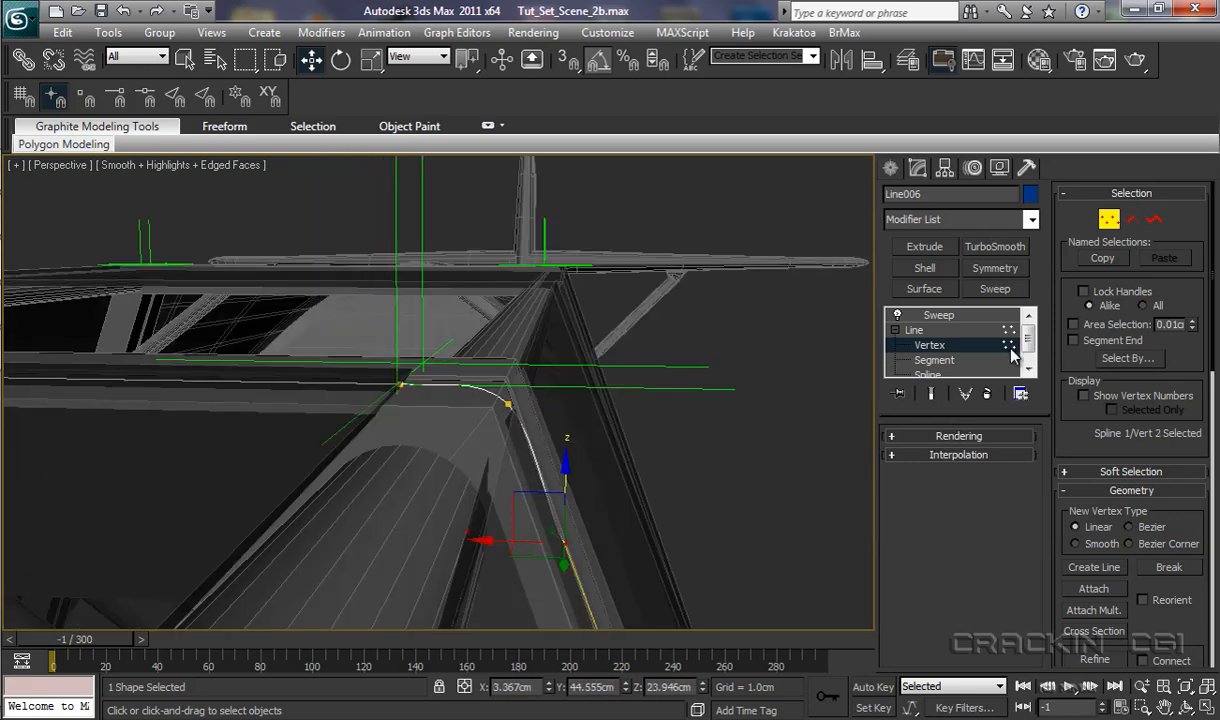
pyautogui.click(936, 316)
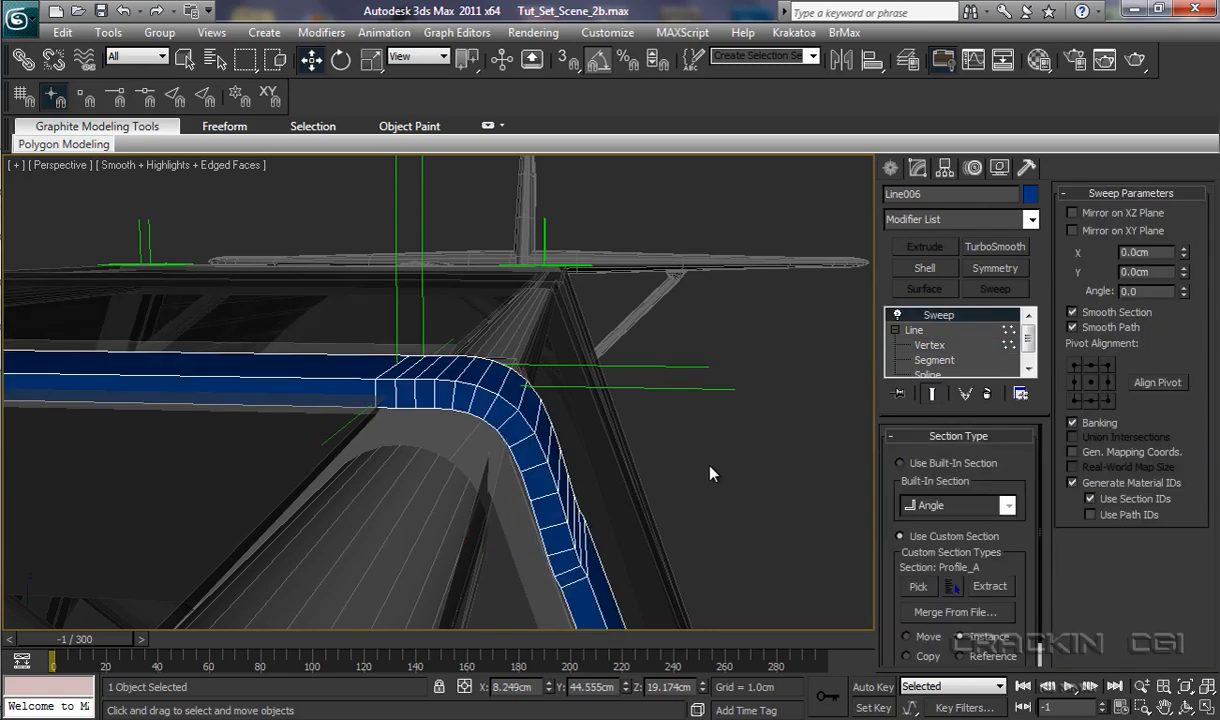
# Step: Set the swept canopy frame's object color to the dark navy custom color
pyautogui.keyDown('alt'); pyautogui.moveTo(707, 468); pyautogui.dragTo(723, 470, button='middle'); pyautogui.keyUp('alt')
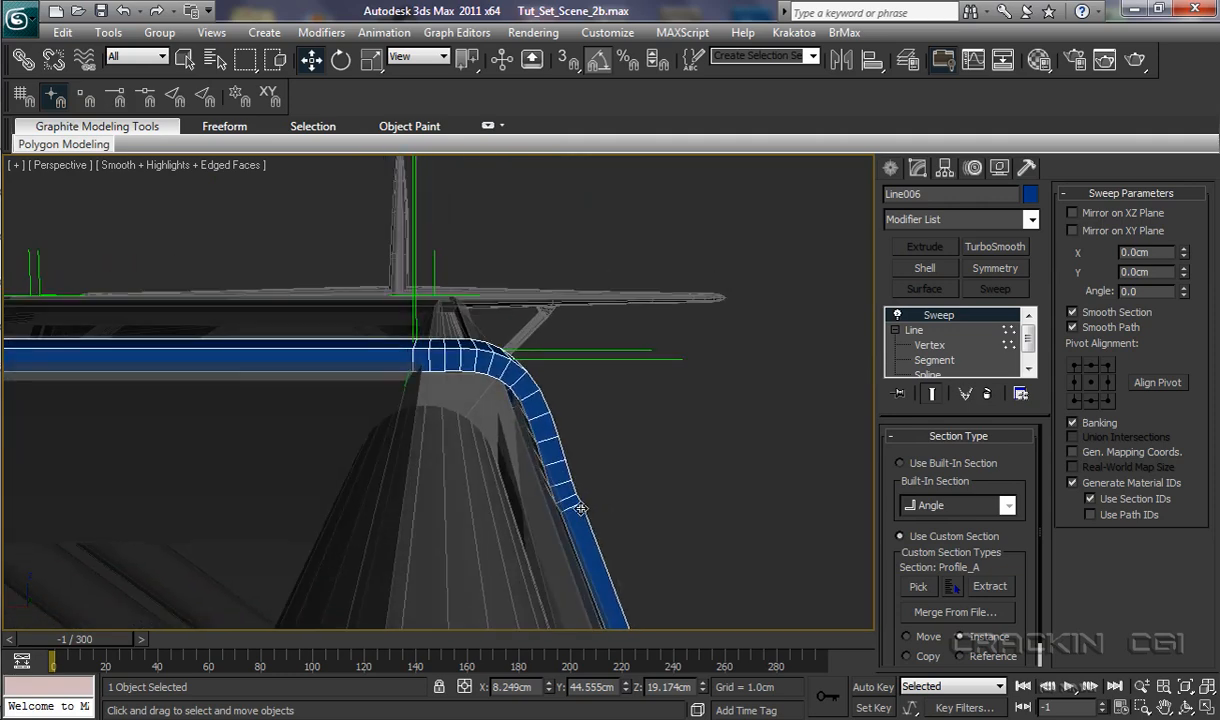
pyautogui.scroll(-2, 624, 494)
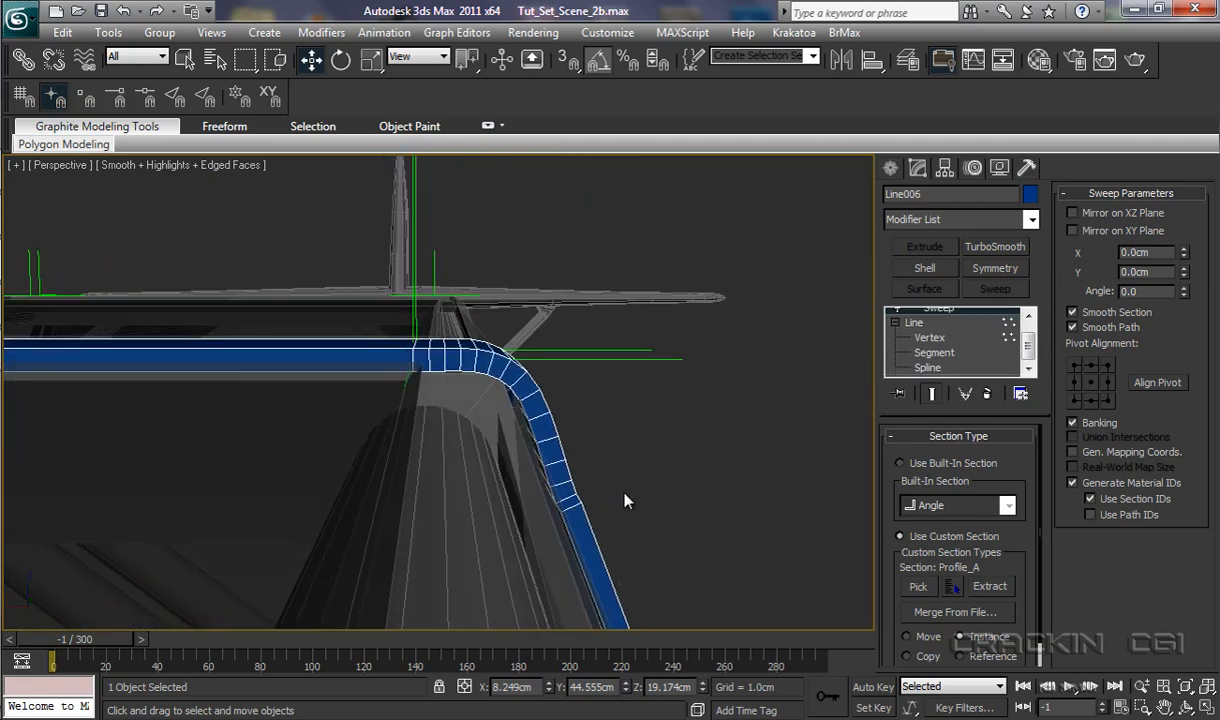
pyautogui.keyDown('ctrl'); pyautogui.keyDown('alt'); pyautogui.moveTo(624, 500); pyautogui.dragTo(634, 697, button='middle'); pyautogui.keyUp('alt'); pyautogui.keyUp('ctrl')
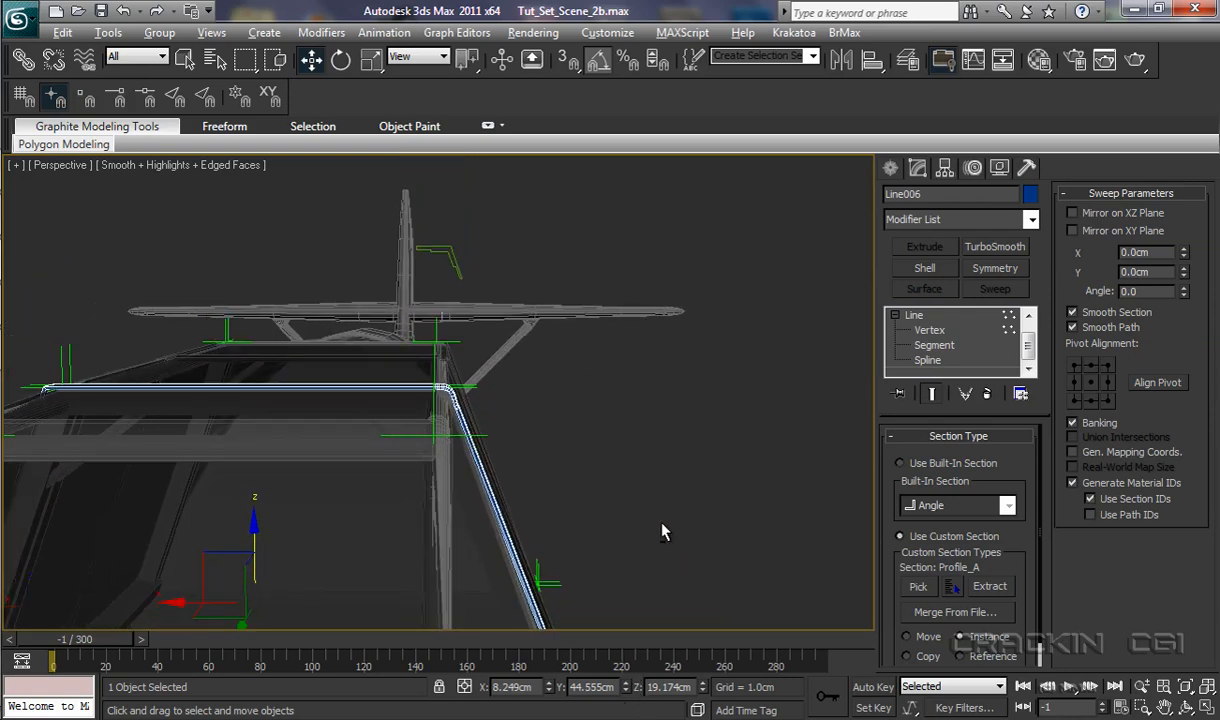
pyautogui.keyDown('alt'); pyautogui.moveTo(661, 524); pyautogui.dragTo(580, 575, button='middle'); pyautogui.keyUp('alt')
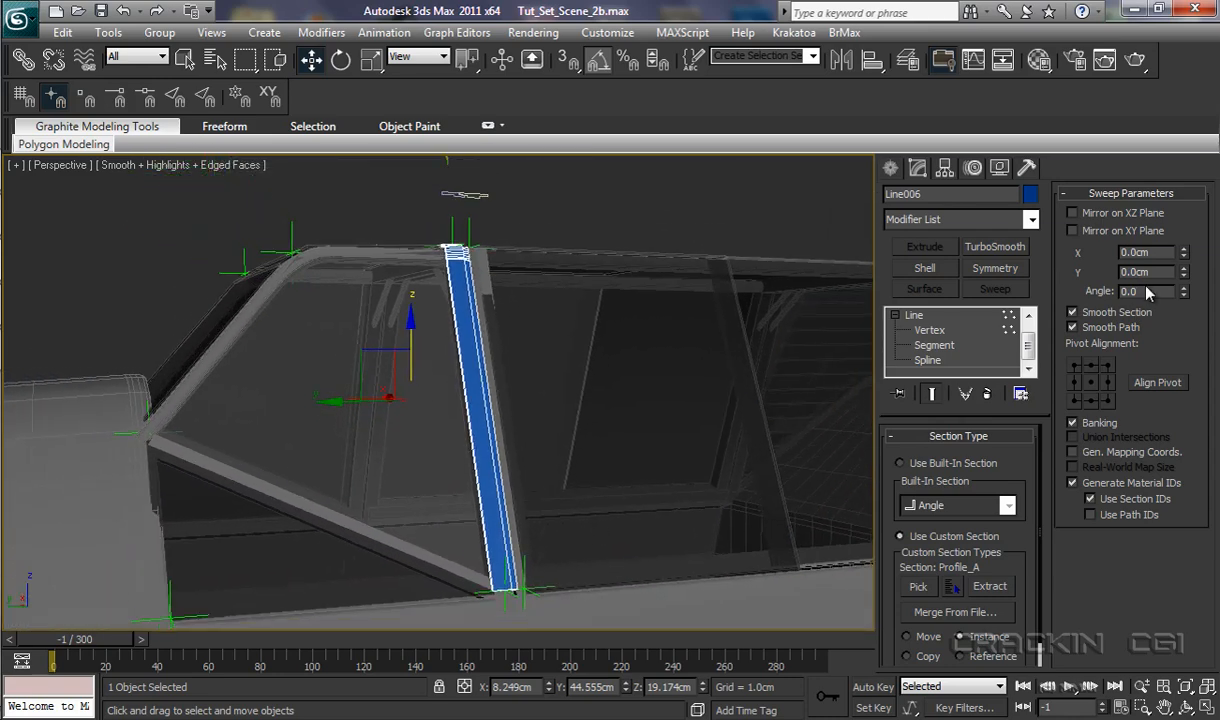
pyautogui.click(1031, 196)
pyautogui.click(1031, 194)
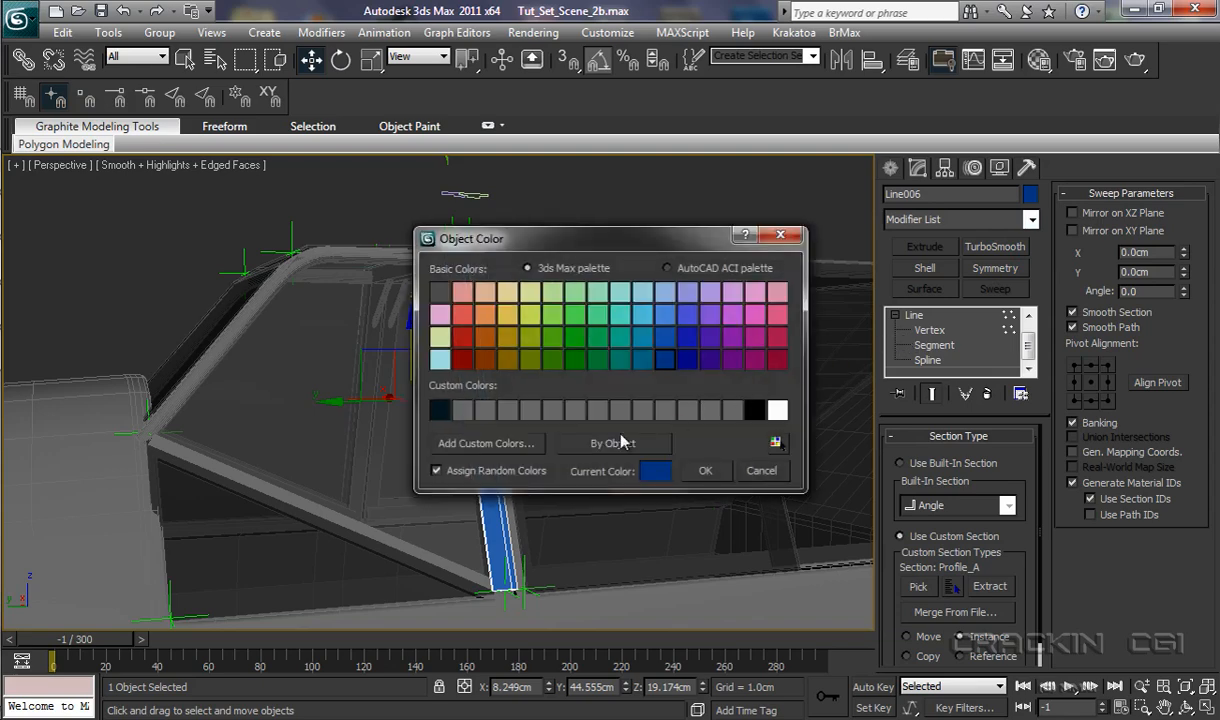
pyautogui.click(705, 471)
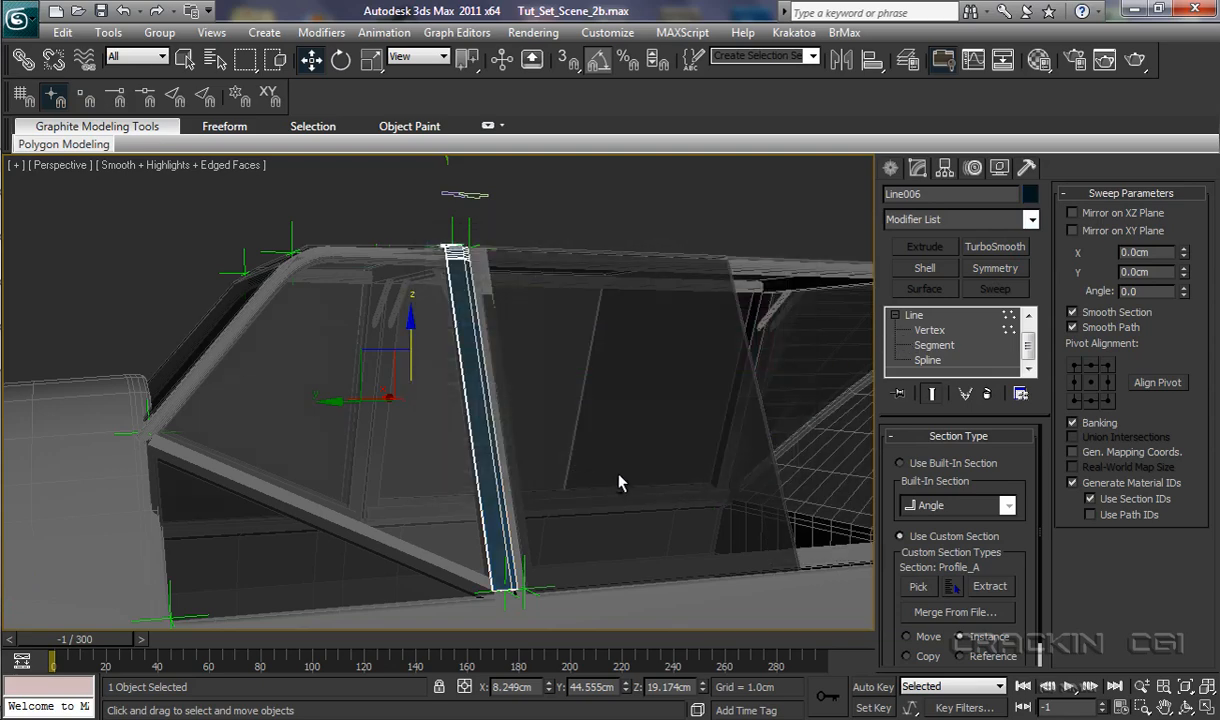
pyautogui.keyDown('alt'); pyautogui.moveTo(621, 483); pyautogui.dragTo(602, 509, button='middle'); pyautogui.keyUp('alt')
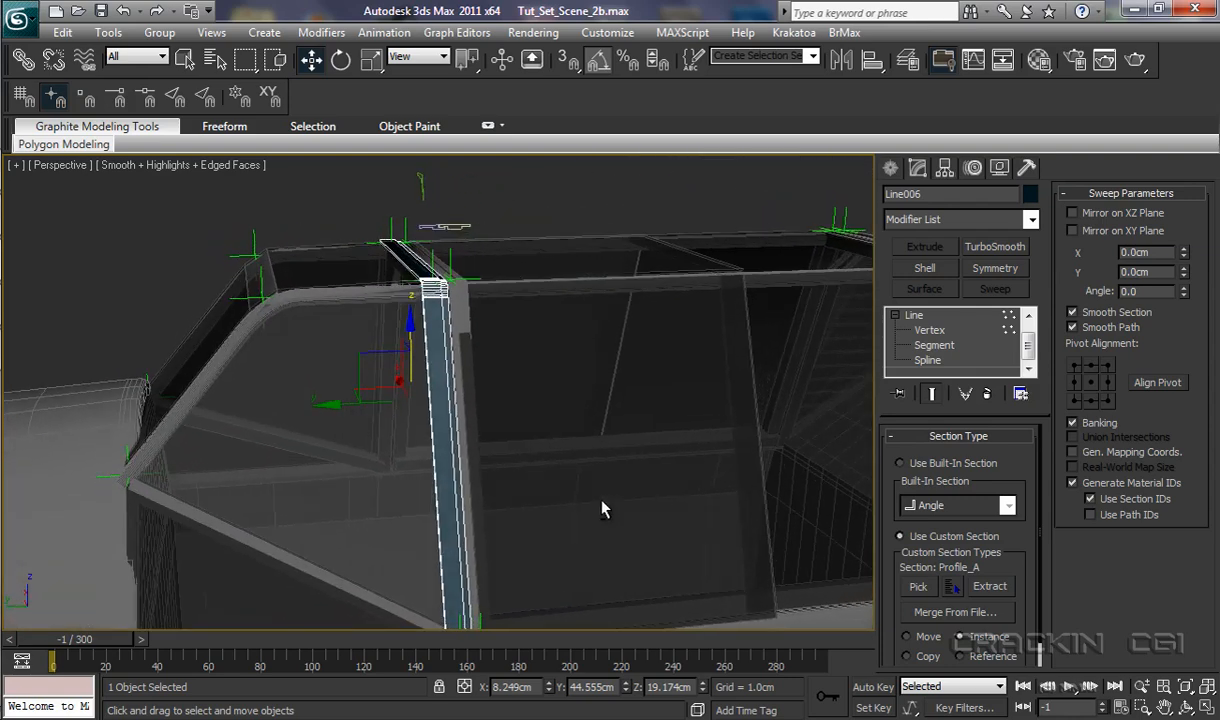